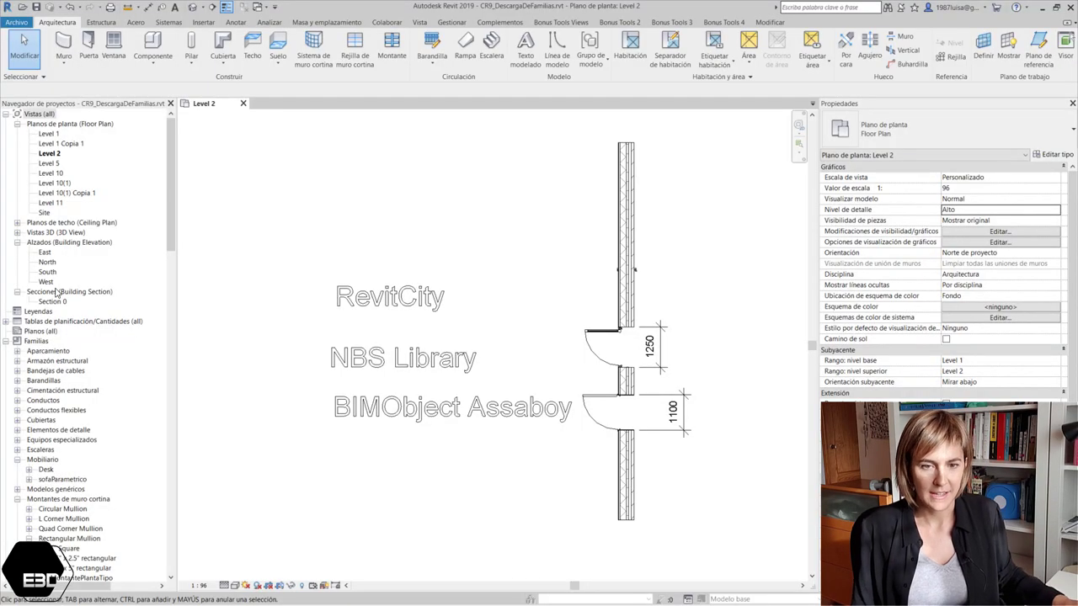
scroll(432, 267, "down", 2)
scroll(432, 267, "down", 3)
scroll(469, 313, "down", 2)
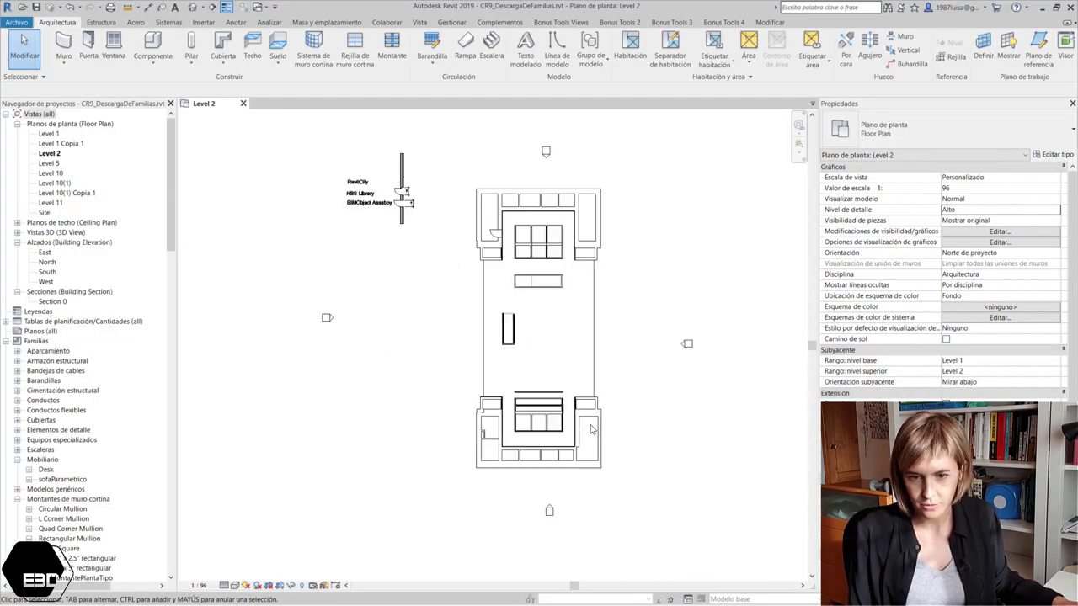
scroll(494, 370, "up", 3)
scroll(496, 421, "down", 1)
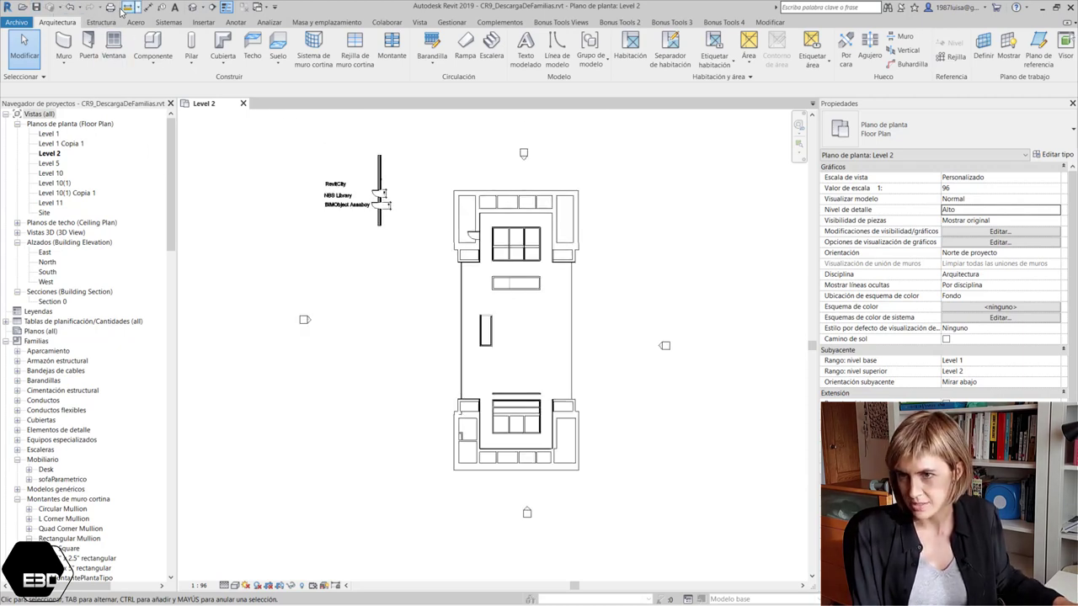
left_click(196, 8)
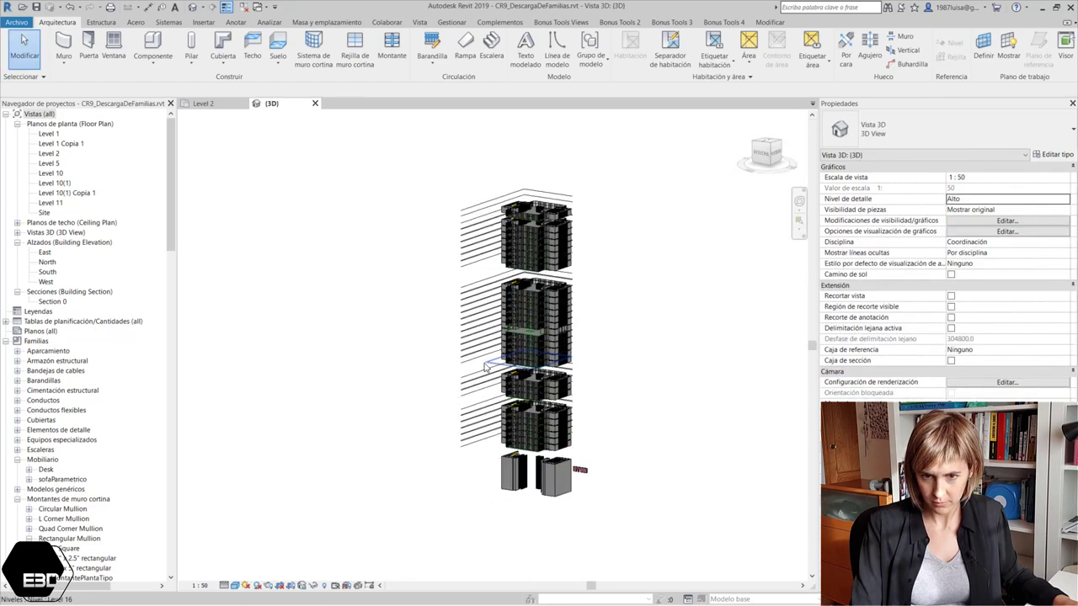
scroll(485, 367, "up", 2)
scroll(485, 367, "up", 3)
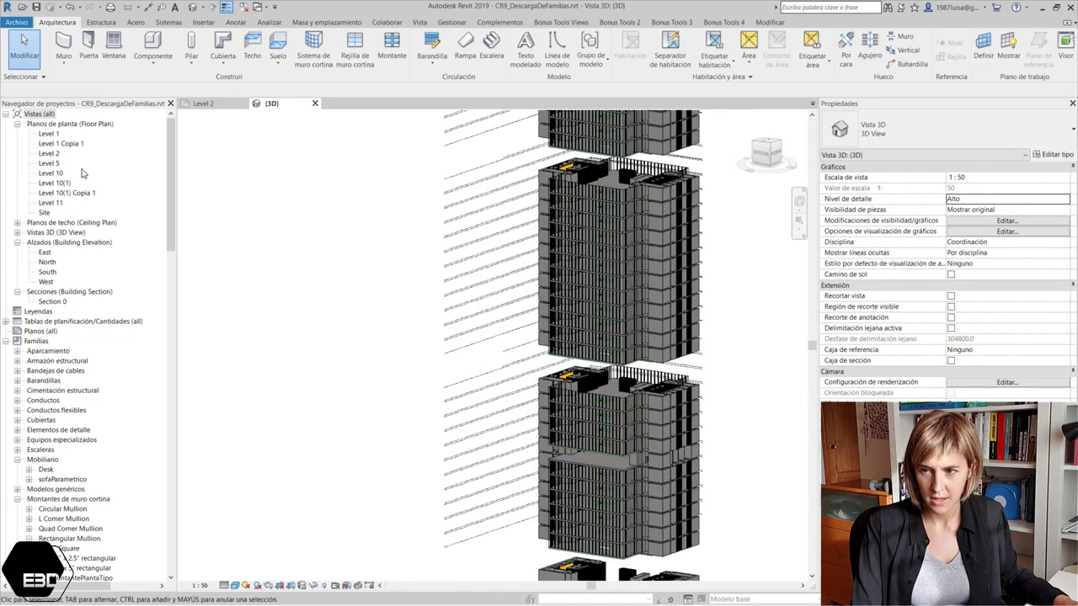
double_click(49, 154)
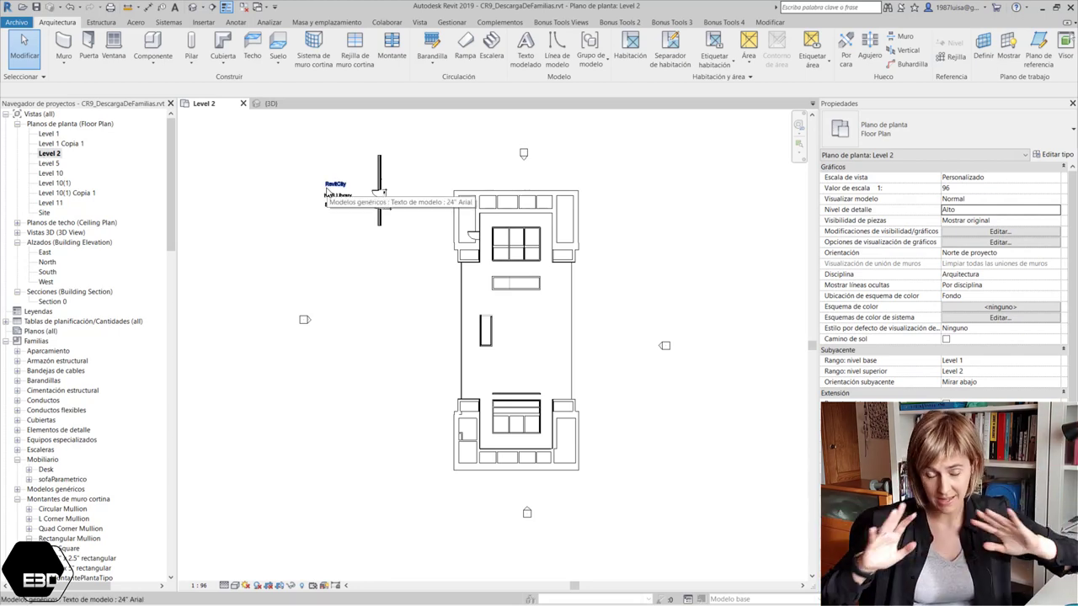
scroll(329, 193, "up", 3)
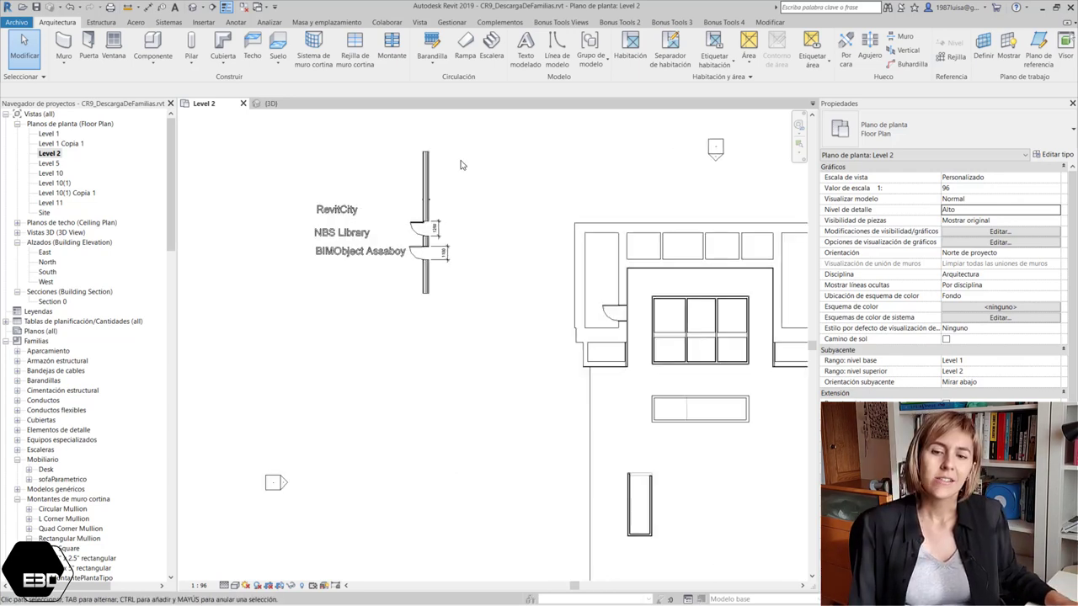
scroll(460, 164, "up", 2)
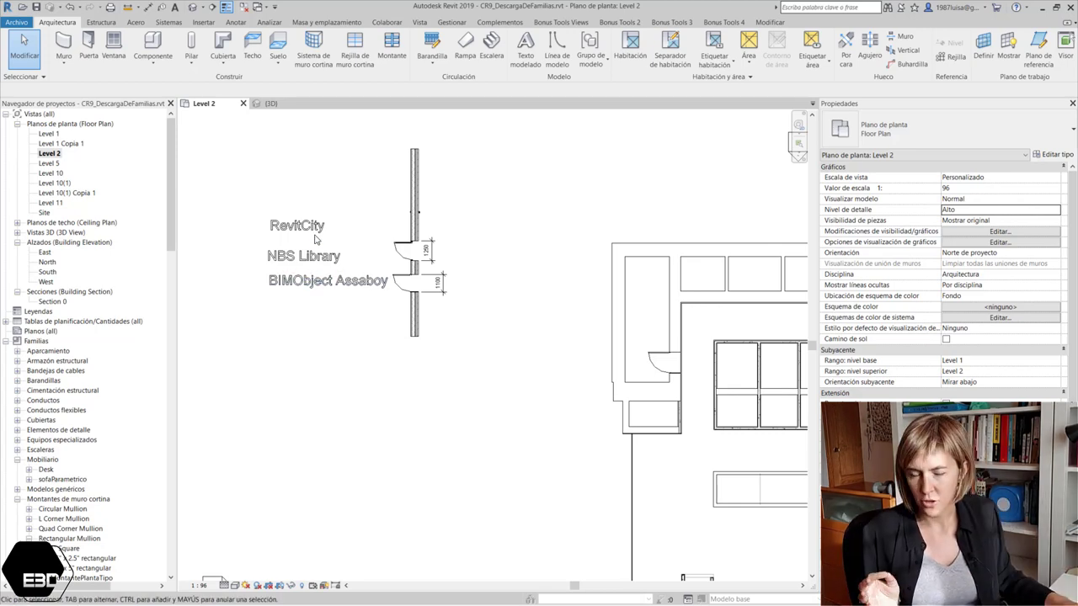
scroll(333, 275, "up", 3)
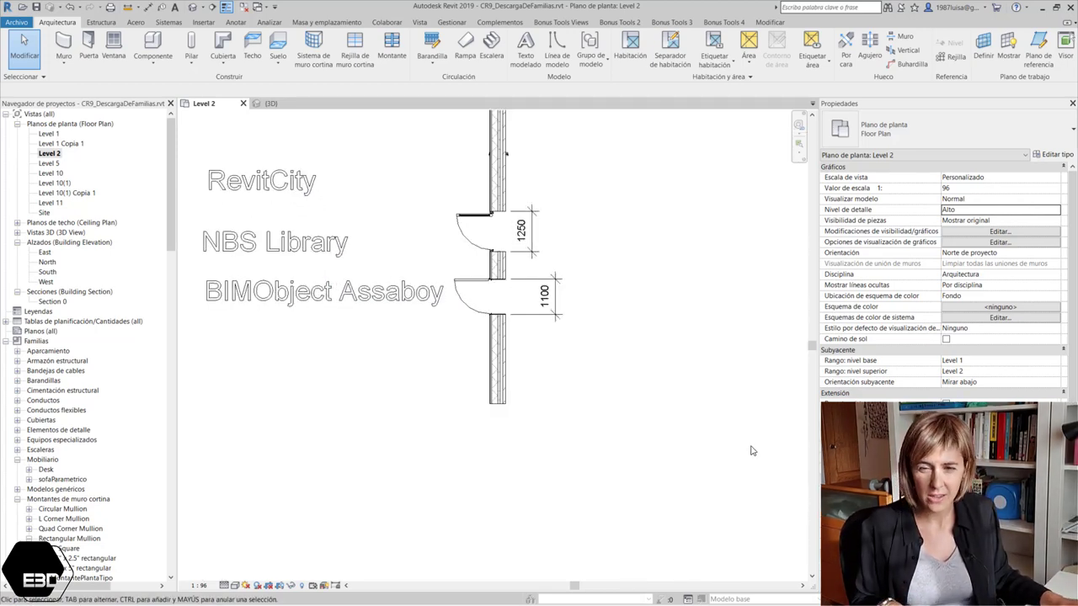
scroll(752, 450, "down", 2)
scroll(484, 313, "up", 1)
scroll(625, 330, "up", 1)
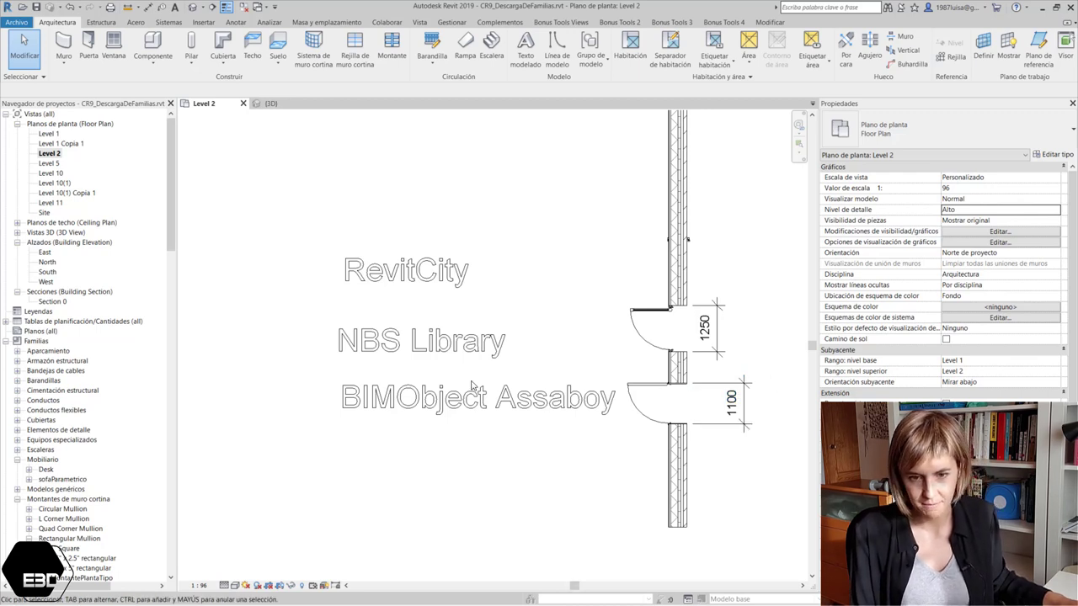
- Zoom in and check the wall and door handle beside the upper door
scroll(480, 383, "down", 2)
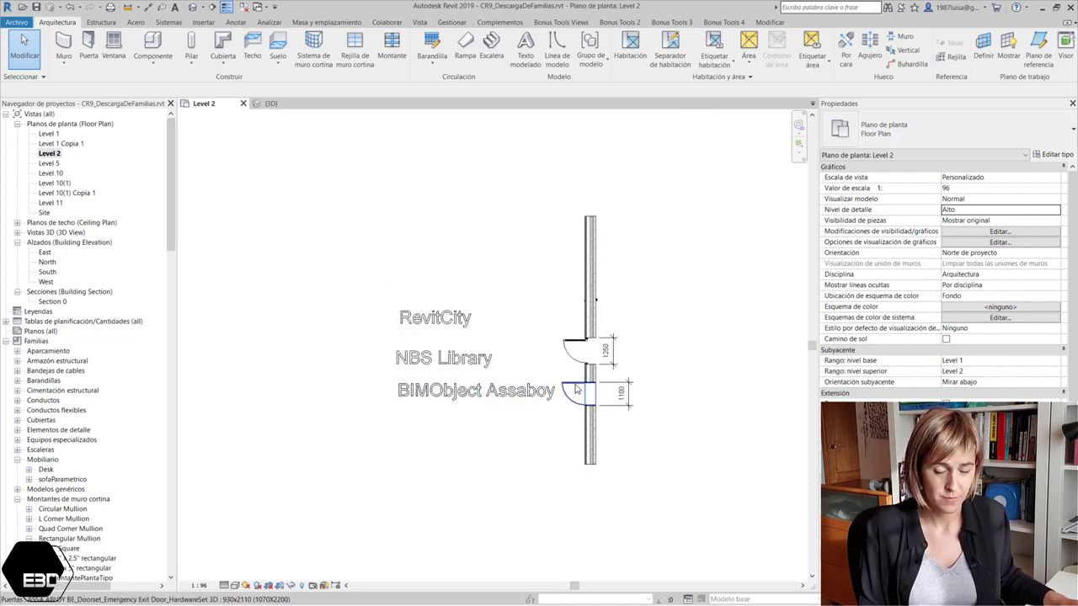
scroll(572, 387, "up", 3)
scroll(573, 384, "up", 2)
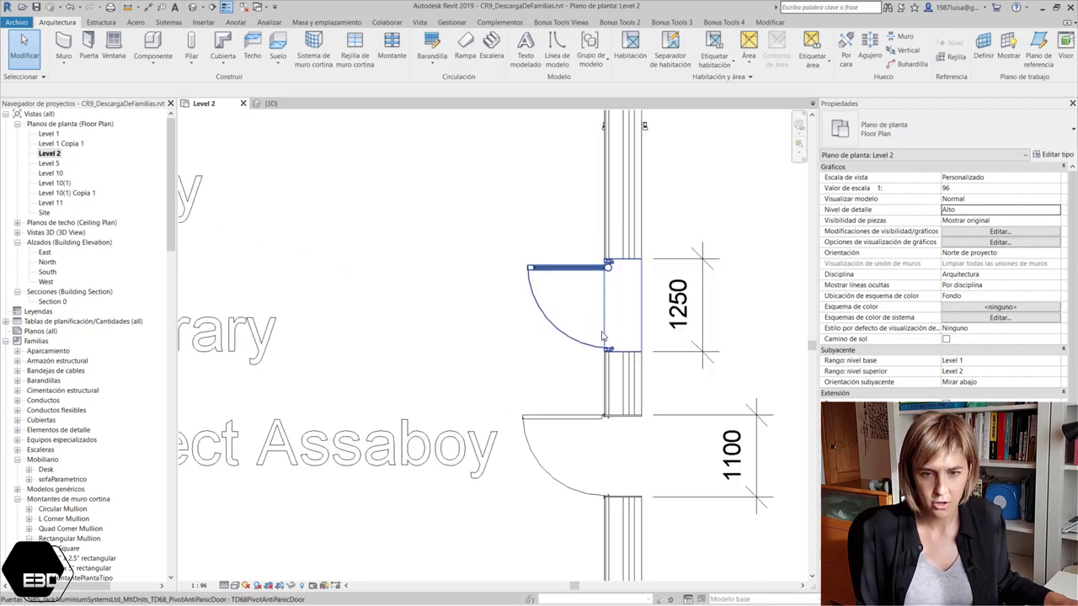
scroll(528, 434, "down", 2)
scroll(528, 412, "up", 1)
scroll(531, 386, "up", 1)
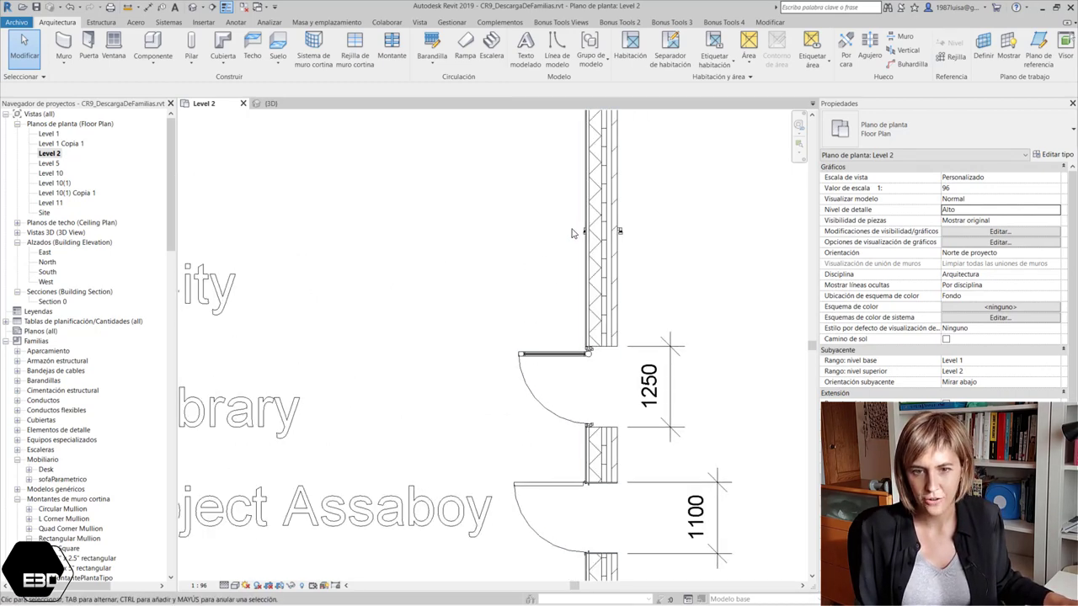
scroll(573, 234, "up", 1)
scroll(572, 234, "up", 2)
left_click(674, 233)
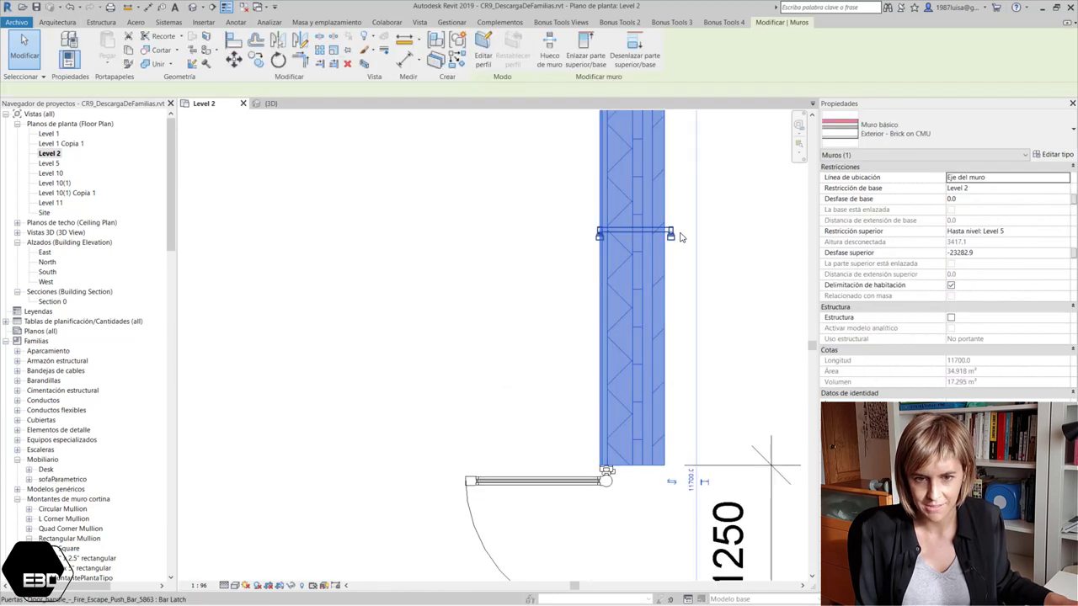
left_click(673, 236)
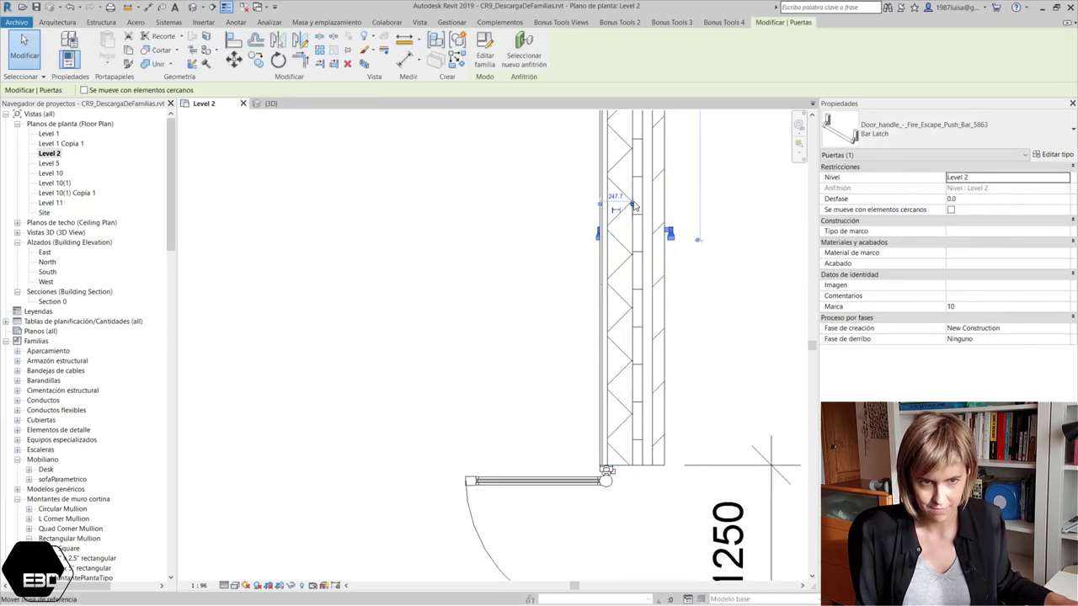
- Select the lower 1100 door, the ASSA ABLOY emergency exit doorset (930x2110)
scroll(631, 211, "down", 1)
scroll(627, 214, "down", 1)
scroll(607, 362, "down", 1)
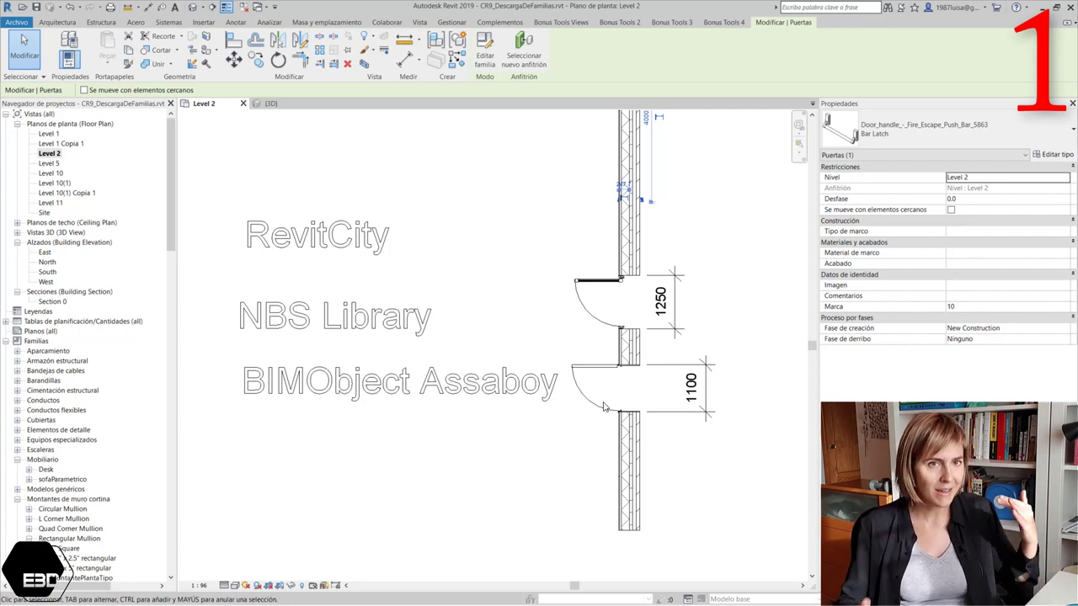
left_click(600, 407)
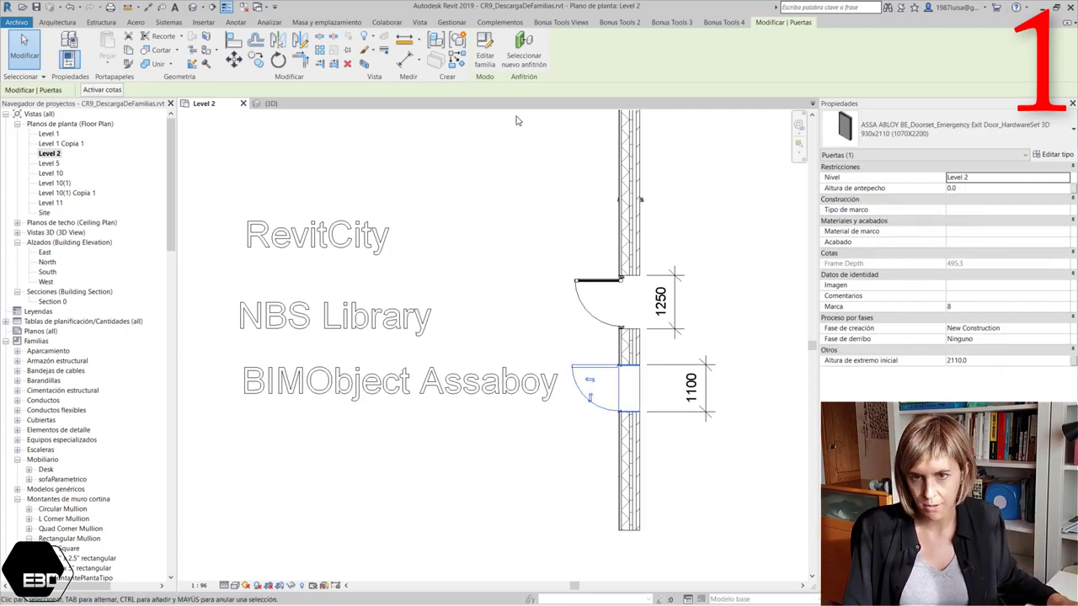
- Open the selected door's family for editing and orbit it to a near-front 3D view
left_click(486, 50)
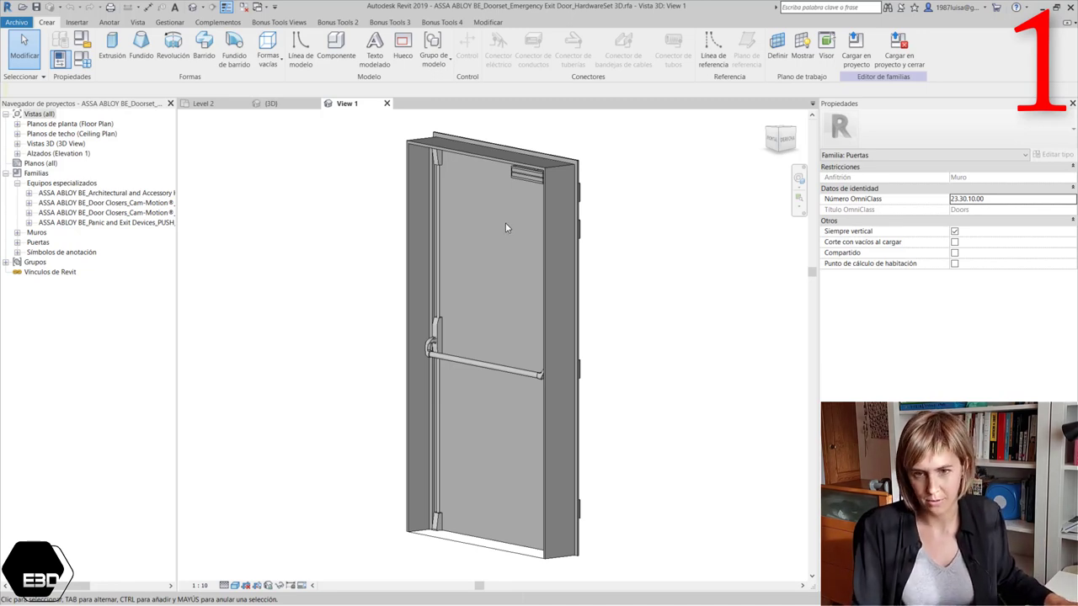
scroll(621, 209, "down", 2)
middle_click_drag(609, 275, 697, 251, "shift")
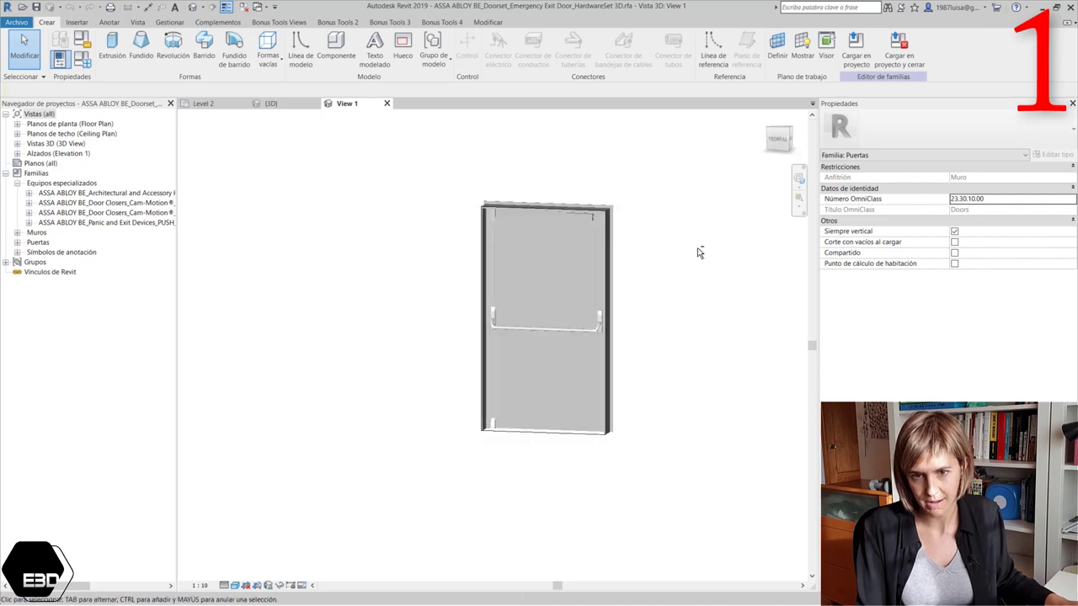
scroll(697, 251, "up", 2)
scroll(566, 225, "up", 4)
middle_click_drag(696, 219, 703, 246, "shift")
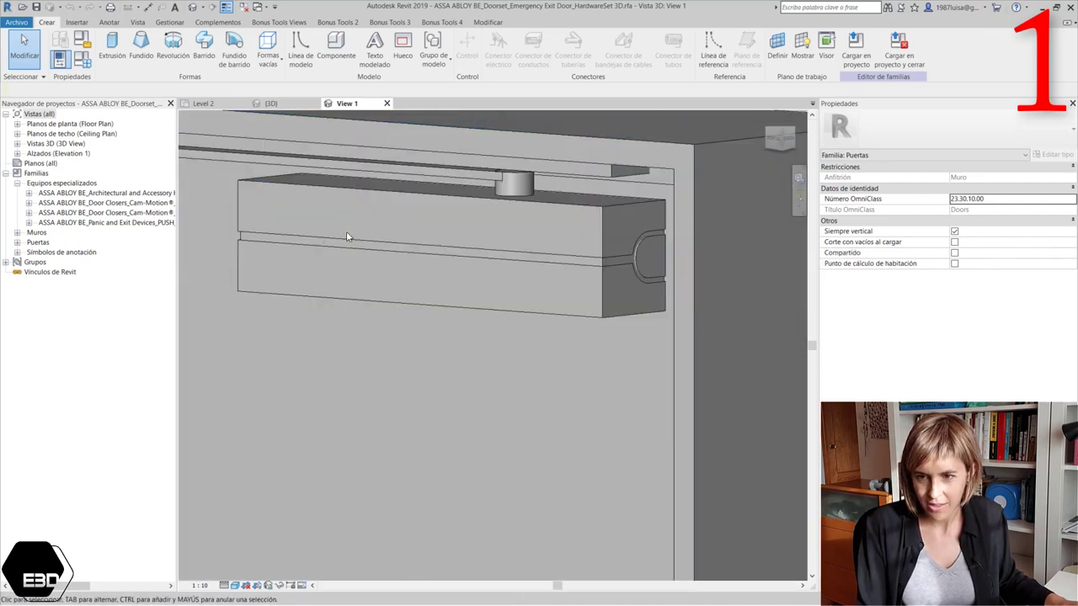
- Select the door closer at the top to check its properties, then clear the selection
left_click(398, 246)
left_click(398, 246)
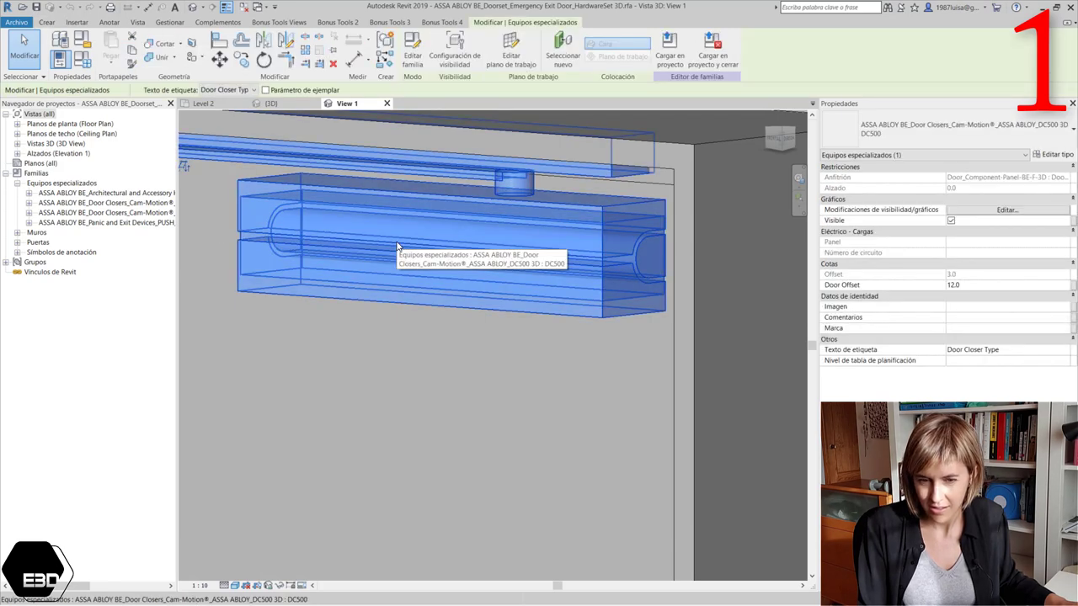
scroll(618, 239, "up", 2)
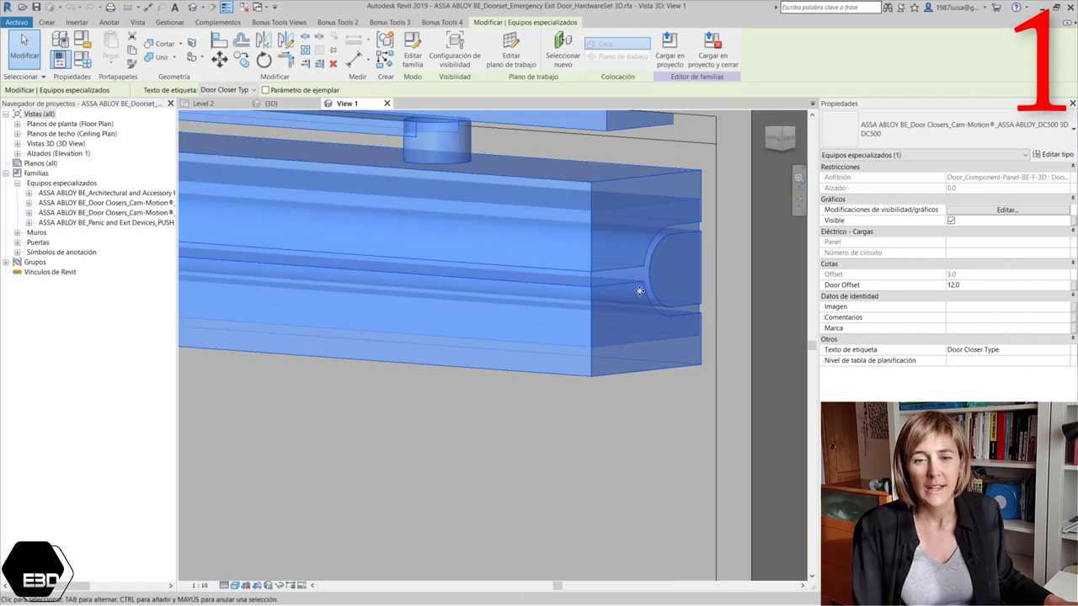
scroll(650, 264, "down", 5)
left_click(648, 199)
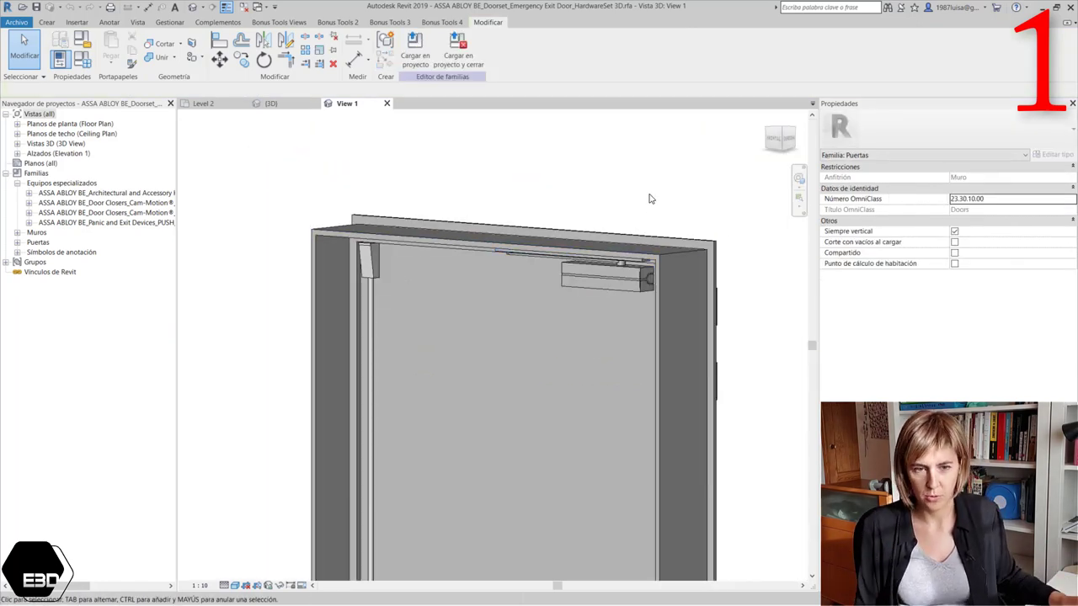
scroll(648, 199, "down", 2)
scroll(648, 199, "down", 2)
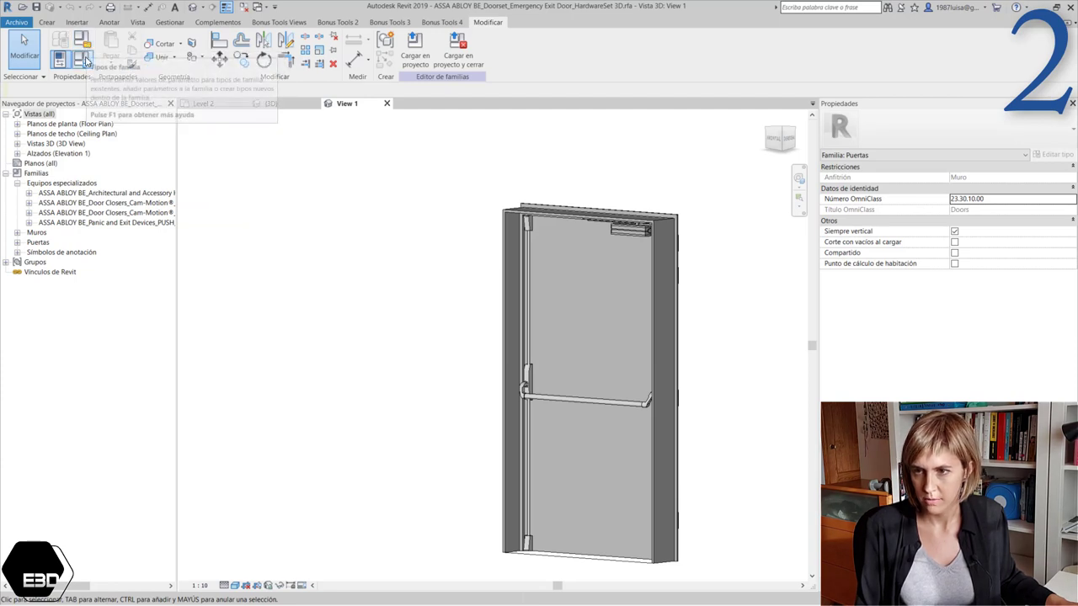
scroll(623, 209, "down", 2)
scroll(686, 327, "up", 2)
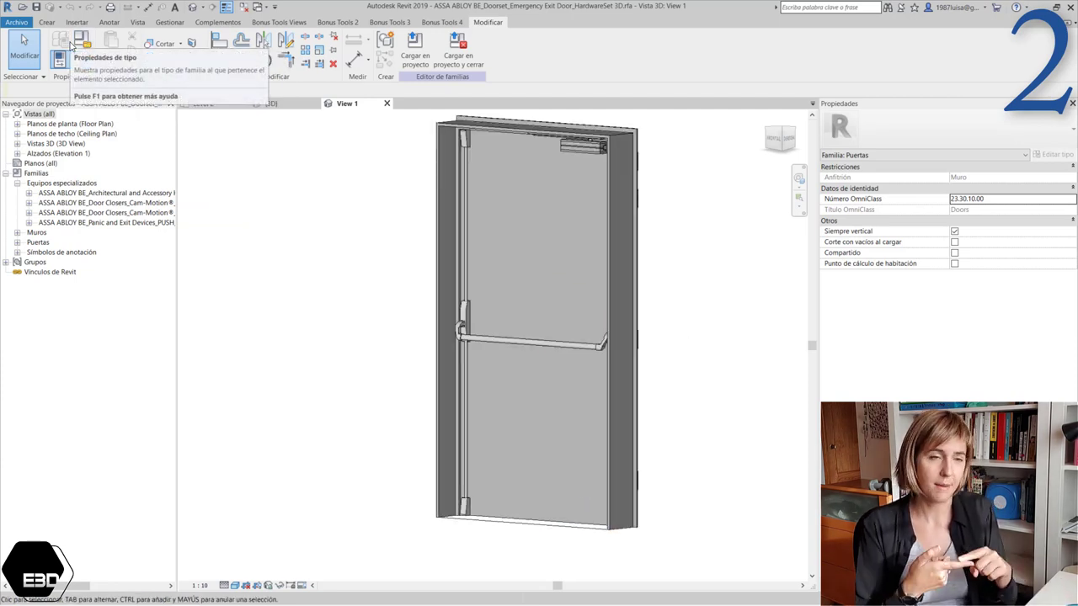
mouse_move(82, 40)
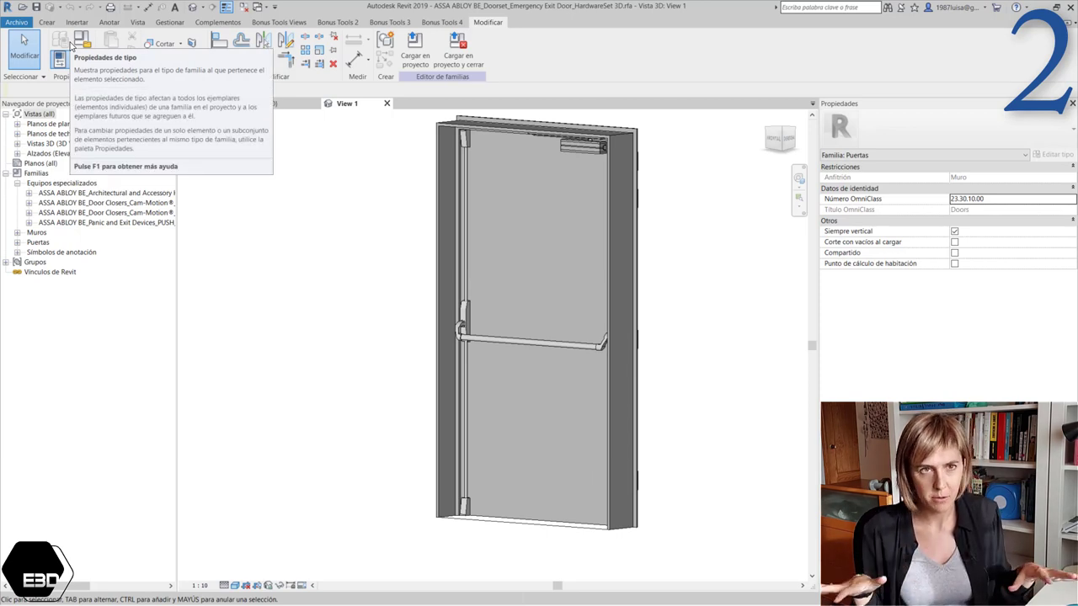
key("Escape")
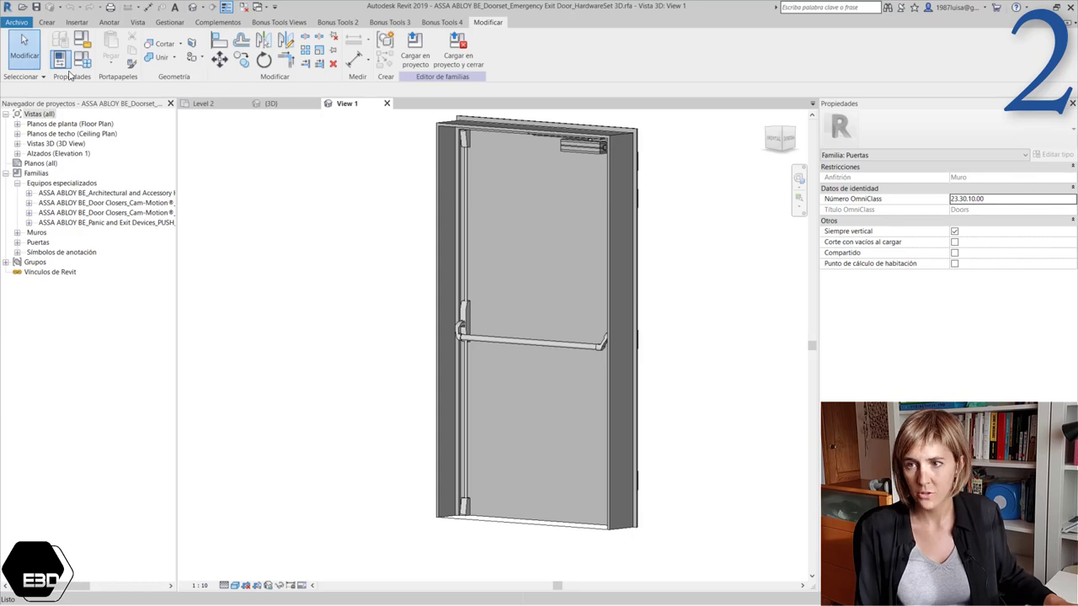
- Open Tipos de familia and scroll through the door's type parameters
left_click(82, 61)
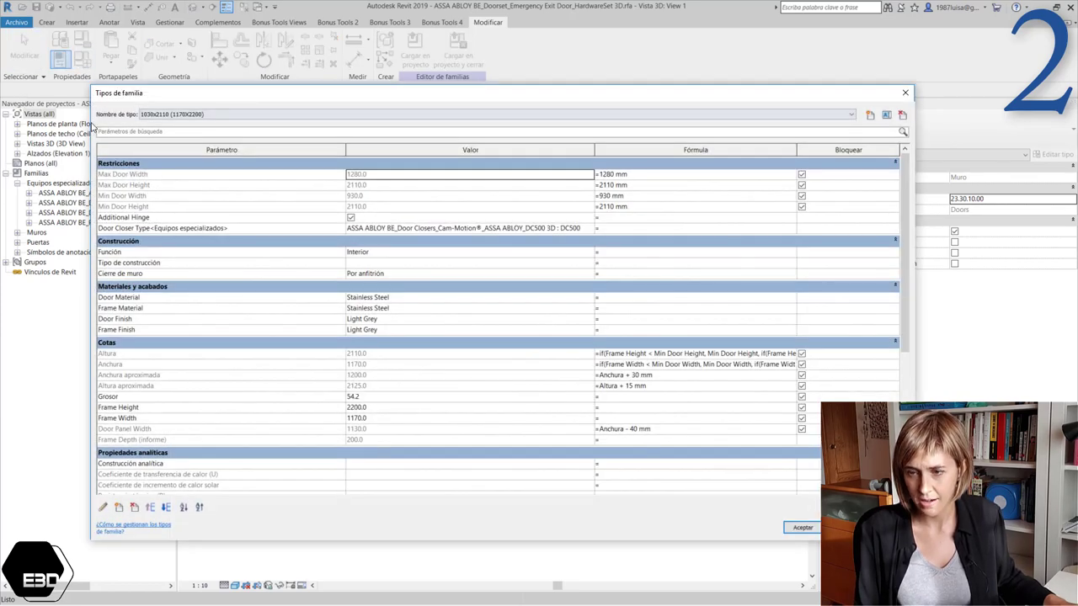
scroll(202, 224, "down", 2)
scroll(202, 223, "down", 6)
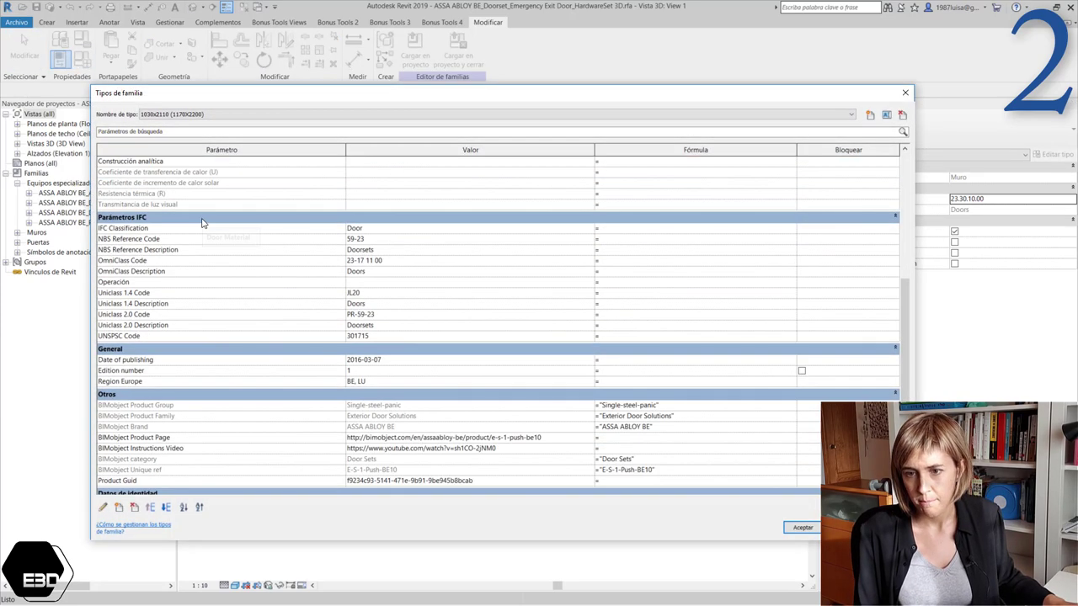
scroll(202, 223, "down", 1)
scroll(202, 223, "up", 2)
scroll(202, 223, "up", 3)
scroll(202, 223, "up", 3)
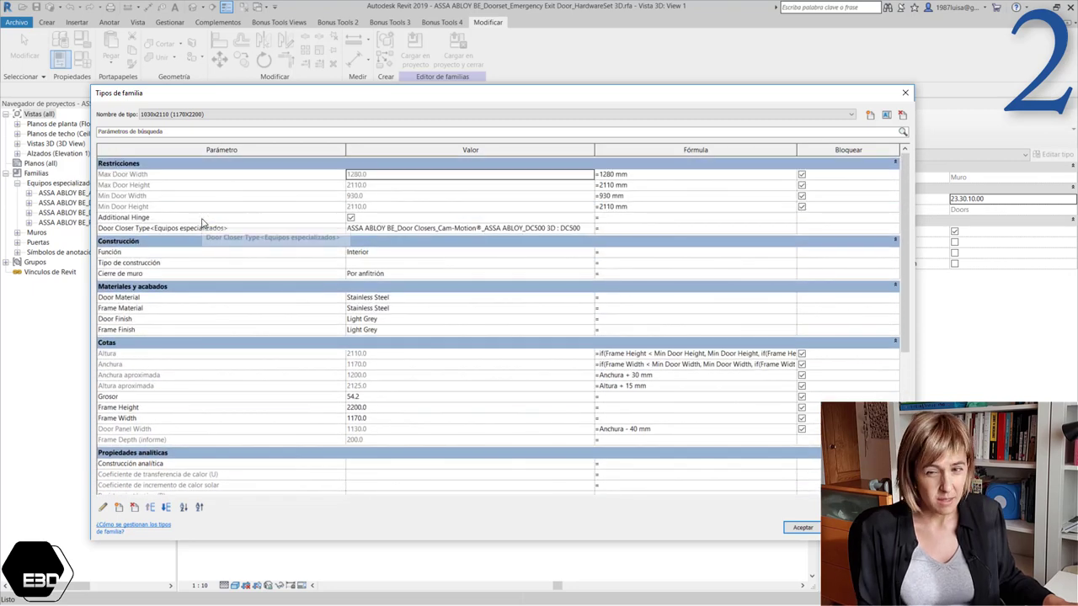
scroll(202, 223, "down", 1)
scroll(202, 223, "down", 8)
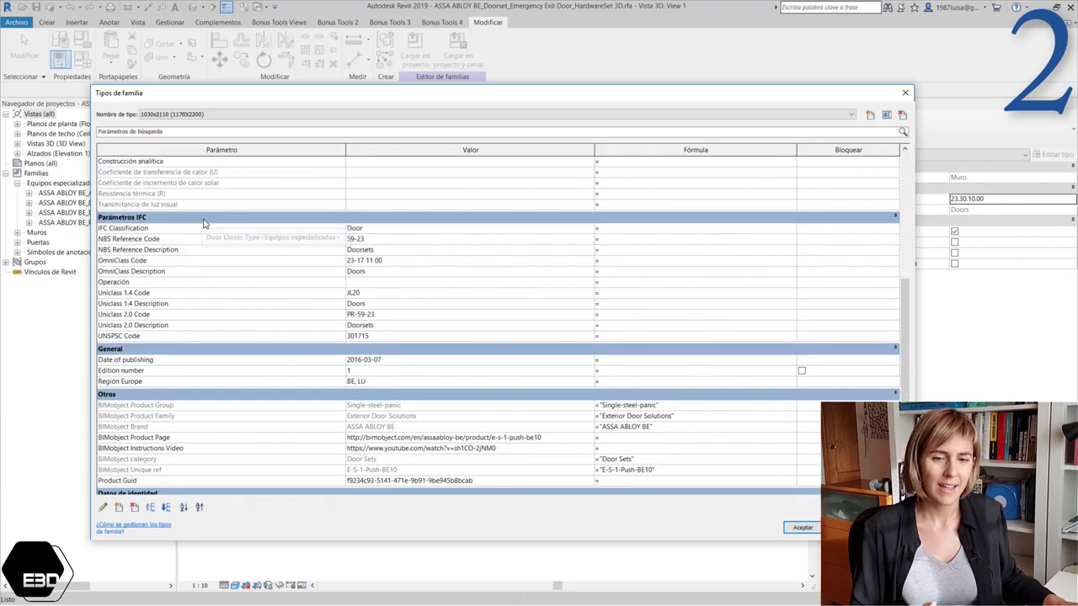
scroll(202, 223, "down", 1)
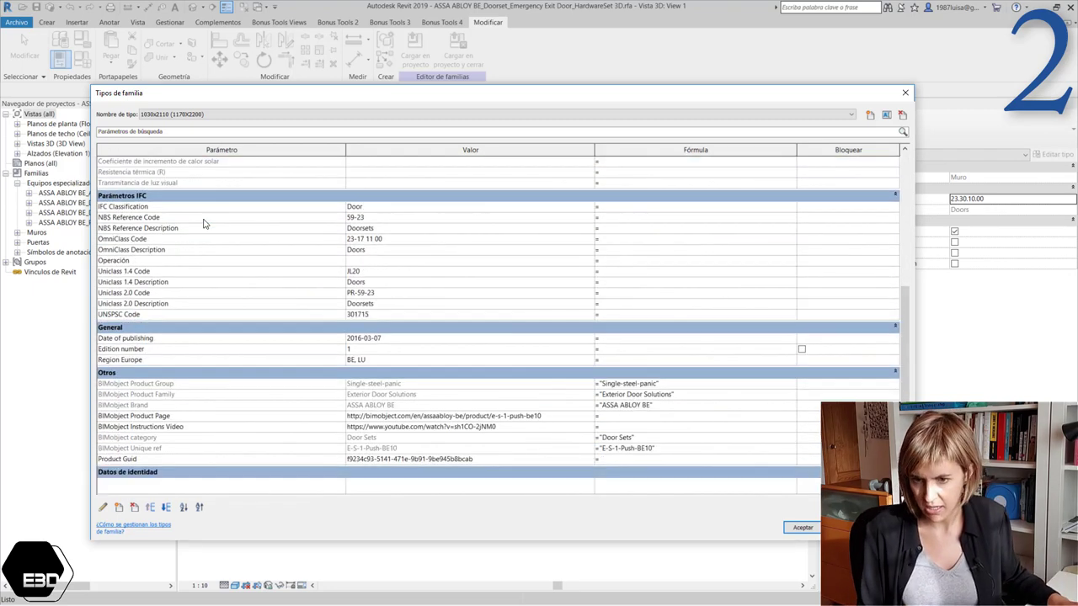
scroll(397, 455, "up", 1)
scroll(396, 450, "up", 3)
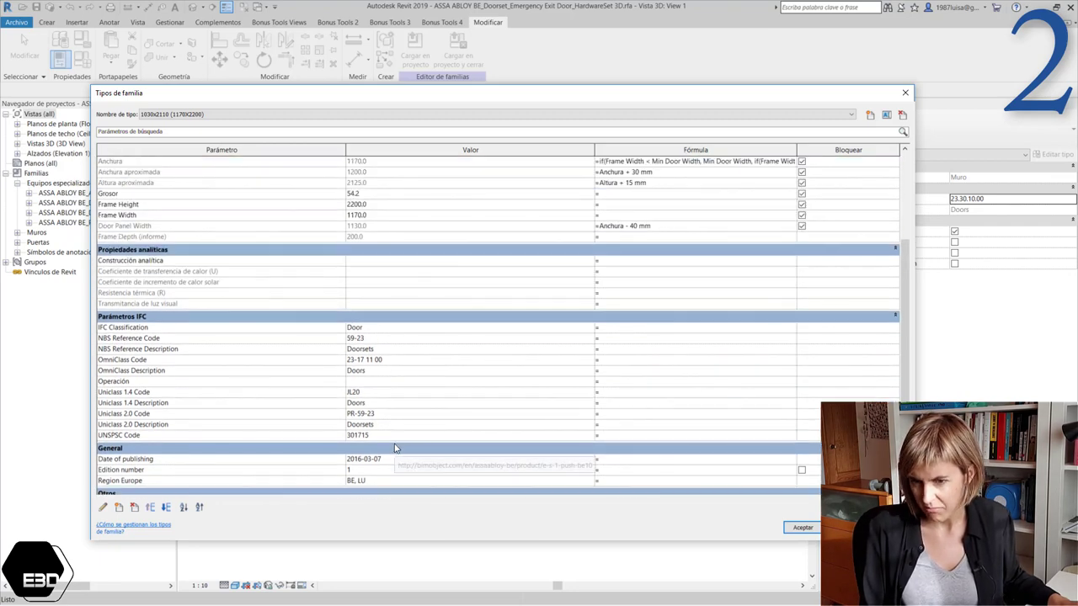
scroll(392, 442, "up", 4)
scroll(390, 434, "up", 2)
scroll(390, 434, "down", 5)
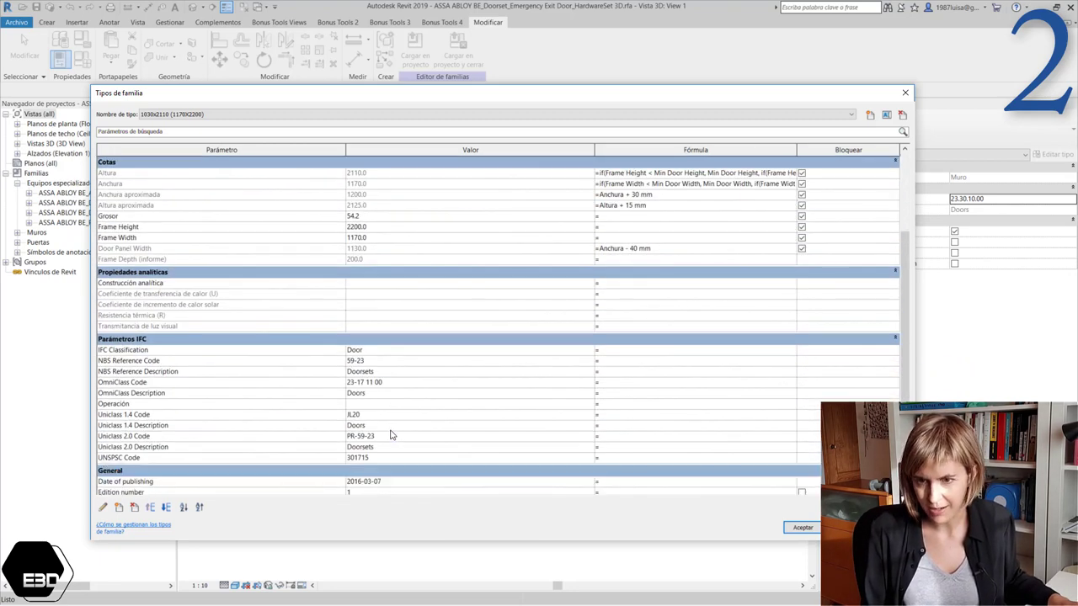
scroll(390, 434, "down", 3)
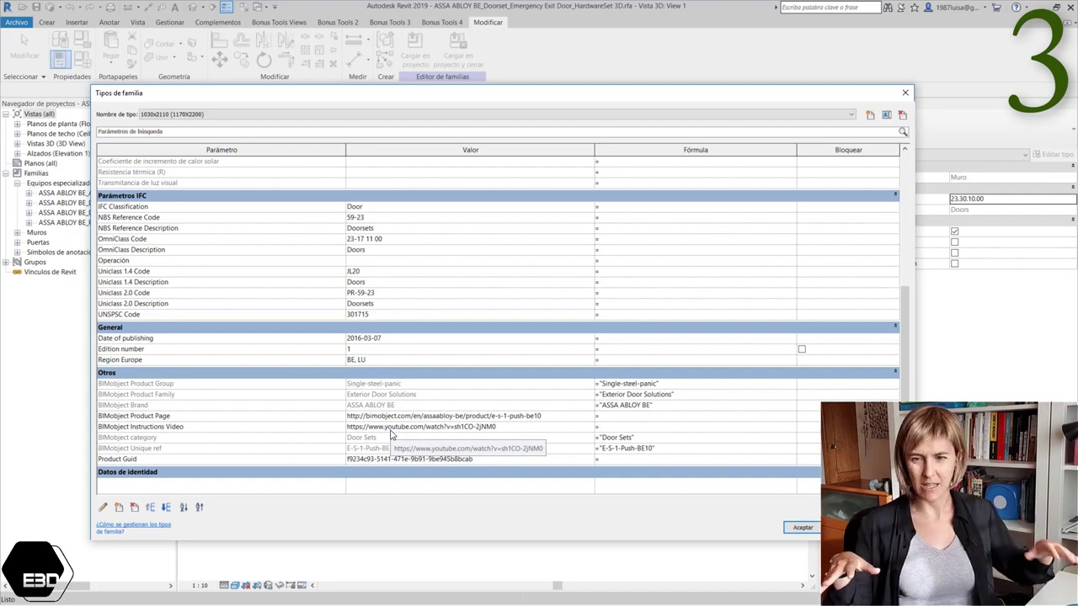
scroll(390, 434, "up", 6)
scroll(390, 431, "up", 3)
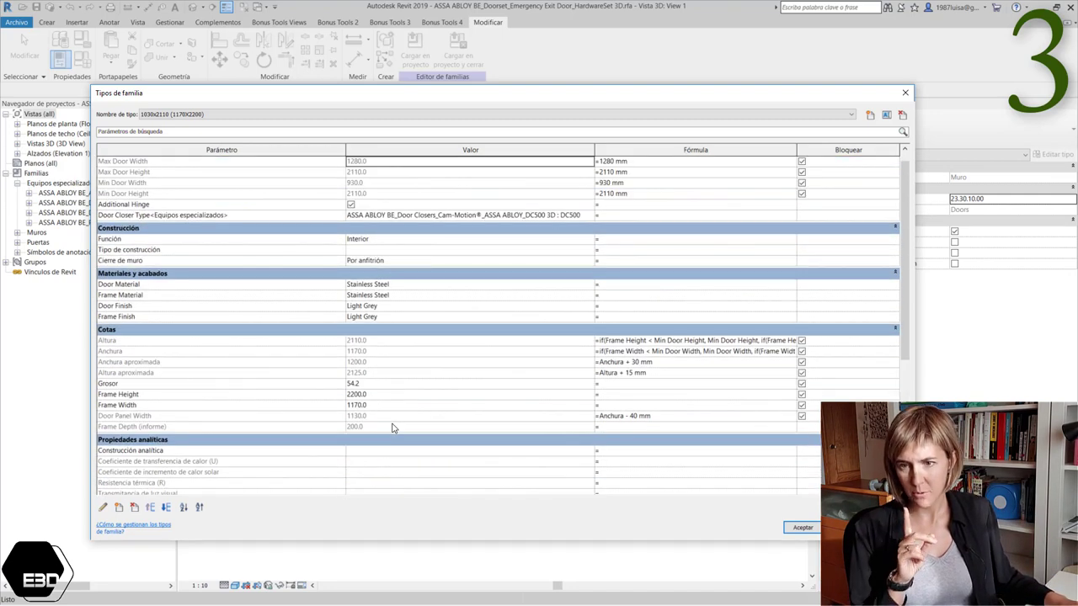
scroll(391, 428, "up", 1)
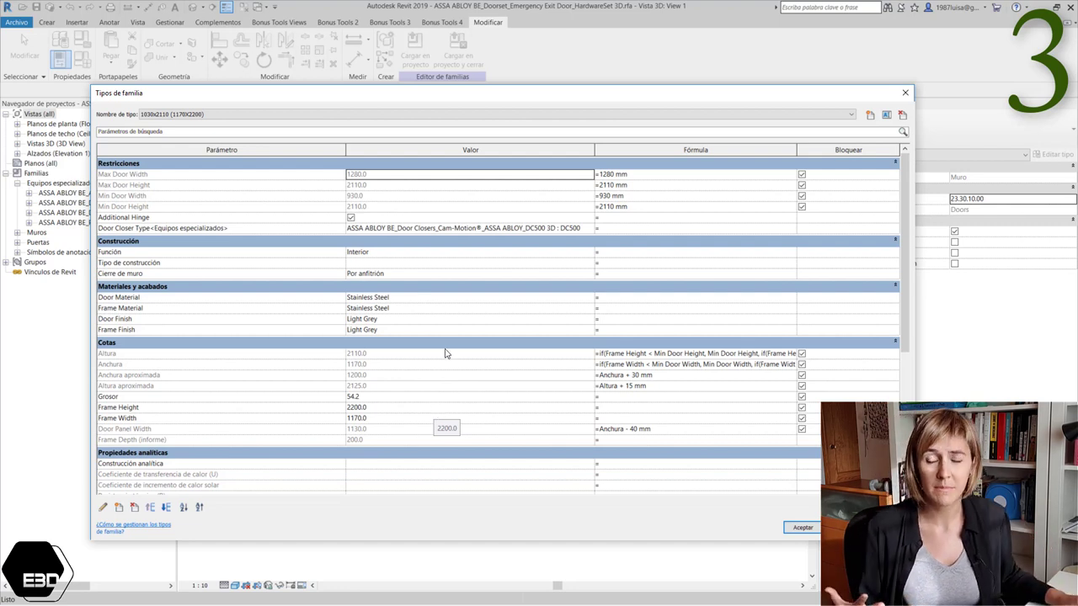
- Select the full BIMobject Product Page web address in the parameter list
scroll(442, 353, "down", 5)
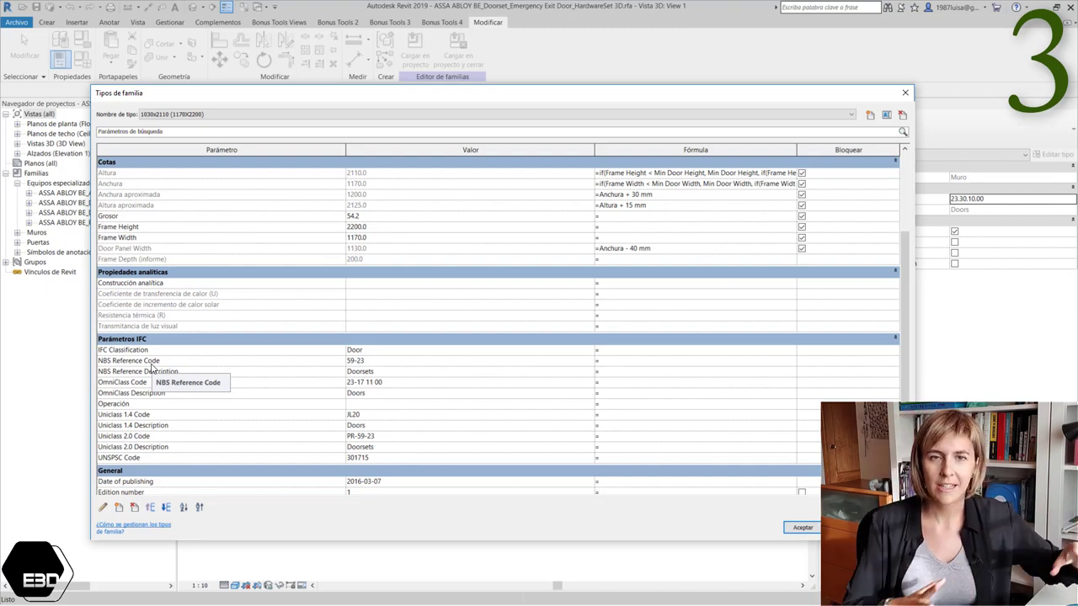
scroll(153, 368, "down", 4)
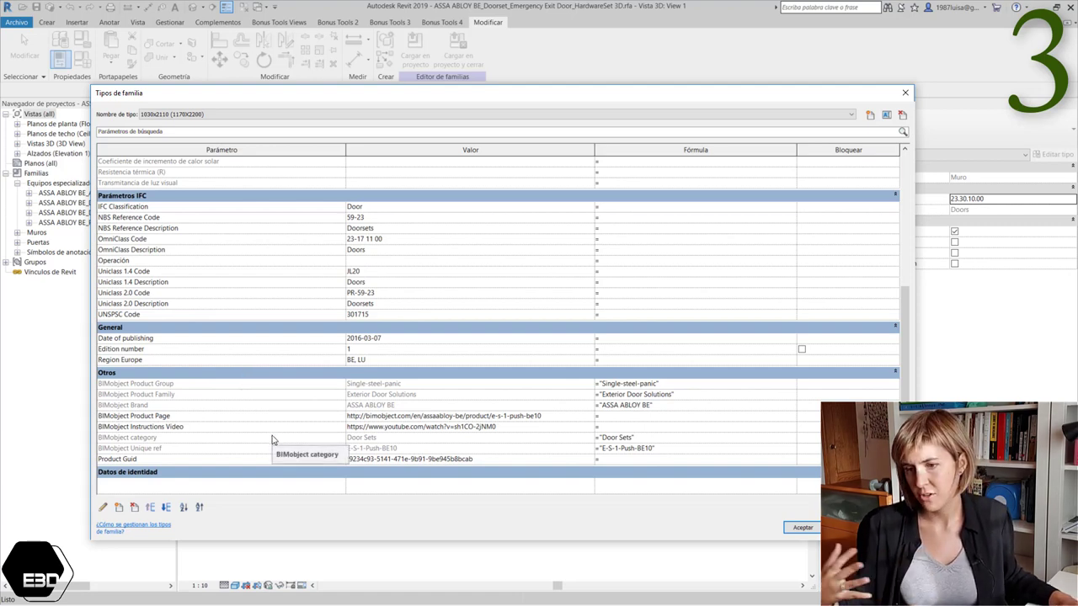
scroll(179, 415, "up", 4)
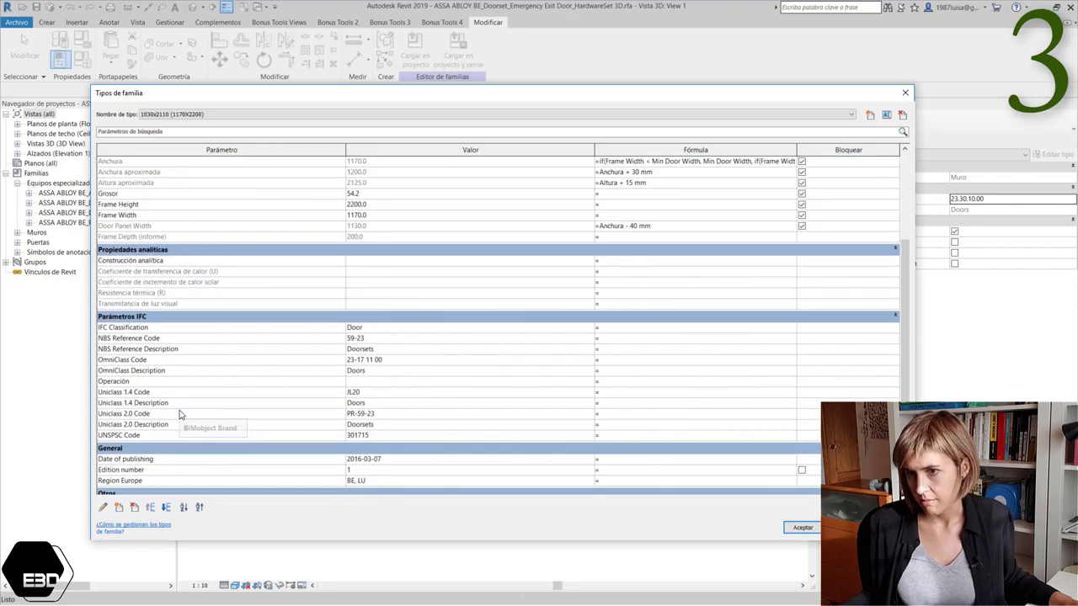
scroll(179, 415, "down", 4)
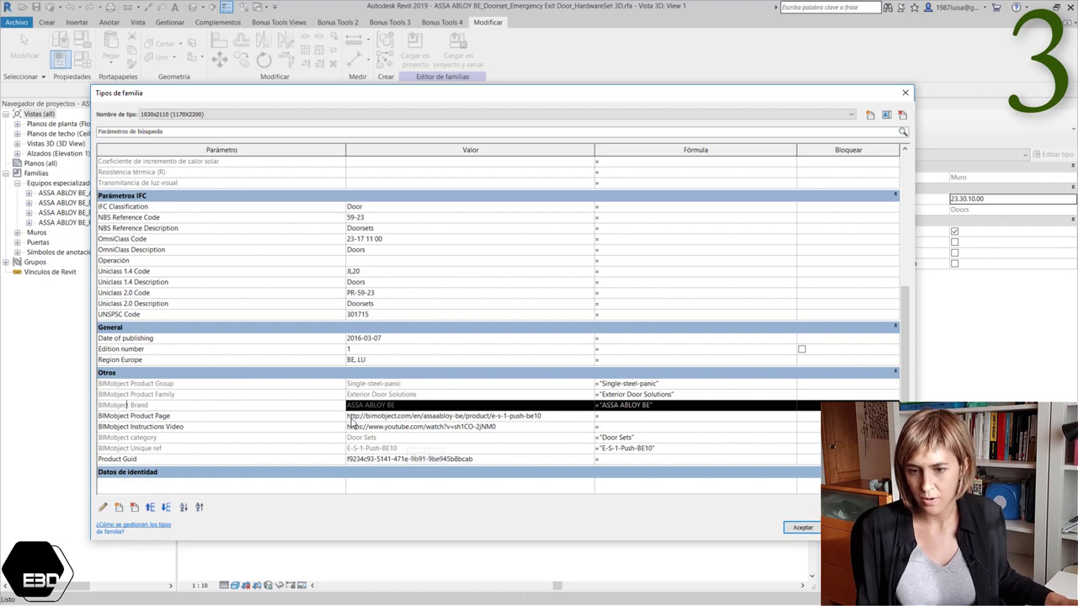
left_click(477, 416)
left_click_drag(543, 415, 261, 407)
key("ctrl+c")
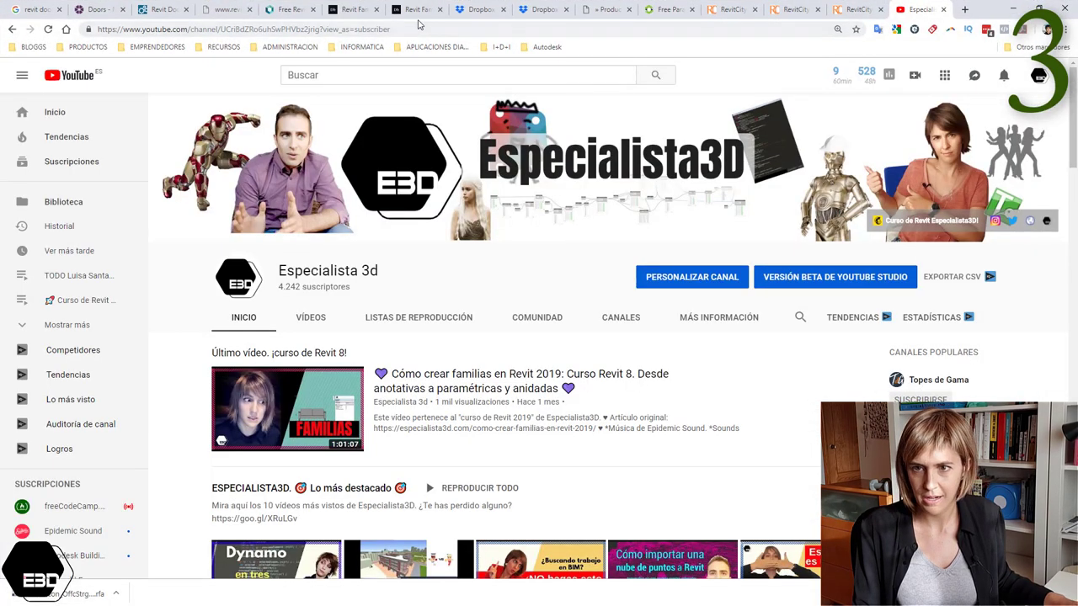
- Load the pasted BIMobject product page and open the manufacturer link from its Links tab
left_click(419, 27)
key("ctrl+v")
key("Return")
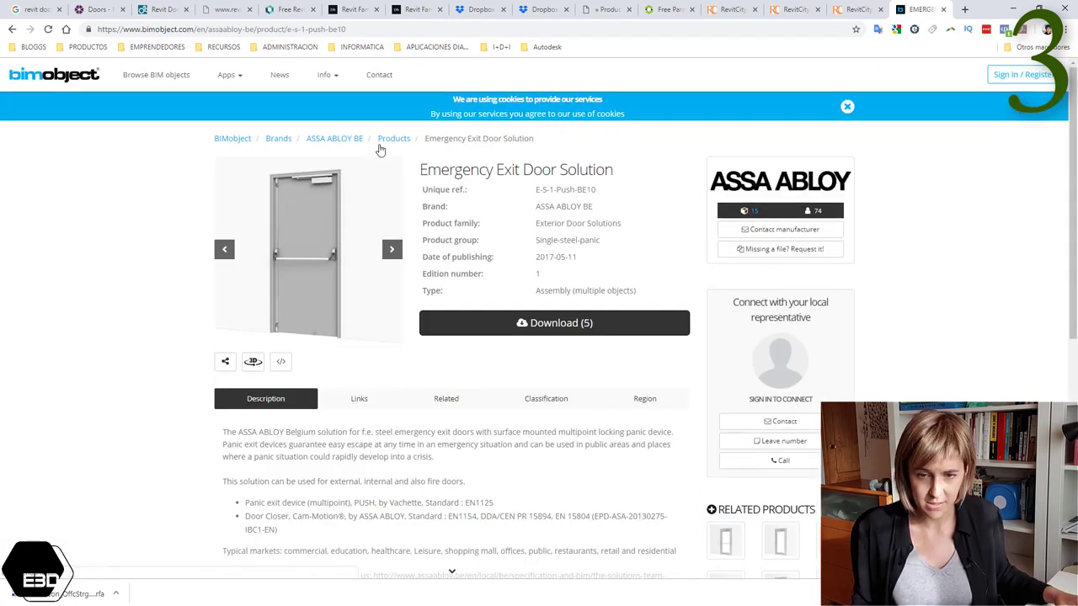
scroll(459, 221, "down", 1)
scroll(459, 221, "down", 1)
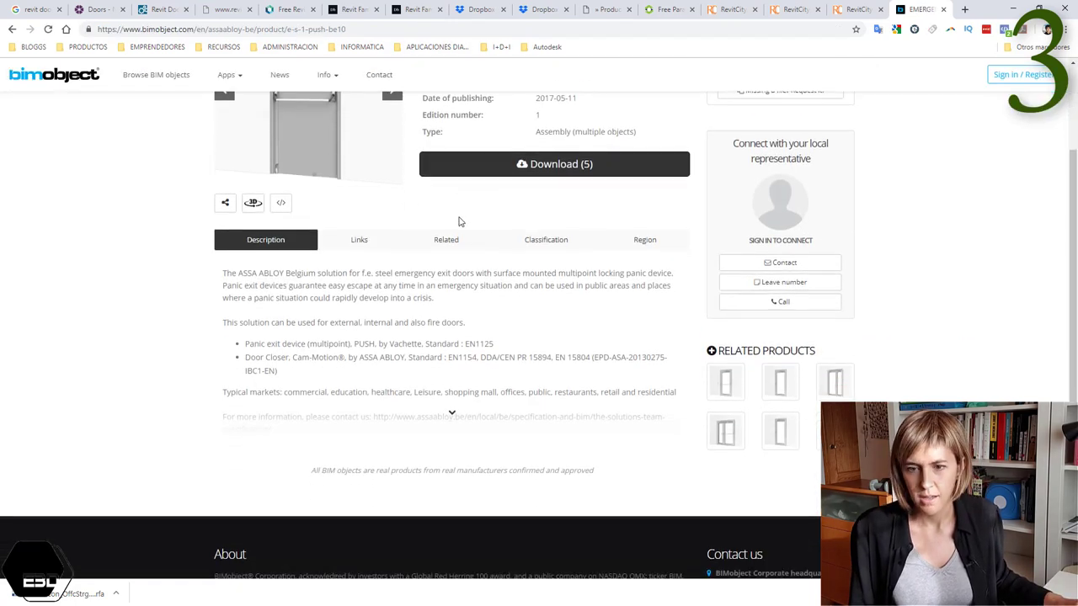
left_click(376, 252)
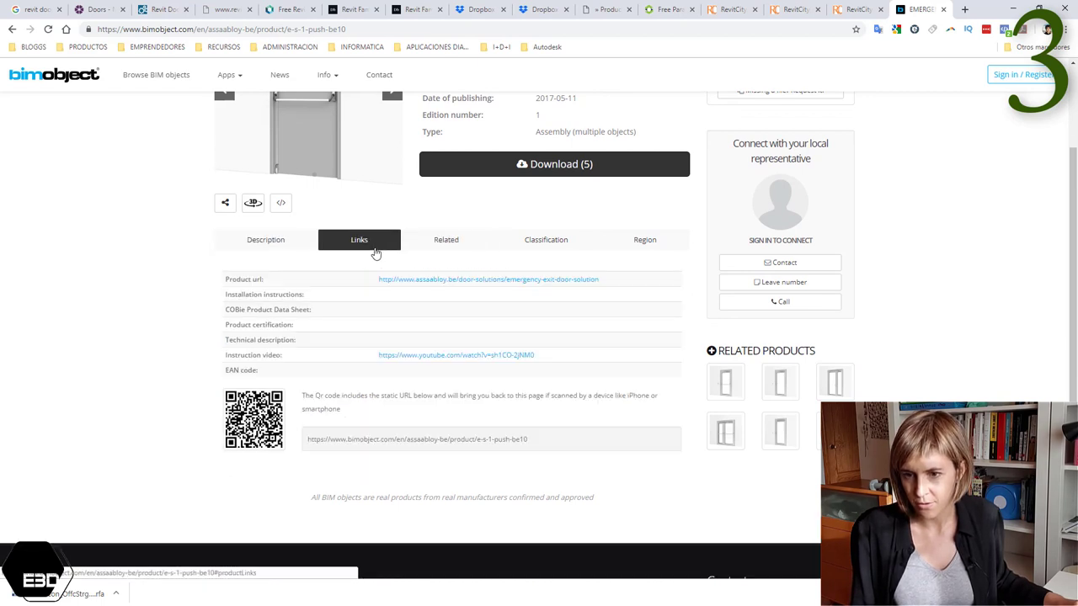
left_click(421, 280)
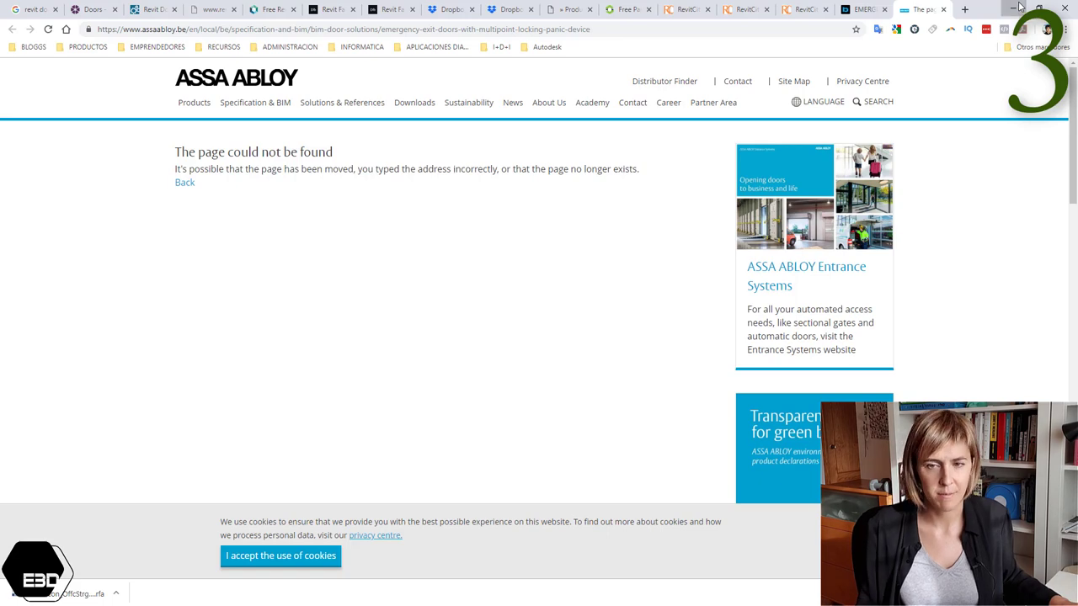
- Minimize the browser and close the Tipos de familia list back in Revit
left_click(1015, 7)
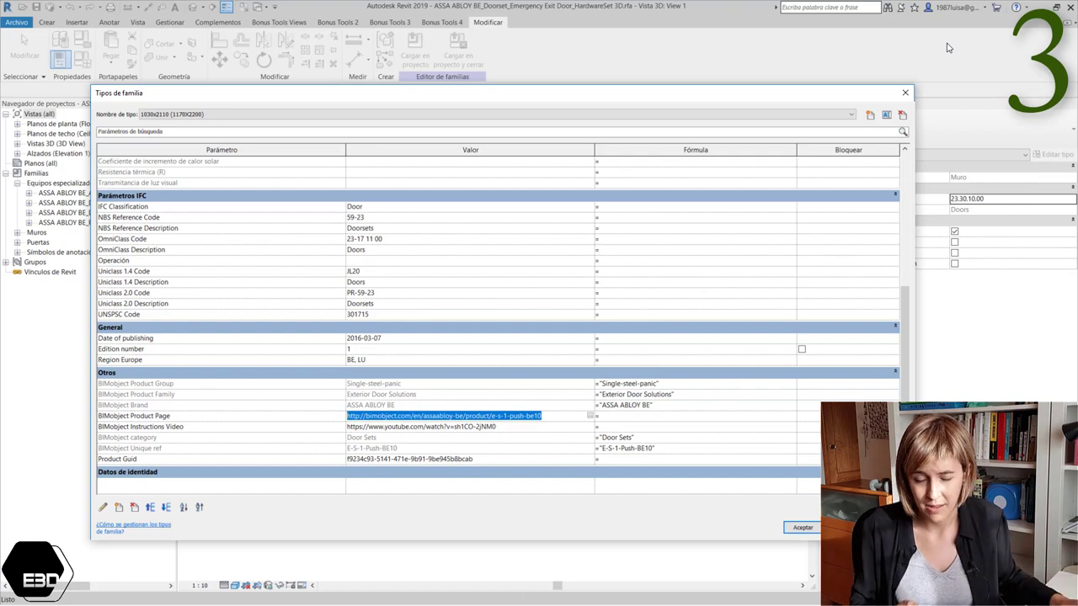
scroll(408, 232, "up", 3)
scroll(408, 231, "up", 4)
scroll(408, 232, "up", 3)
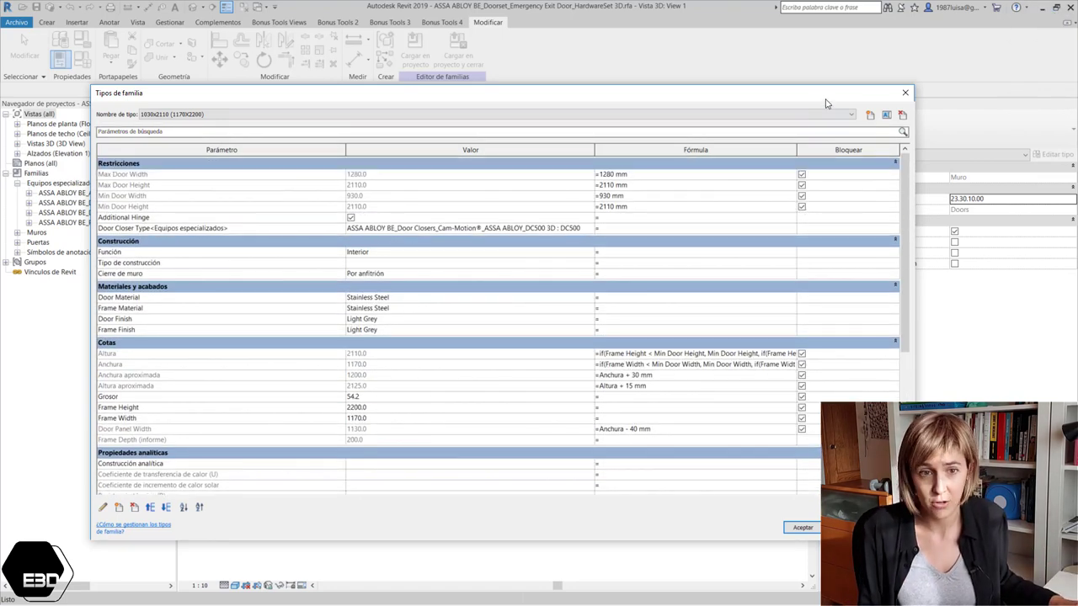
left_click(903, 93)
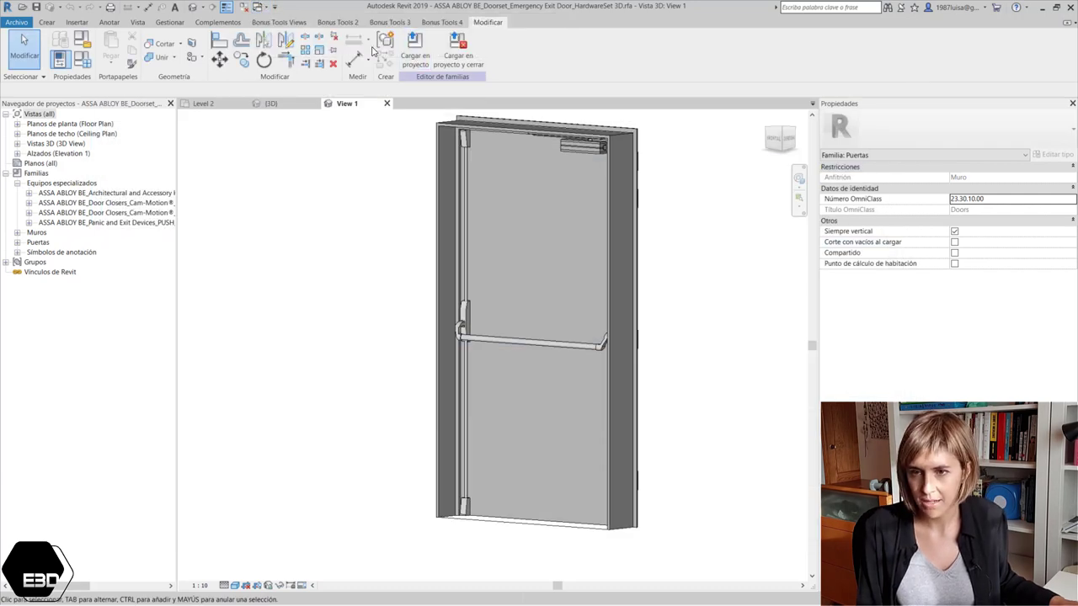
- Switch to the Level 2 plan and open the pivot anti-panic door's family for editing
left_click(257, 8)
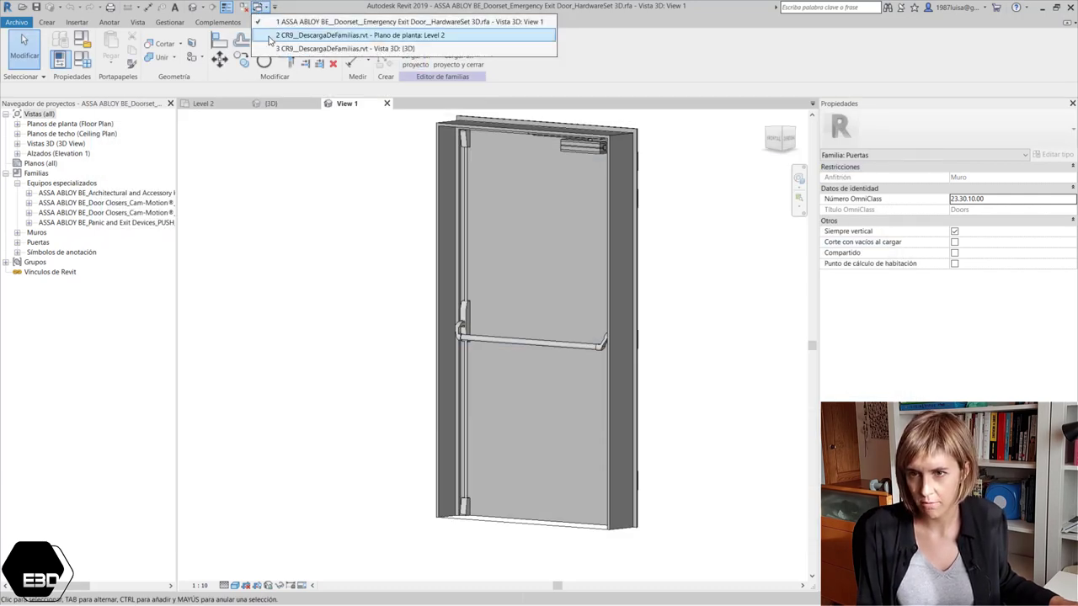
left_click(271, 39)
left_click(551, 297)
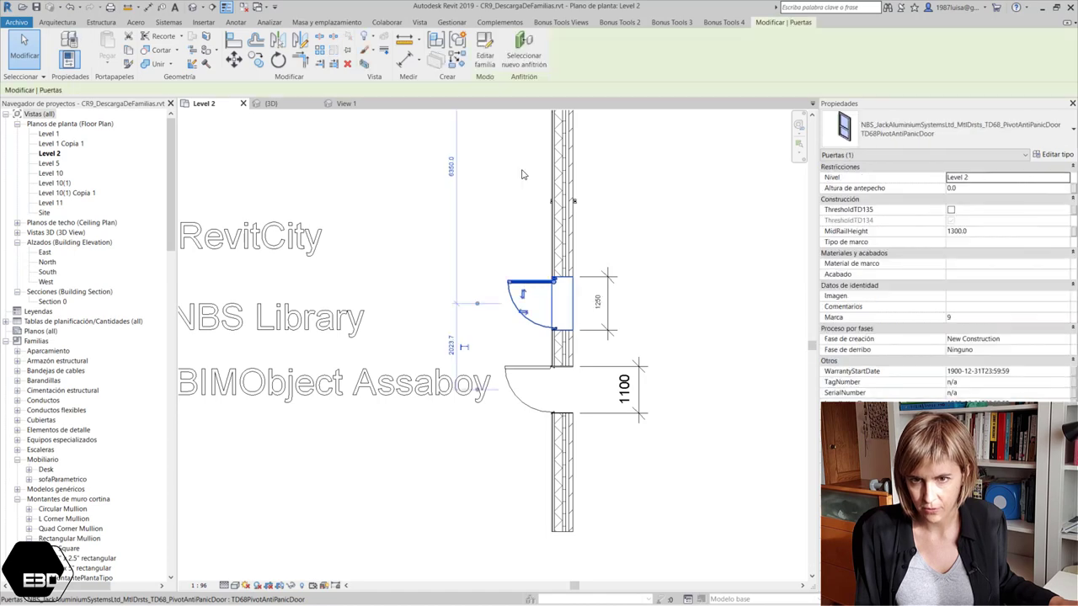
left_click(485, 56)
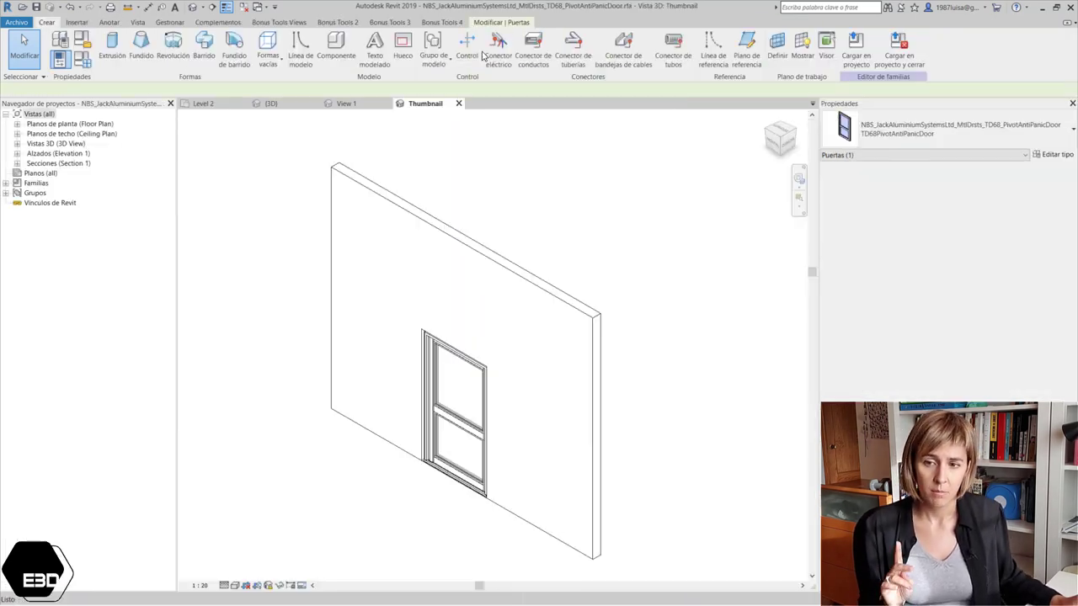
- Expand the nested Puertas families and edit NBS_JackAluminiumSystemsLtd_MtlDrsts_Jamb_TD155
left_click(6, 182)
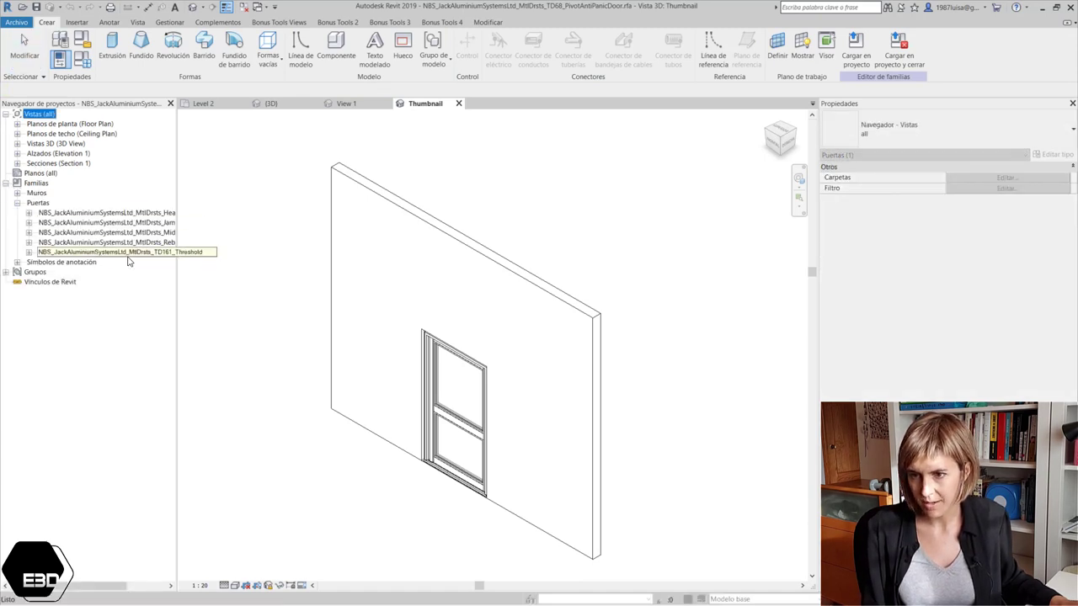
left_click_drag(178, 207, 236, 212)
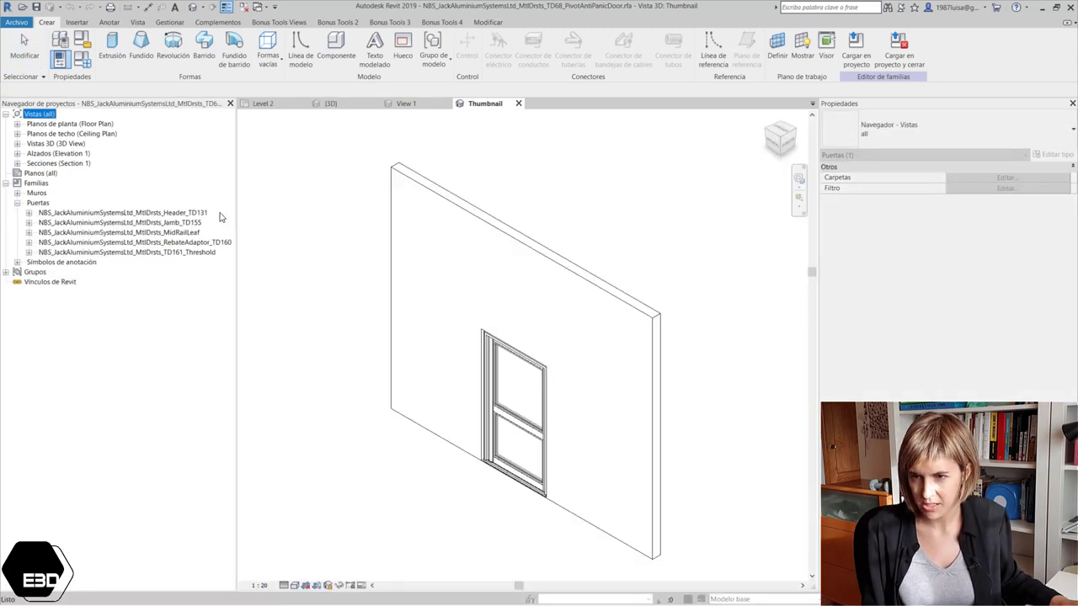
scroll(331, 225, "up", 1)
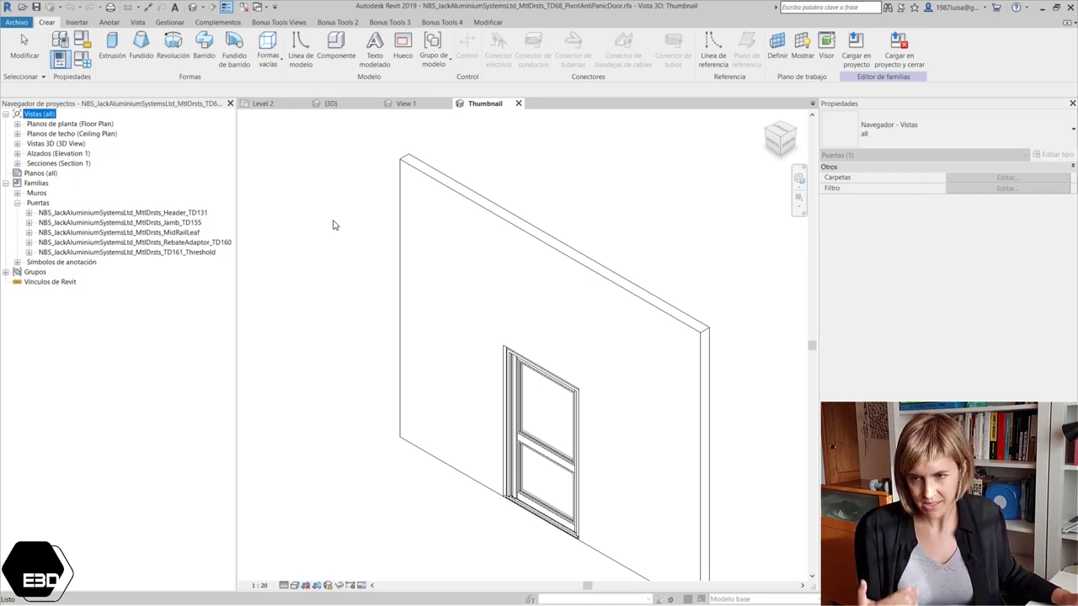
double_click(165, 223)
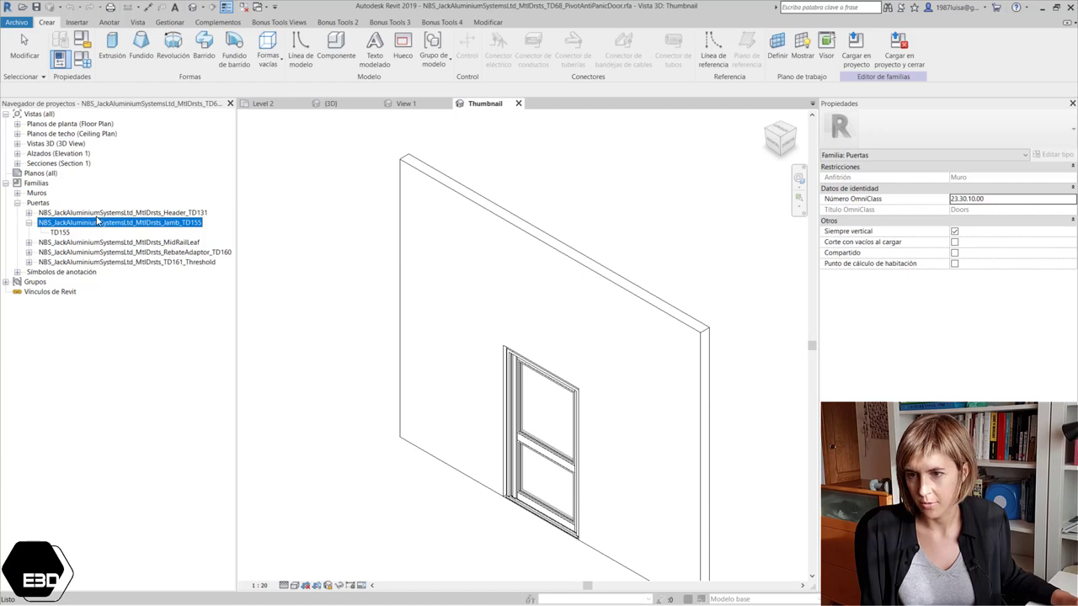
right_click(97, 221)
left_click(121, 266)
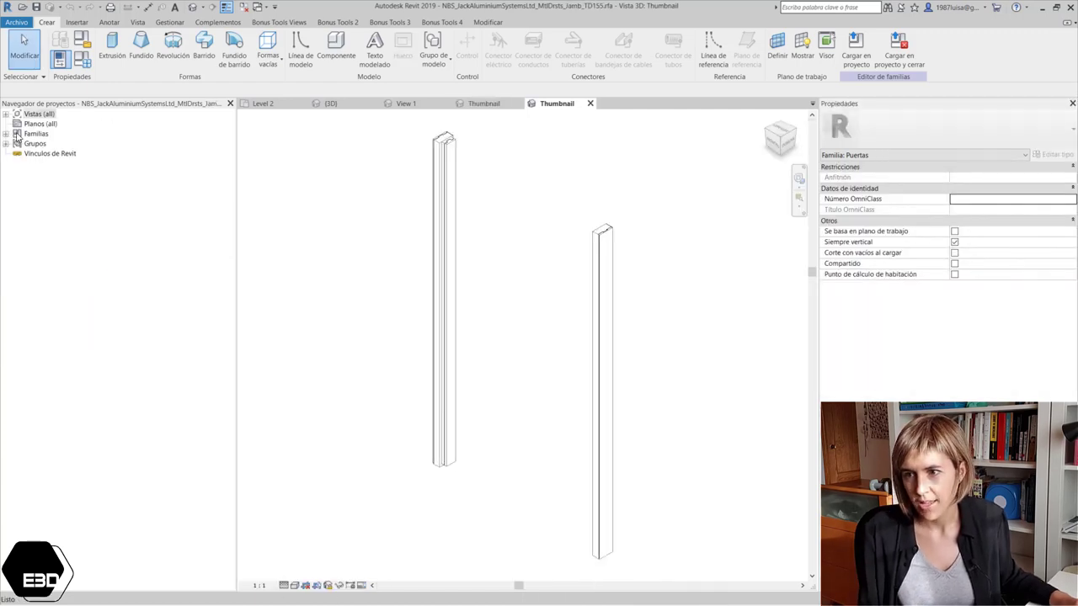
- Expand the jamb family's Familias and Símbolos de anotación, then switch back to the TD68 door family
left_click(6, 135)
left_click(18, 144)
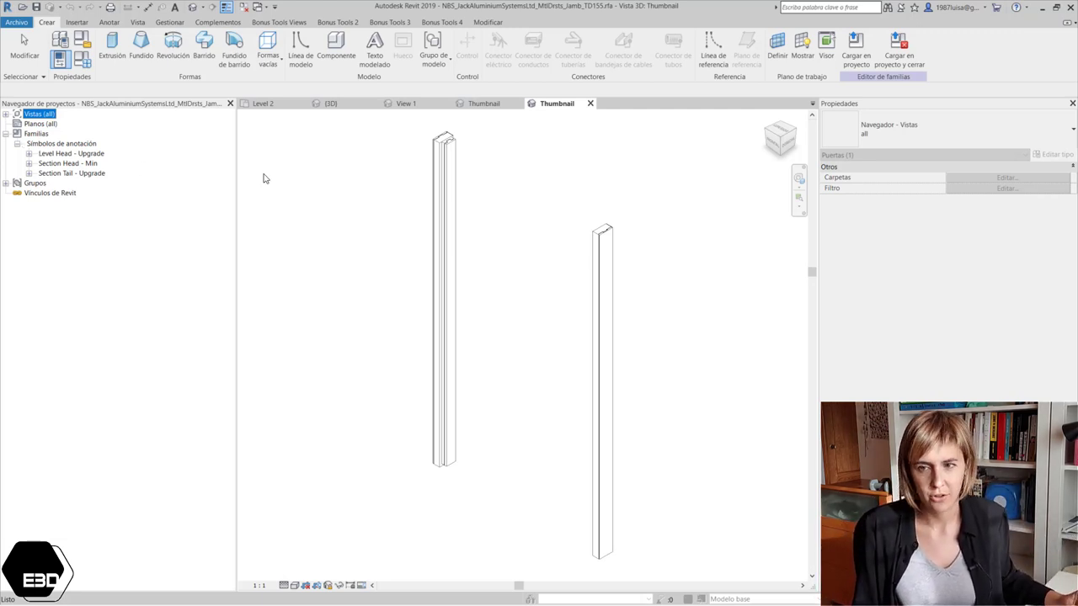
left_click(258, 9)
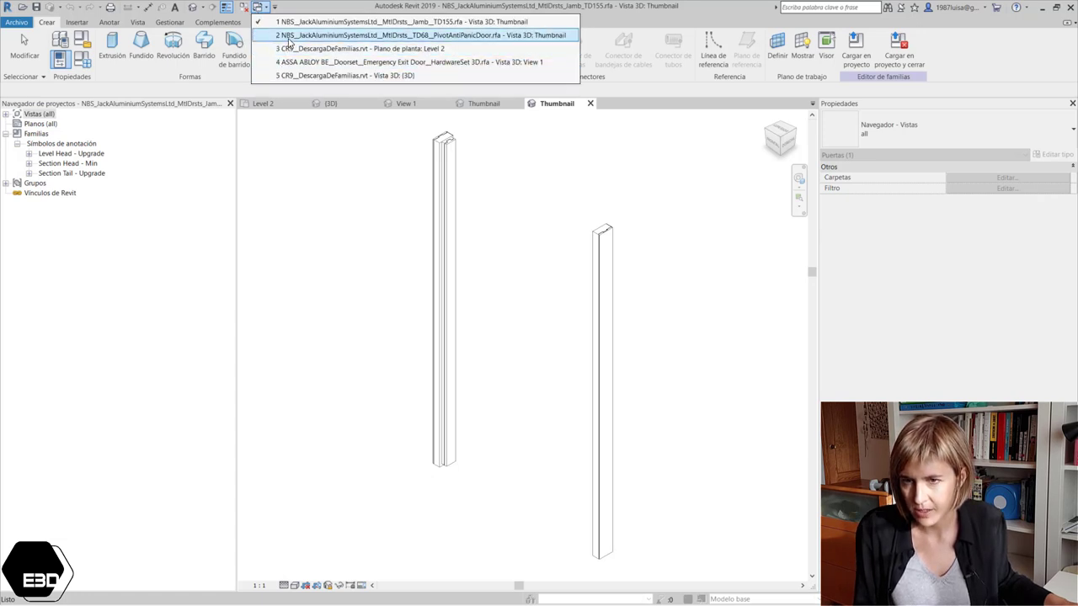
left_click(289, 36)
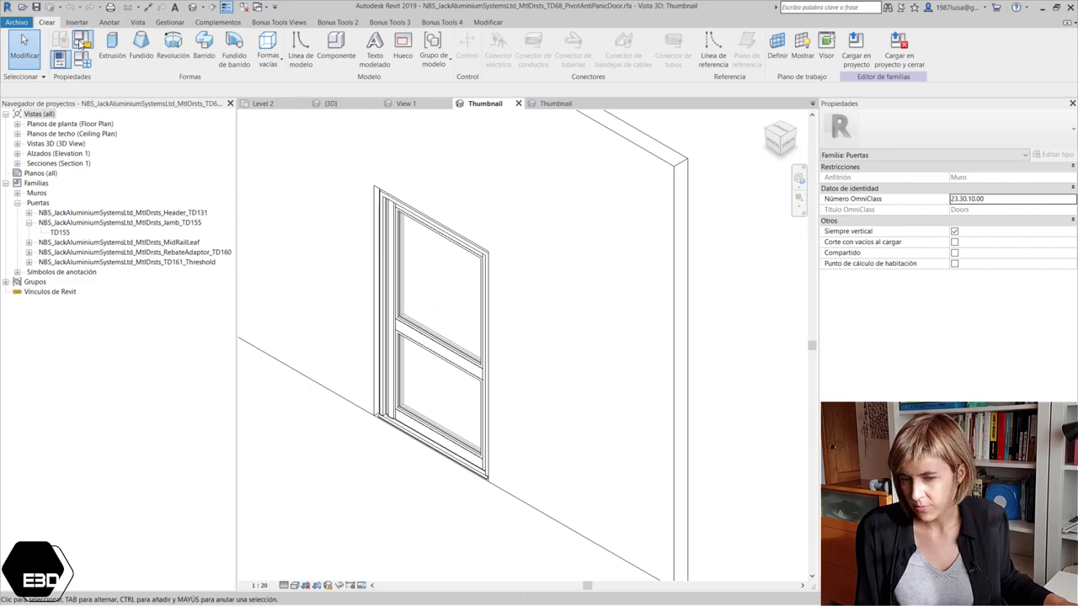
- Scroll the TD68 door's Tipos de familia parameters, including the 2000 x 2180 opening, then close them
left_click(59, 58)
scroll(543, 252, "up", 1)
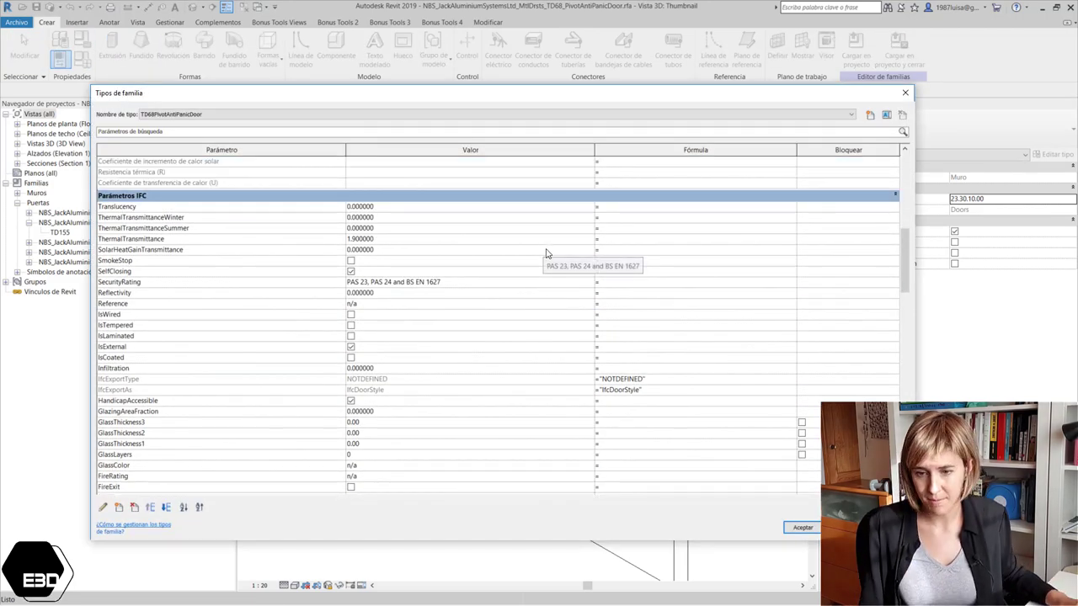
scroll(543, 251, "down", 5)
scroll(545, 253, "down", 5)
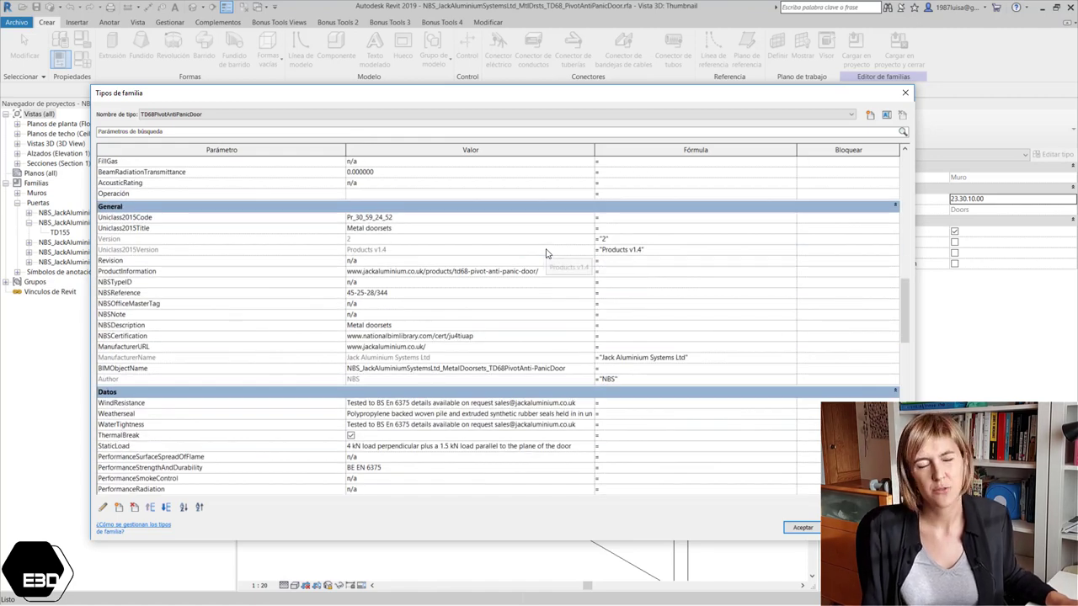
scroll(513, 268, "down", 5)
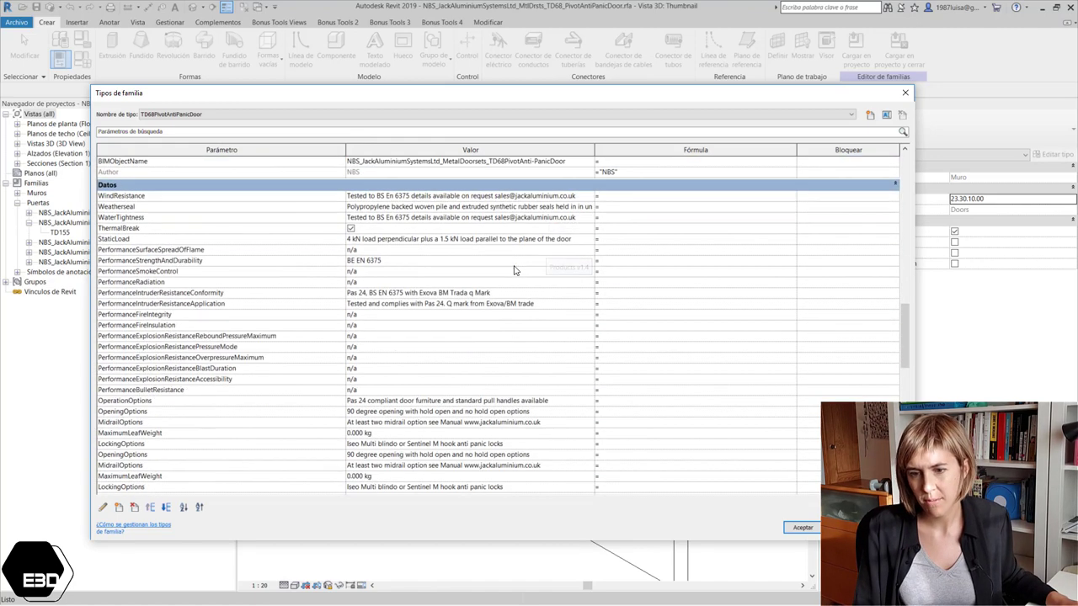
scroll(515, 269, "down", 5)
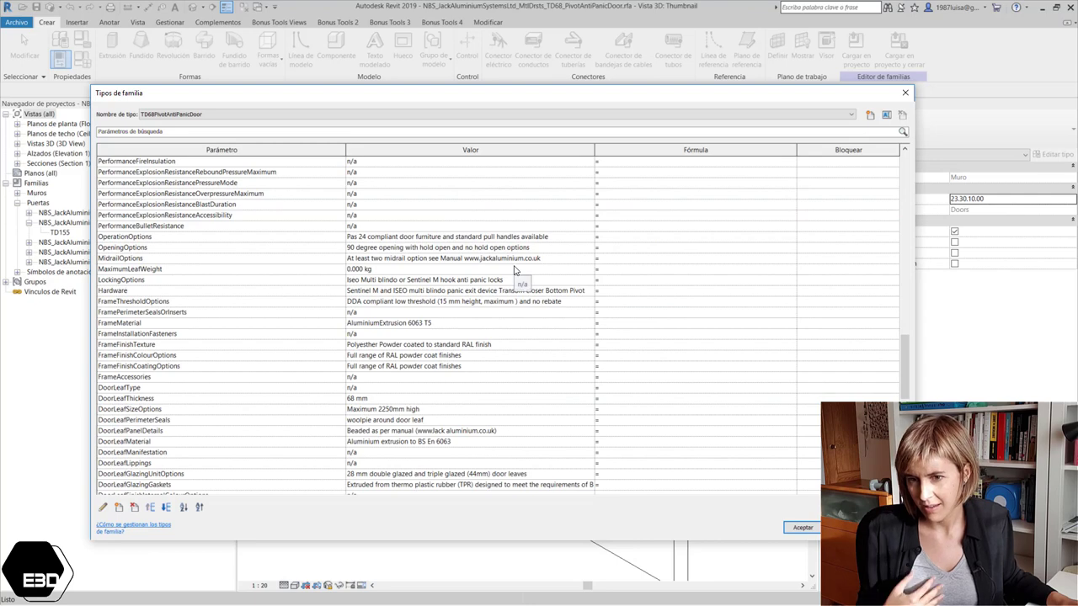
scroll(515, 269, "down", 3)
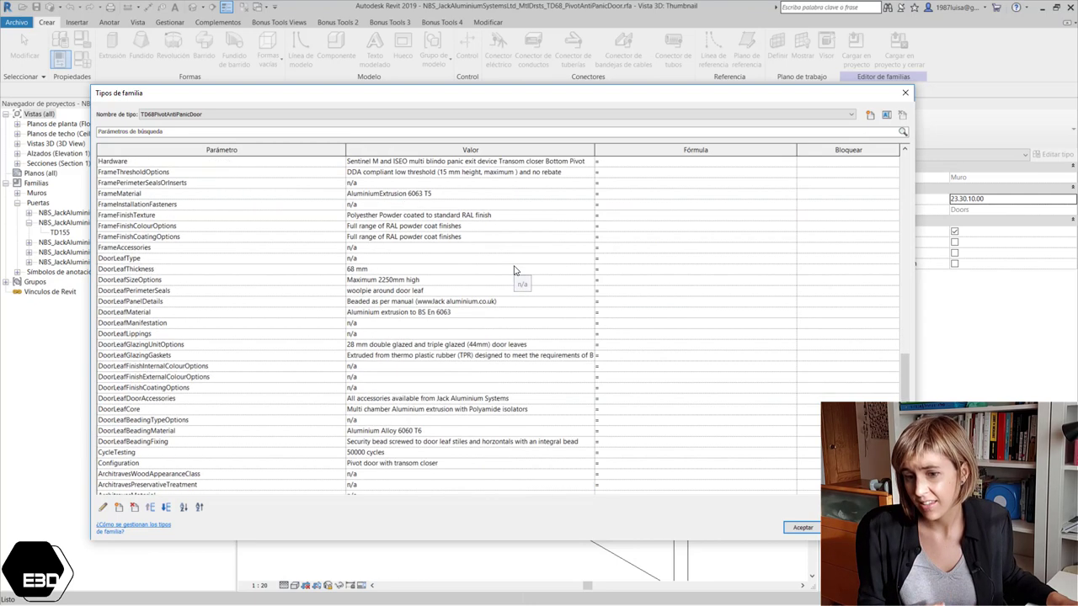
scroll(516, 269, "down", 3)
scroll(516, 269, "up", 1)
scroll(515, 269, "up", 3)
scroll(515, 270, "up", 4)
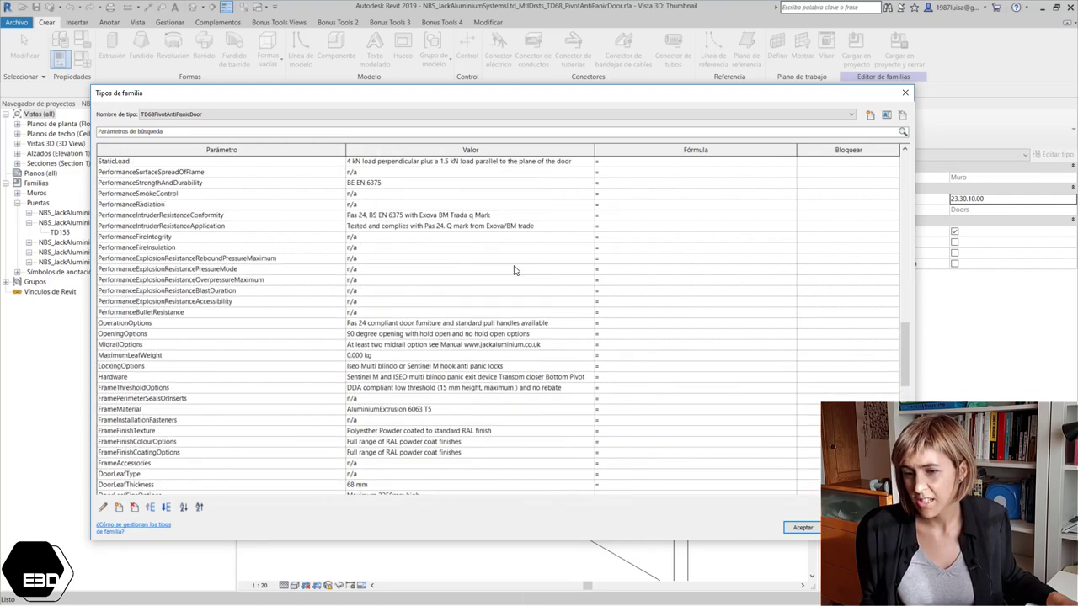
scroll(515, 270, "down", 1)
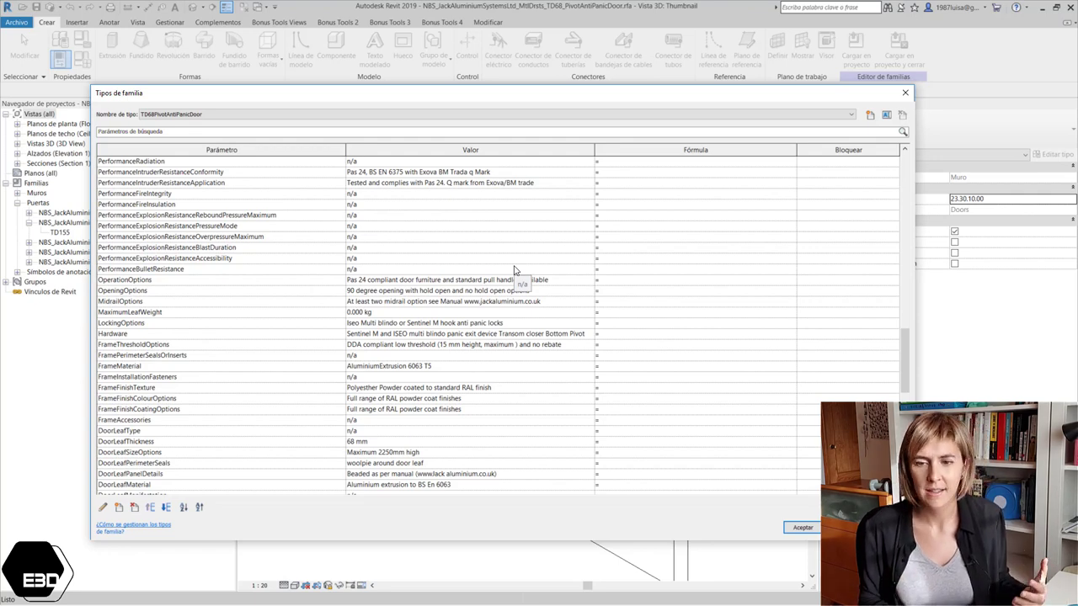
scroll(507, 262, "down", 2)
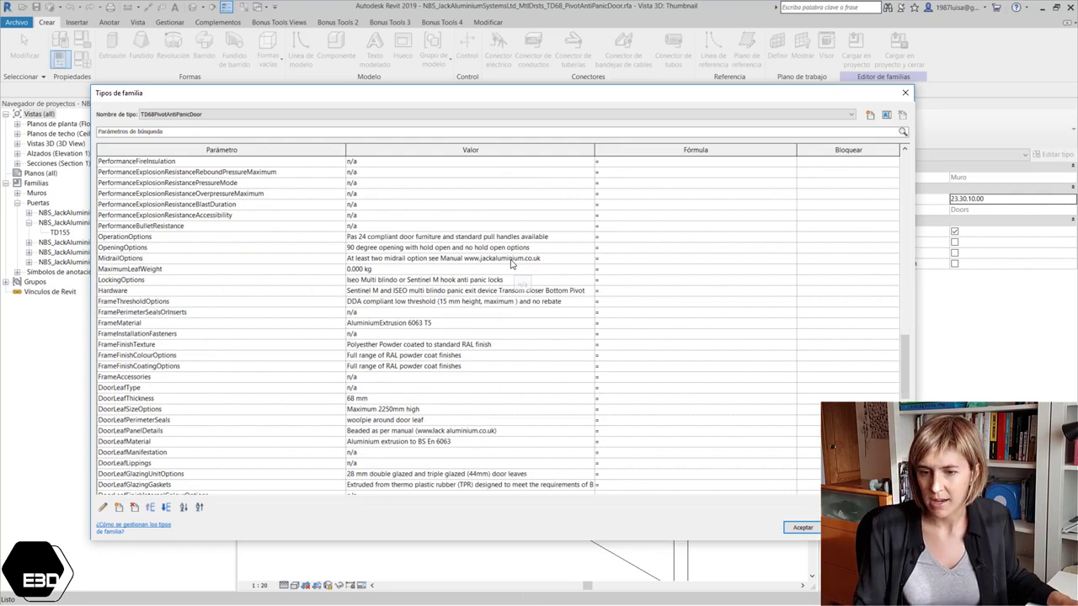
scroll(510, 262, "down", 2)
scroll(511, 265, "down", 1)
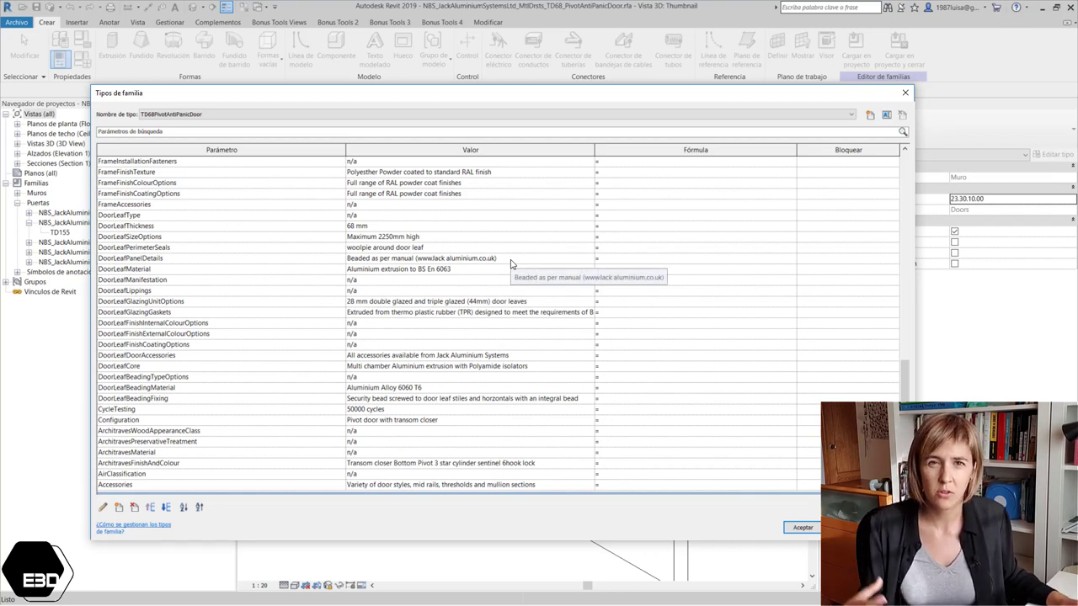
scroll(510, 264, "down", 2)
scroll(511, 265, "down", 2)
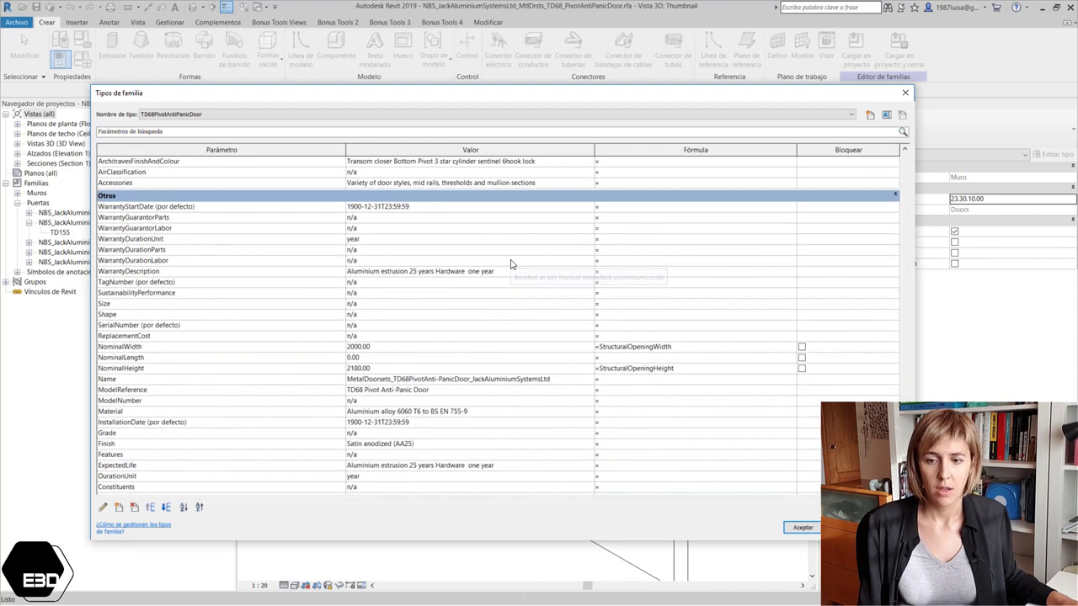
scroll(509, 269, "down", 2)
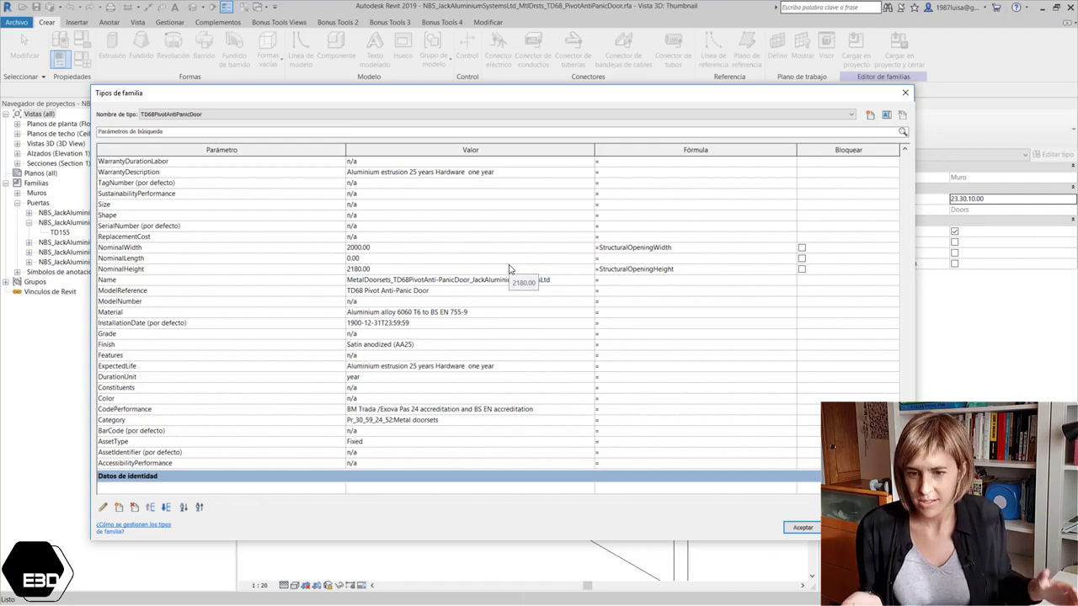
scroll(509, 267, "up", 3)
scroll(510, 269, "up", 3)
scroll(510, 269, "up", 3)
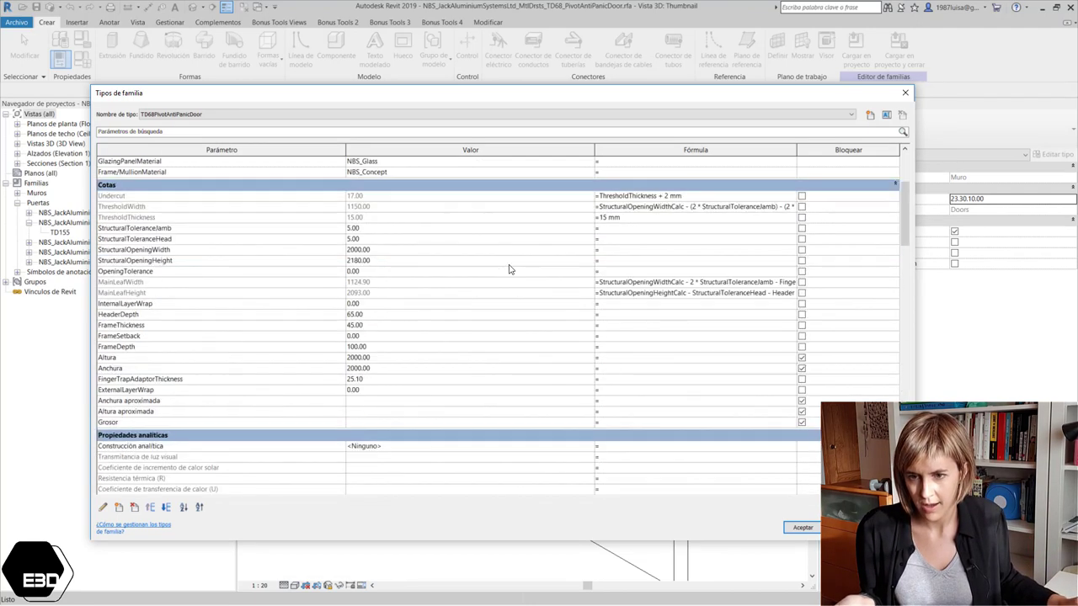
scroll(510, 269, "up", 3)
key("Escape")
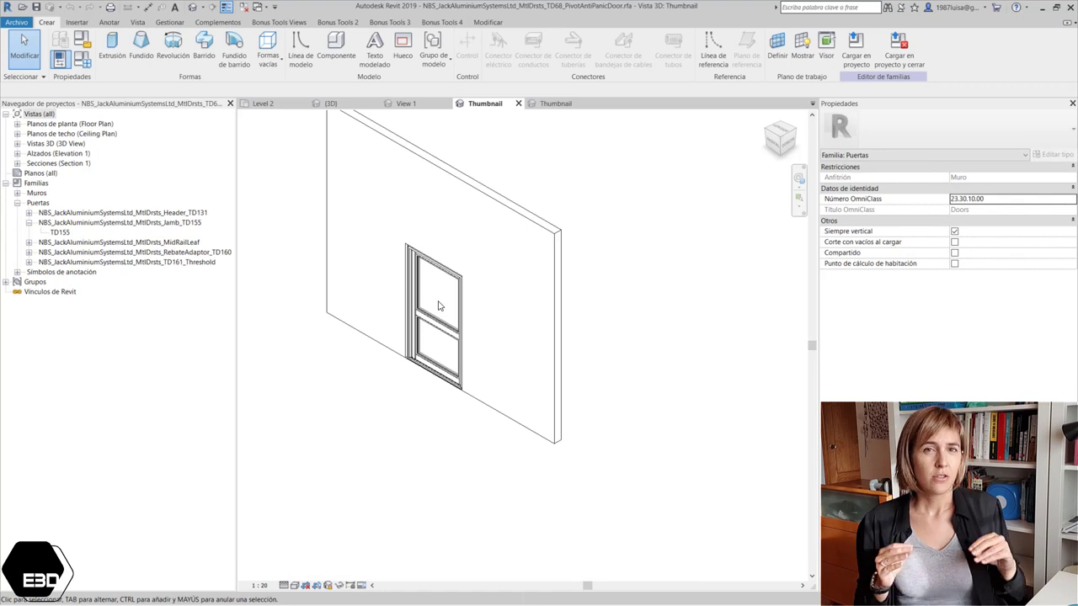
- From the Level 2 plan, open the fire escape push bar door handle family for editing
left_click(257, 7)
left_click(294, 48)
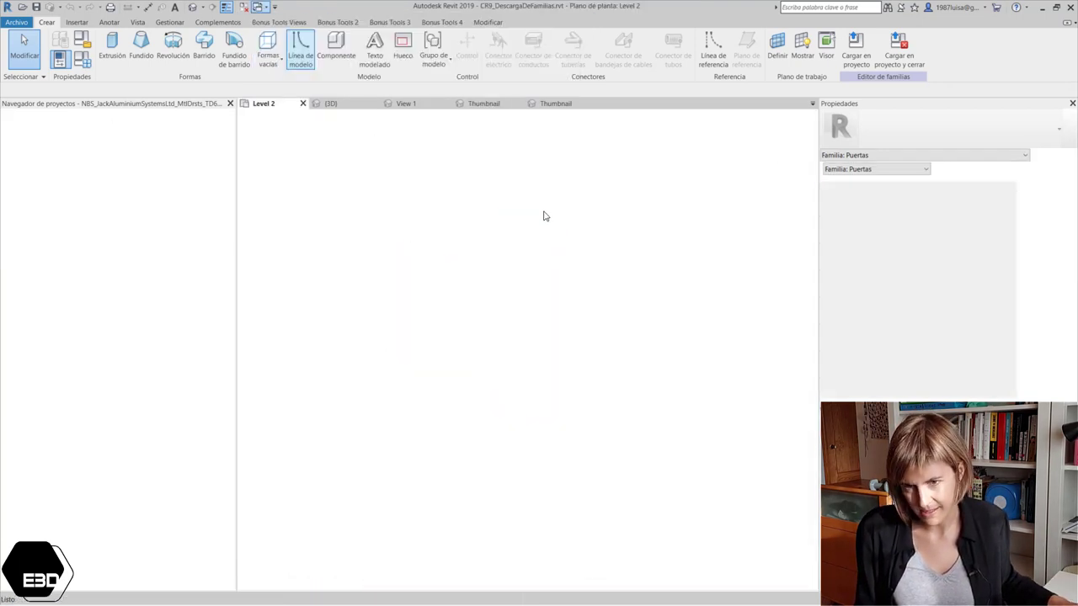
scroll(640, 195, "up", 3)
scroll(636, 202, "up", 3)
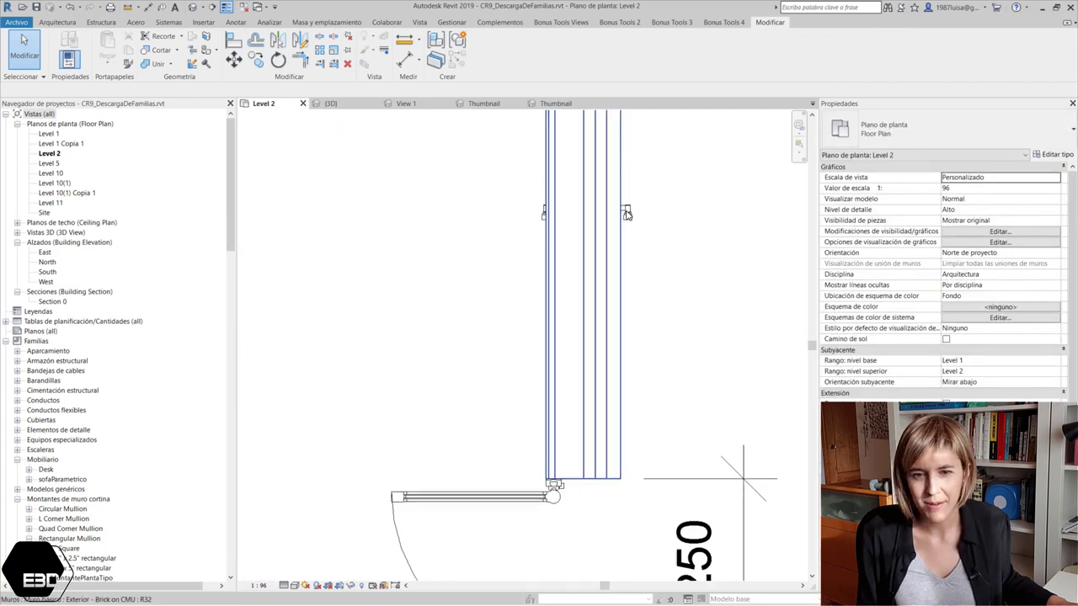
left_click(632, 214)
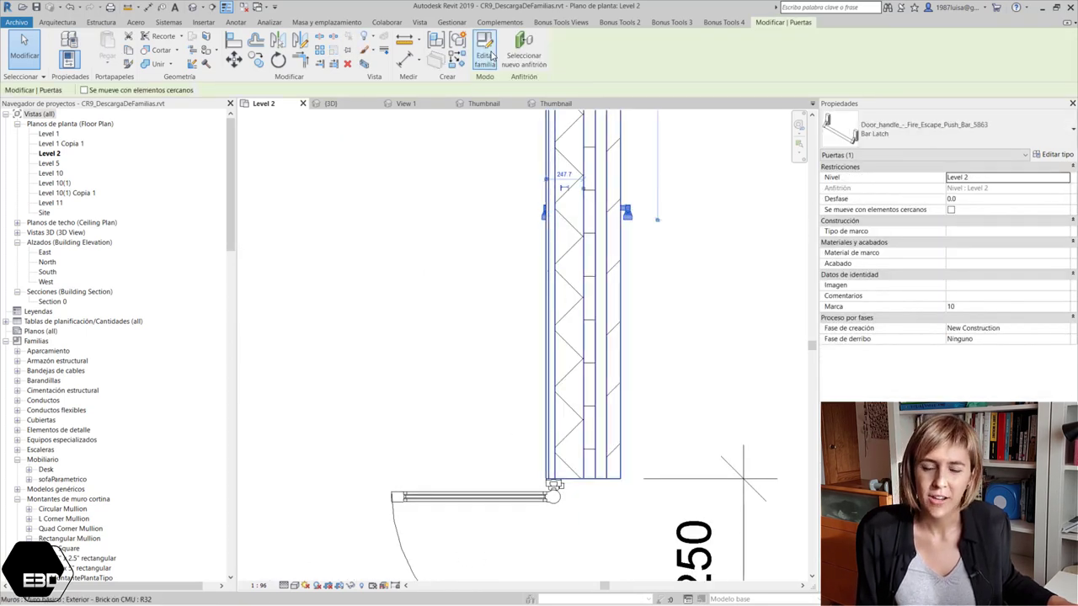
scroll(712, 283, "down", 5)
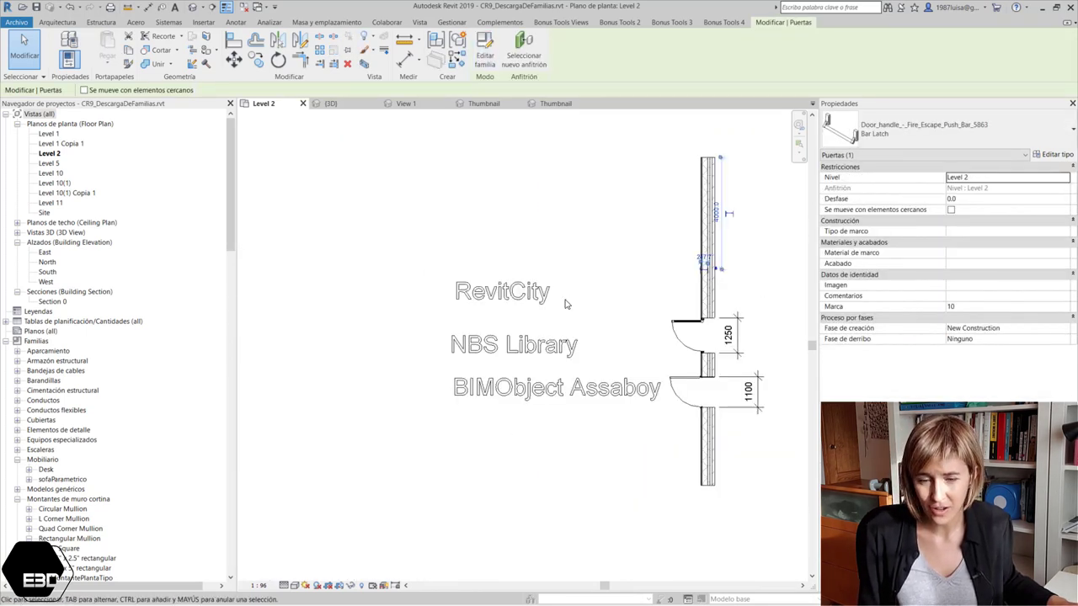
scroll(564, 302, "up", 2)
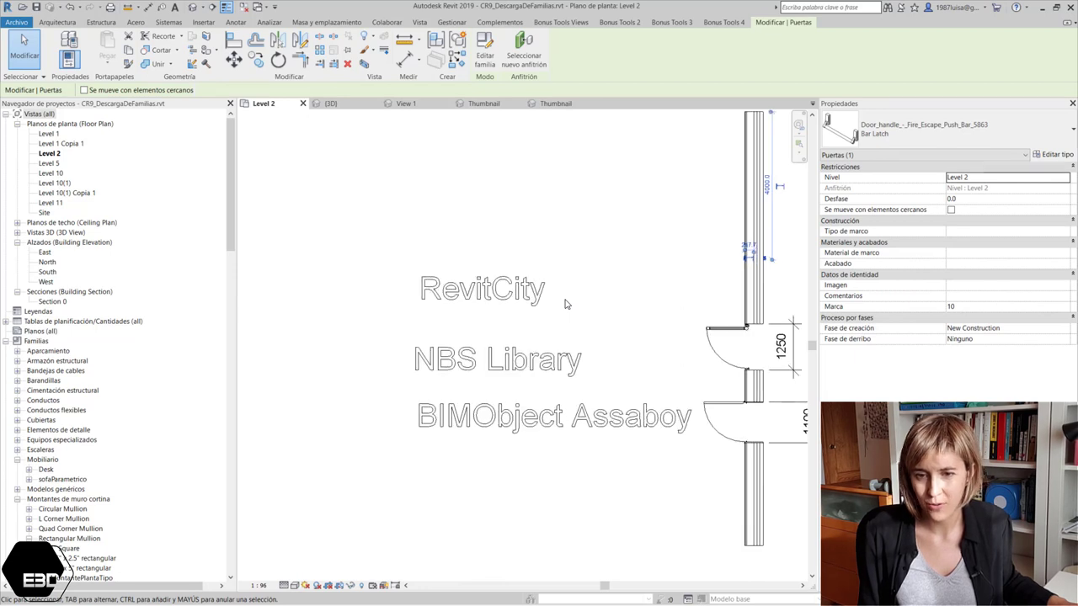
left_click(484, 54)
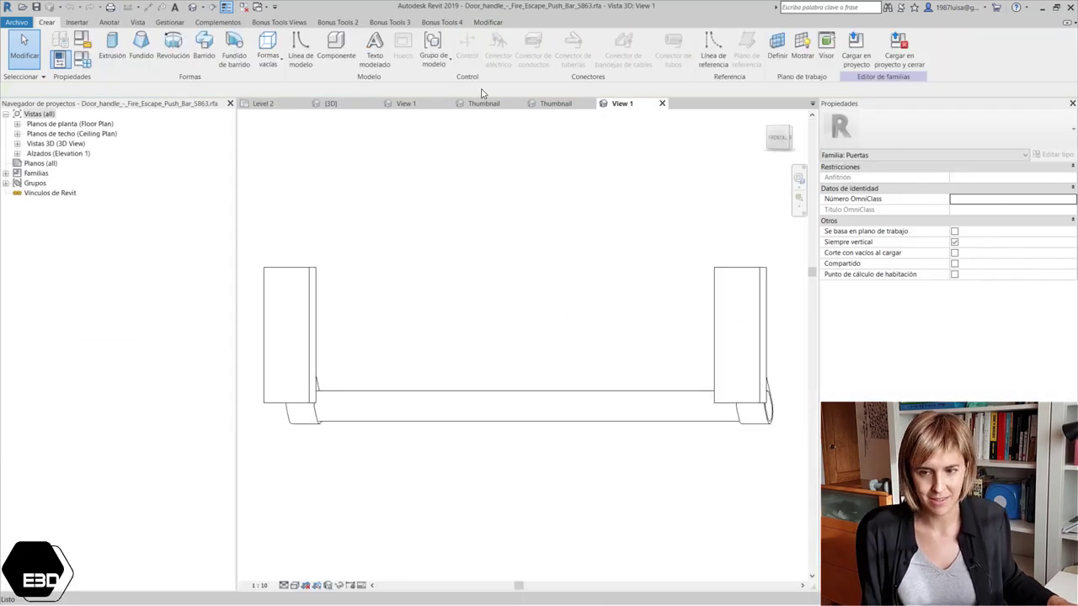
- Orbit the push bar, check its Bar Latch type parameters, then view it from FRONTAL
scroll(532, 334, "down", 4)
mouse_move(567, 324)
middle_mouse_down("shift")
mouse_move(493, 191)
mouse_move(356, 144)
mouse_move(312, 240)
mouse_move(469, 476)
mouse_move(623, 470)
mouse_move(618, 462)
middle_mouse_up("shift")
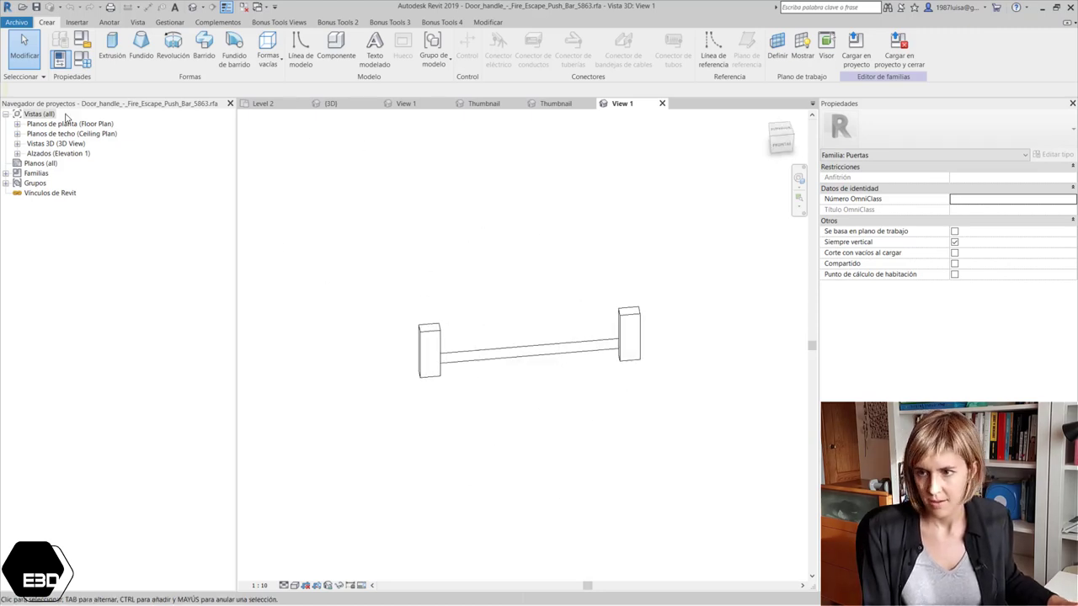
left_click(6, 173)
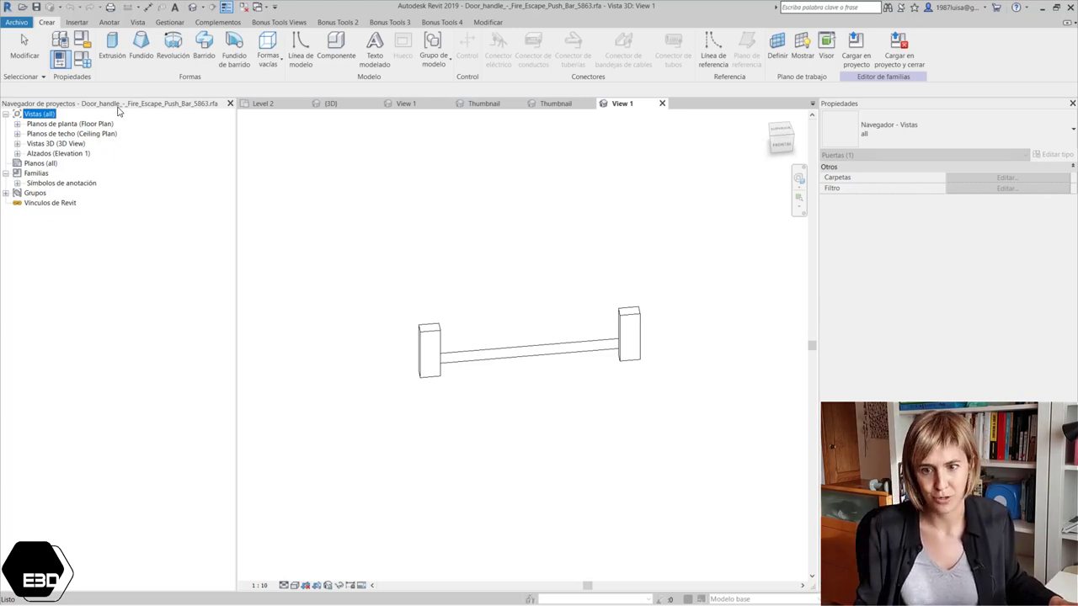
left_click(82, 65)
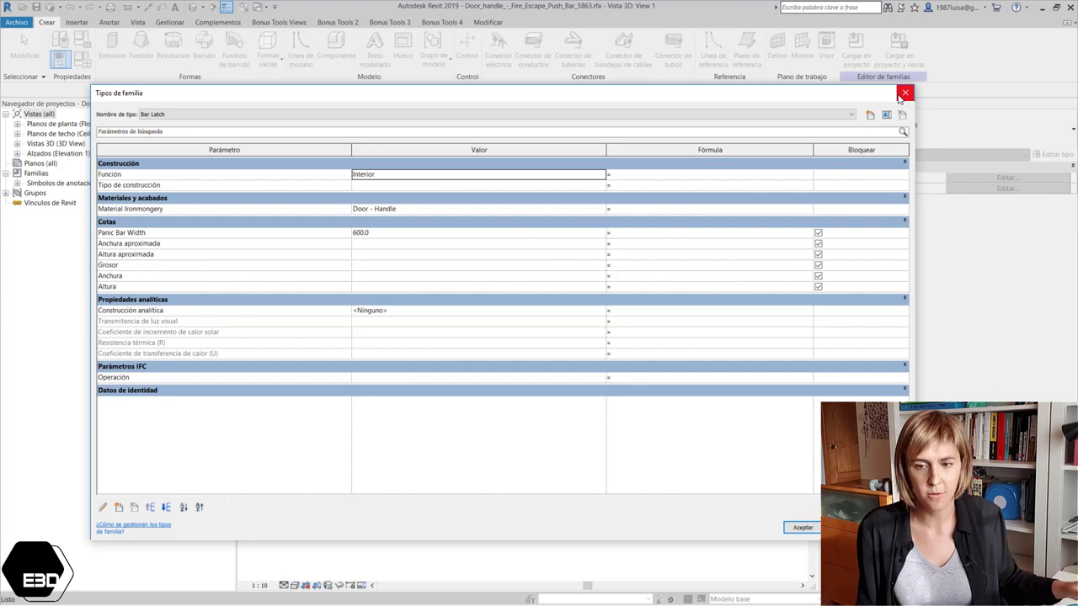
left_click(905, 94)
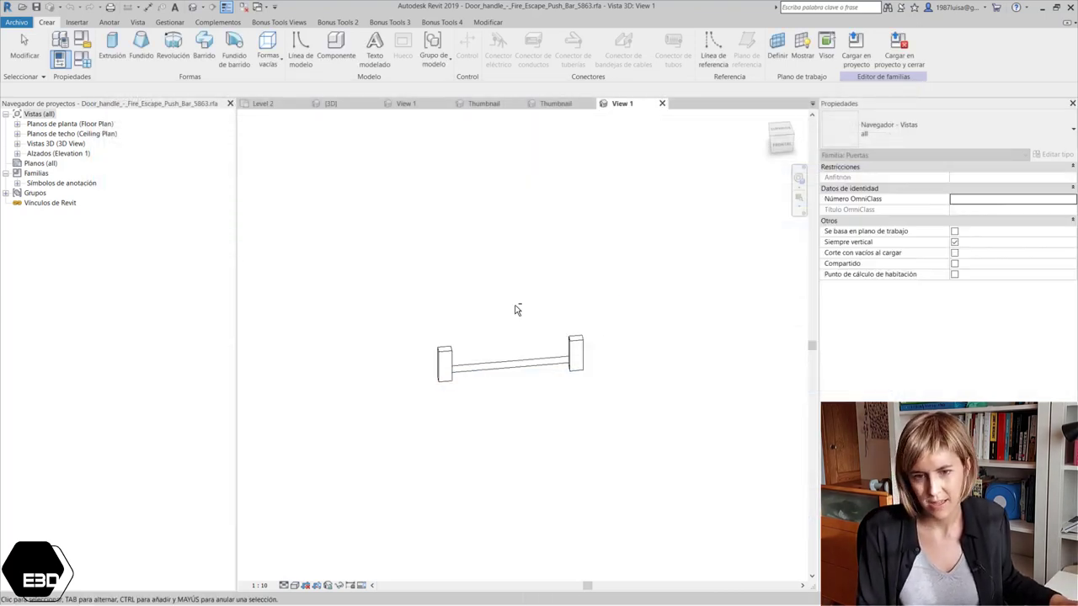
left_click(779, 146)
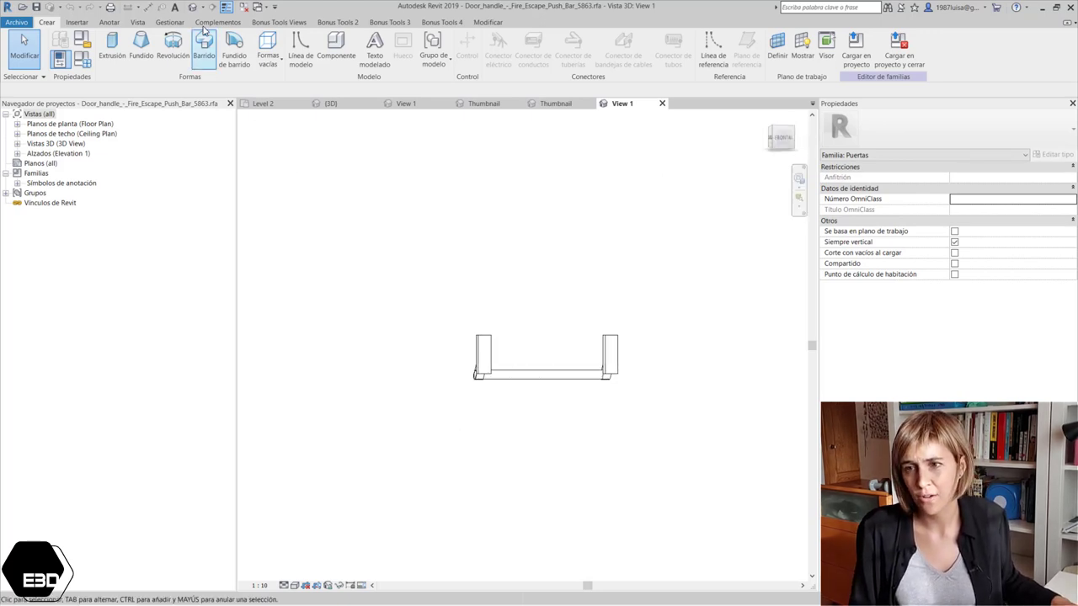
left_click(263, 9)
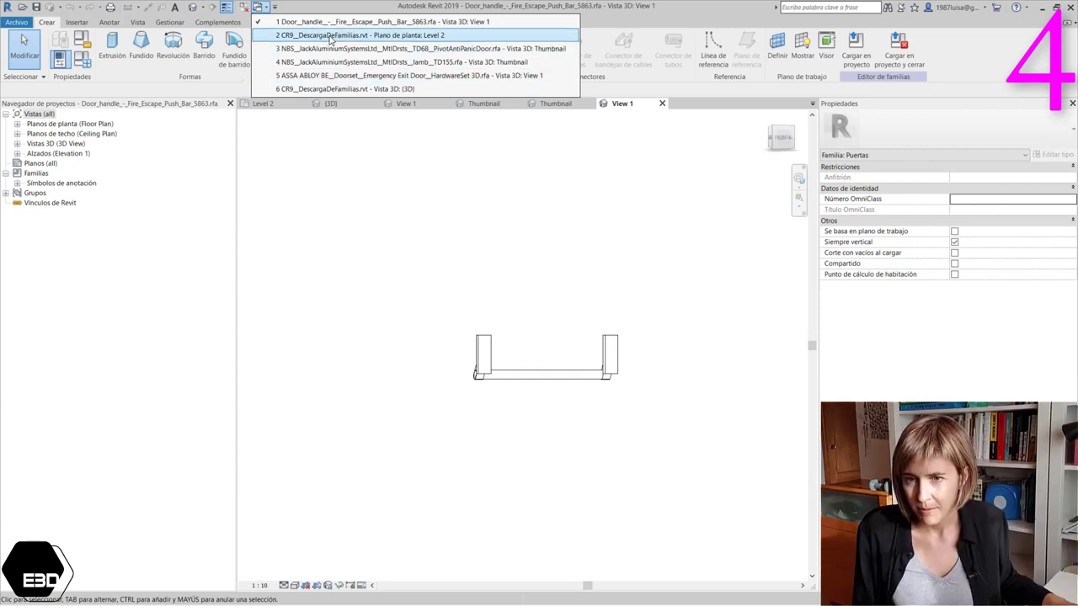
left_click(383, 37)
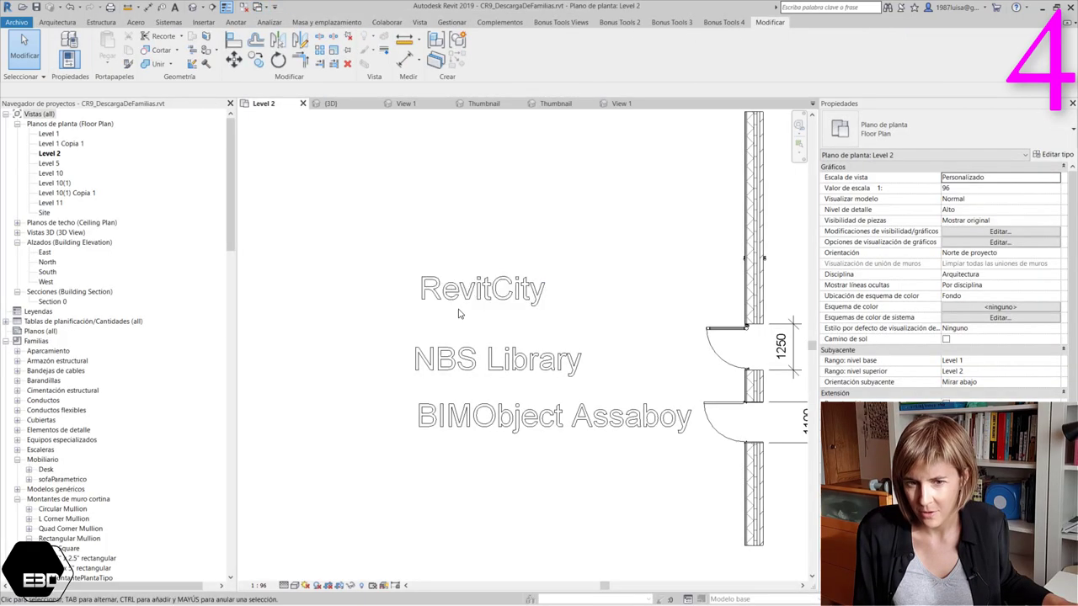
scroll(431, 329, "down", 2)
scroll(527, 401, "up", 2)
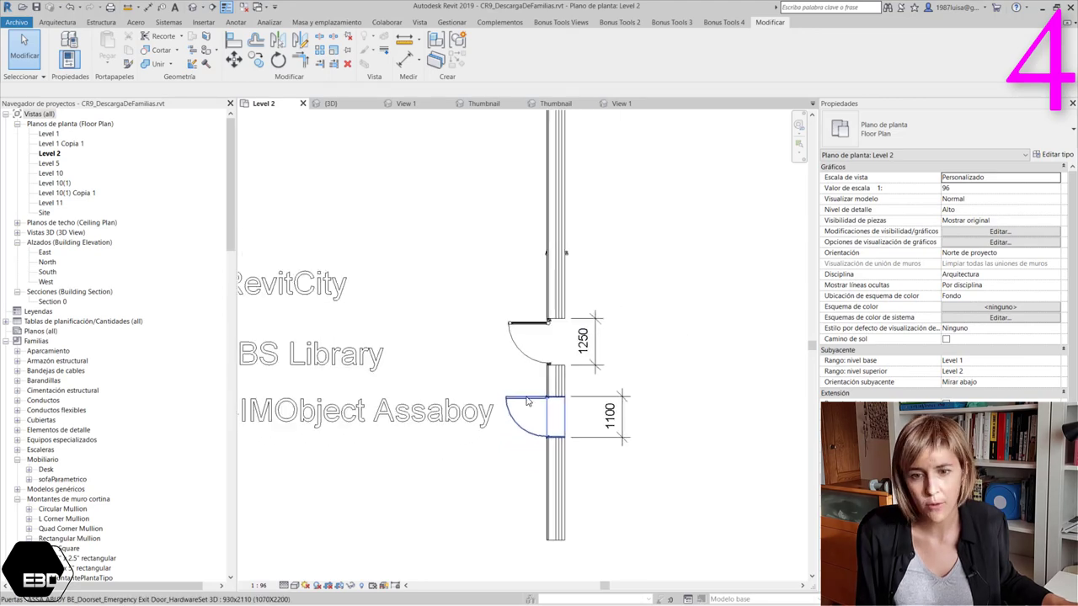
scroll(527, 401, "up", 1)
scroll(538, 362, "up", 1)
scroll(547, 328, "up", 2)
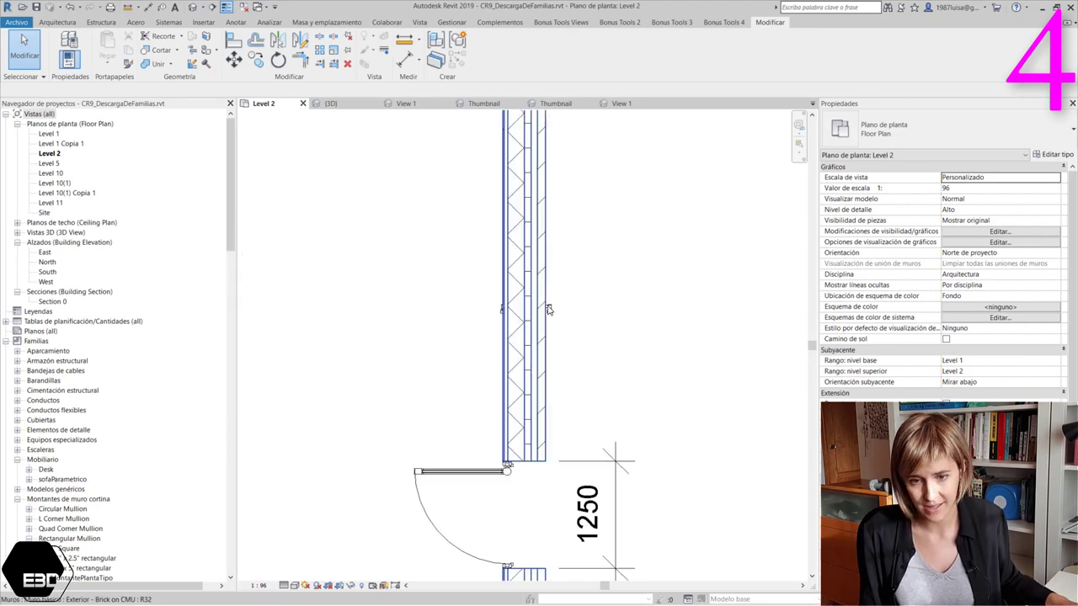
scroll(640, 224, "down", 2)
scroll(512, 547, "up", 2)
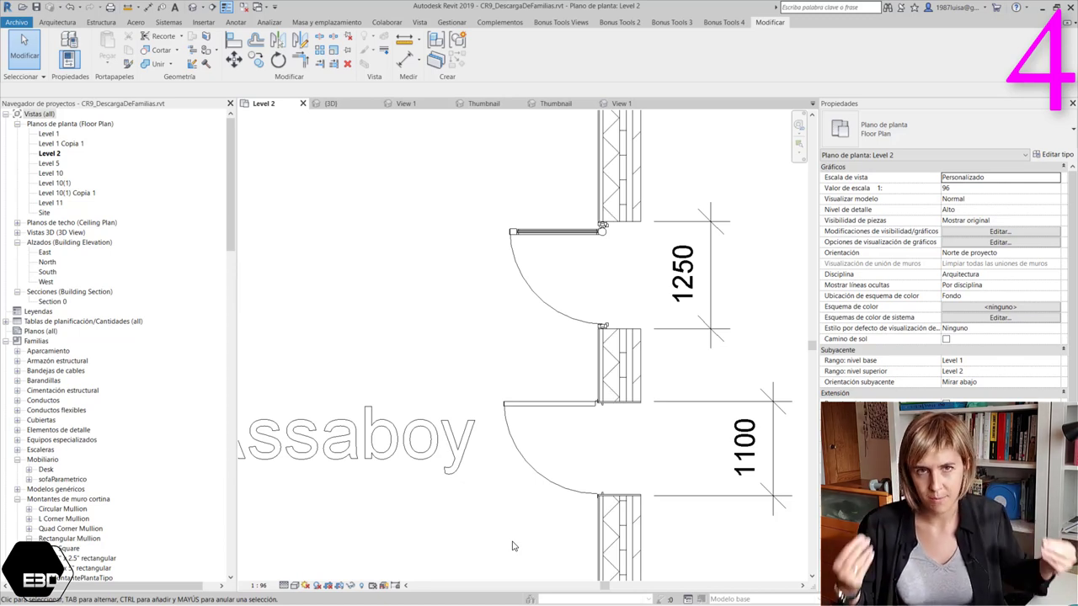
left_click(294, 585)
left_click(283, 586)
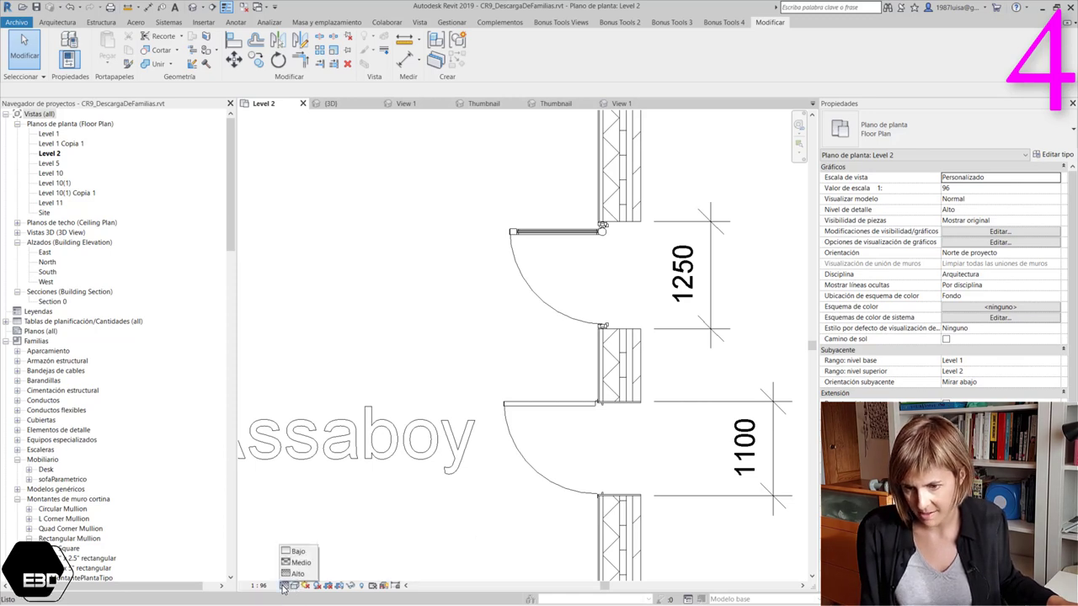
left_click(295, 575)
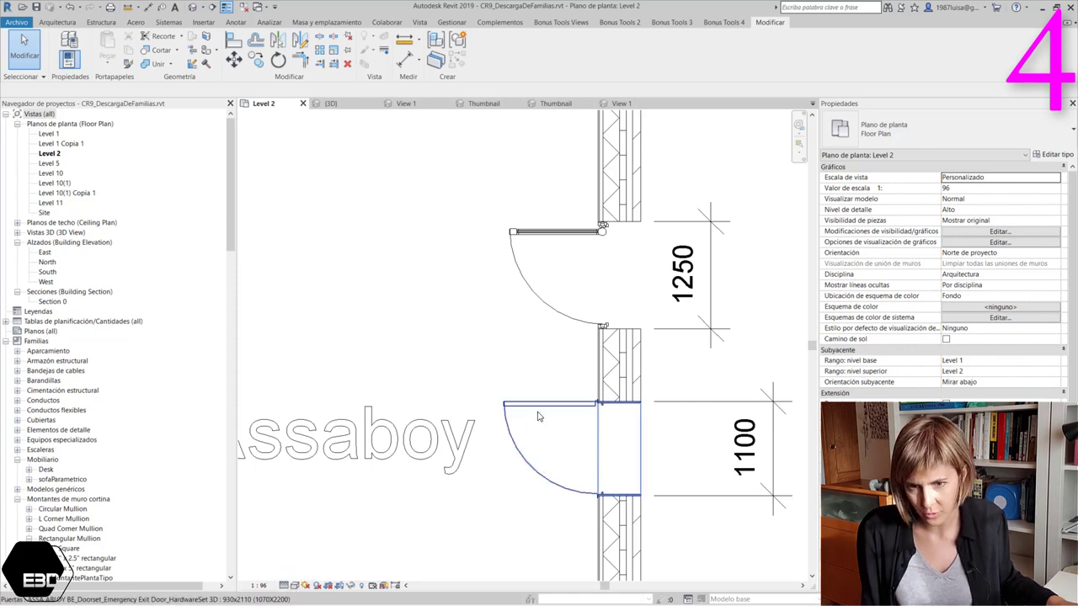
scroll(539, 412, "up", 2)
scroll(538, 413, "up", 2)
scroll(590, 282, "down", 2)
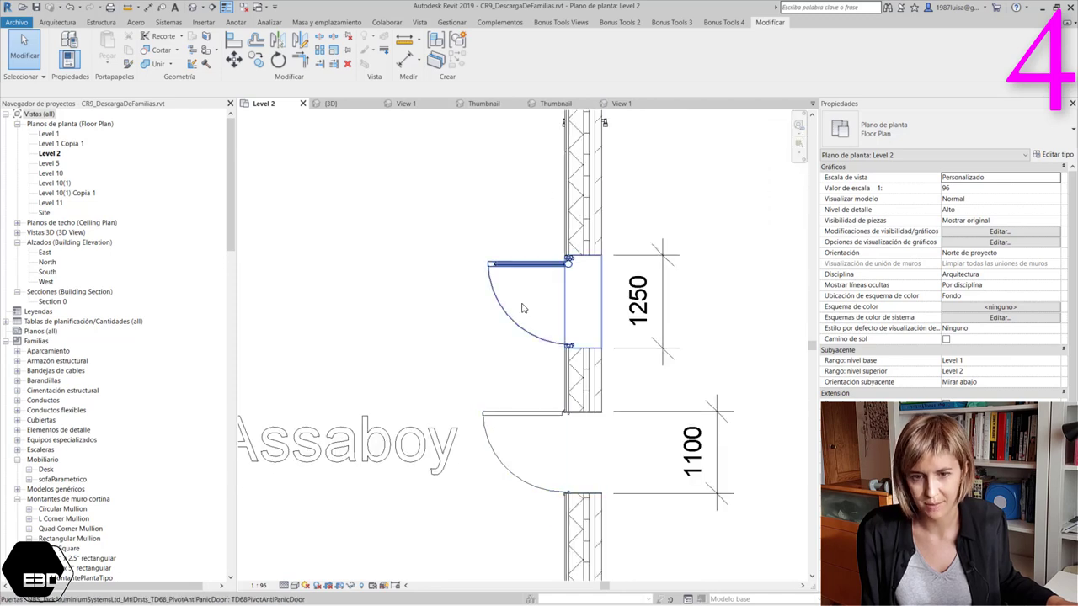
scroll(515, 258, "up", 1)
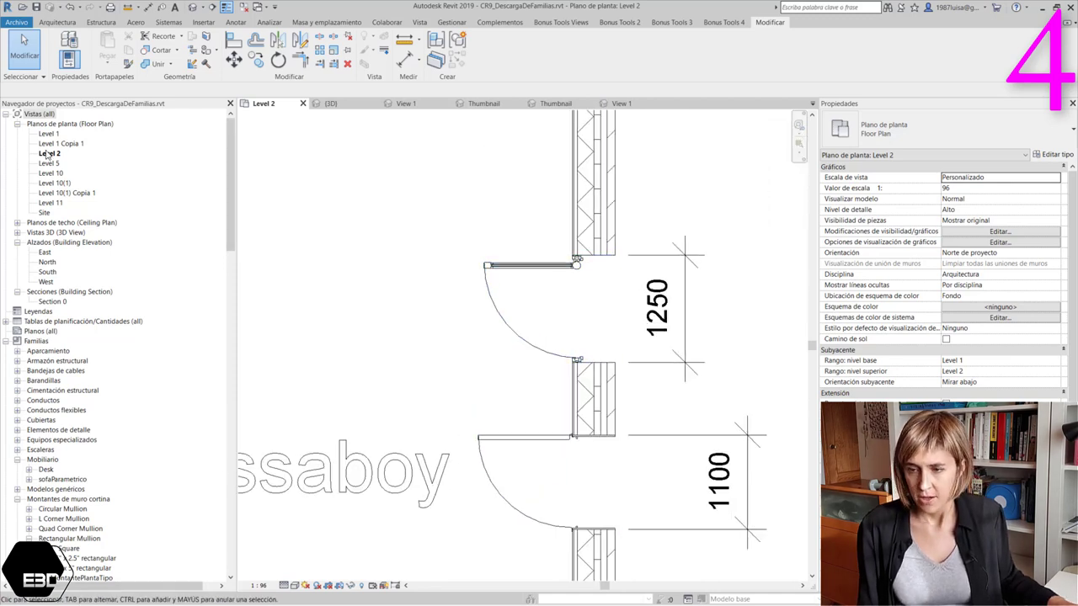
left_click(192, 8)
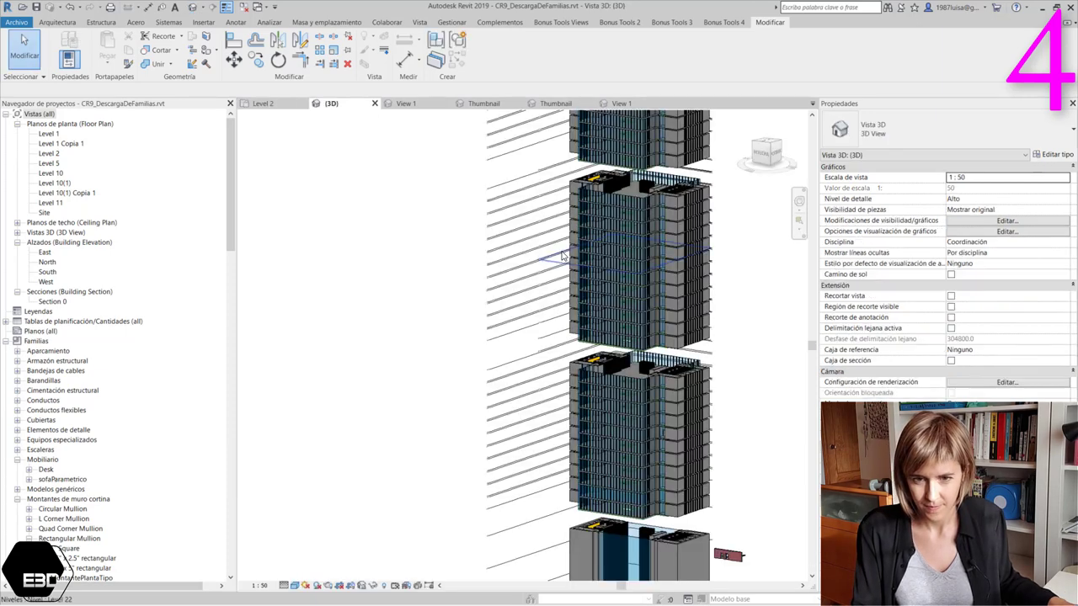
scroll(519, 325, "down", 3)
scroll(522, 320, "up", 3)
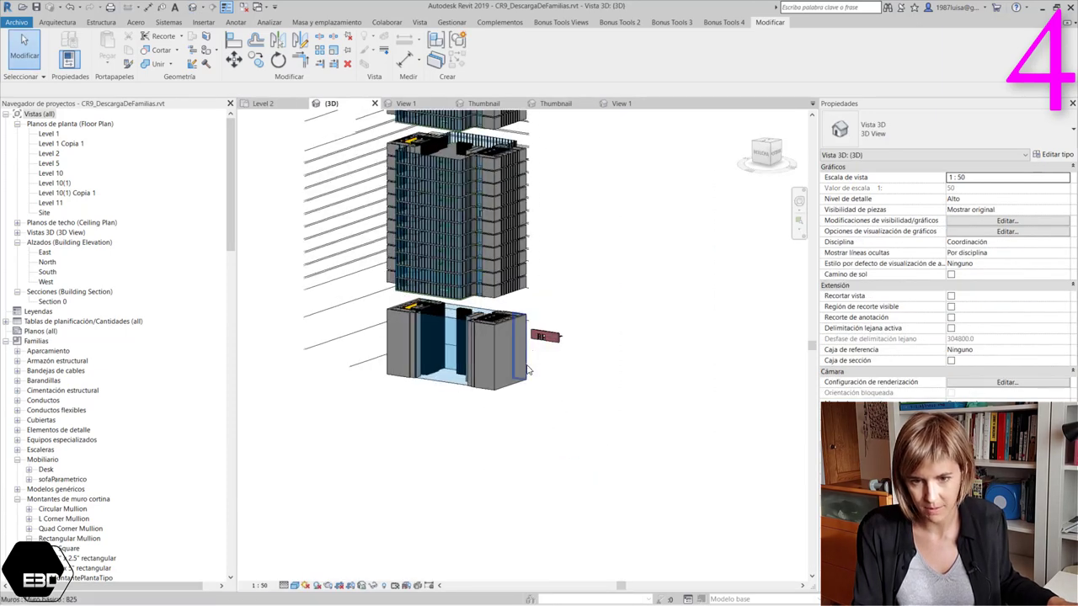
scroll(525, 316, "up", 1)
scroll(526, 316, "up", 1)
scroll(561, 345, "up", 1)
scroll(570, 361, "up", 2)
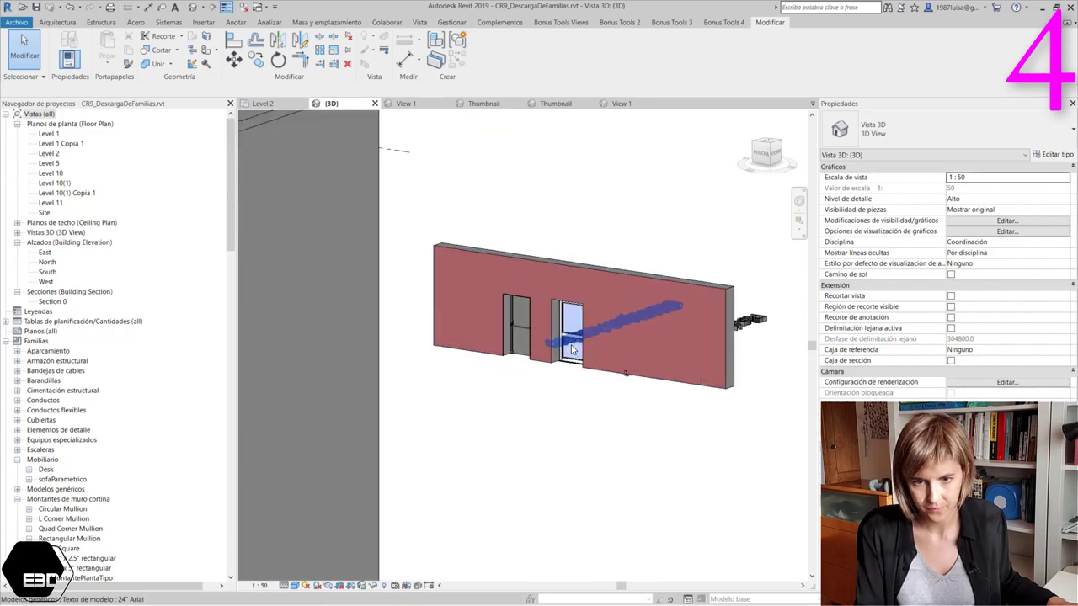
scroll(548, 327, "up", 2)
mouse_move(548, 326)
middle_mouse_down("shift")
mouse_move(523, 419)
mouse_move(538, 425)
middle_mouse_up("shift")
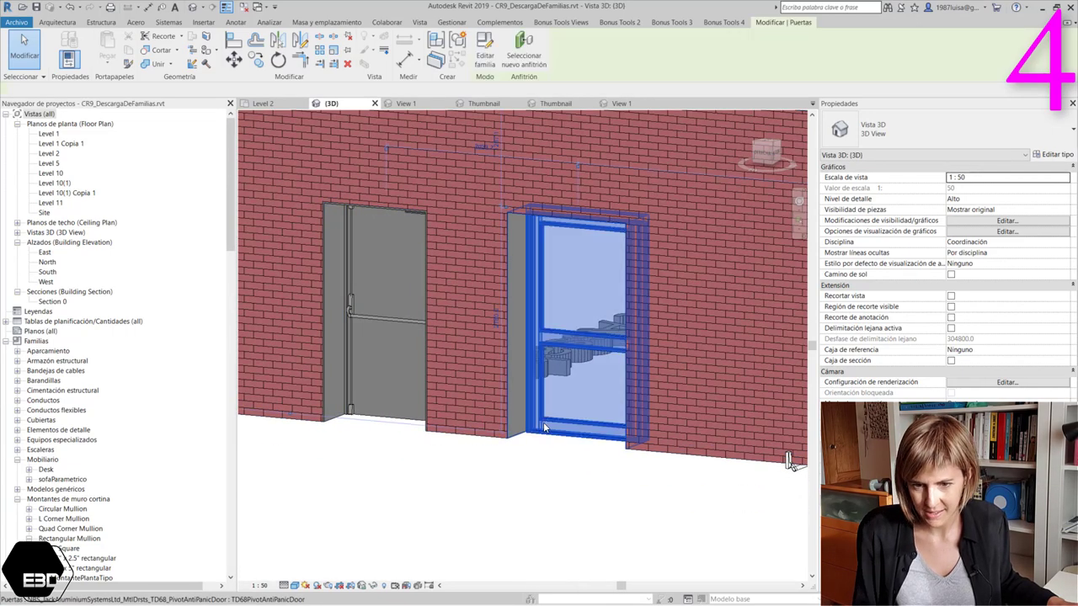
left_click(544, 428)
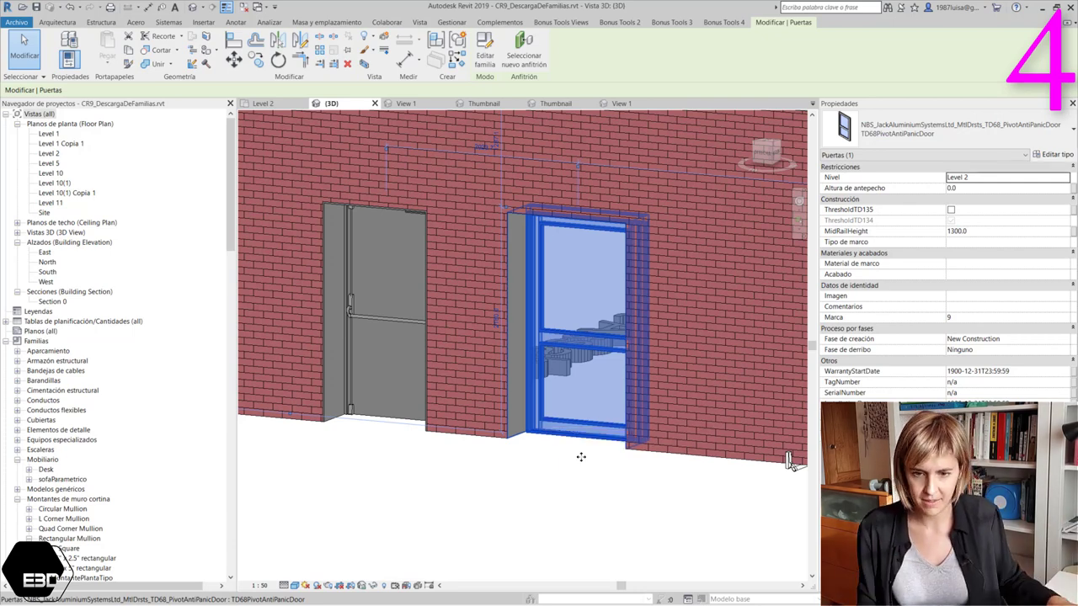
left_click(601, 542)
scroll(553, 362, "down", 1)
scroll(411, 303, "up", 3)
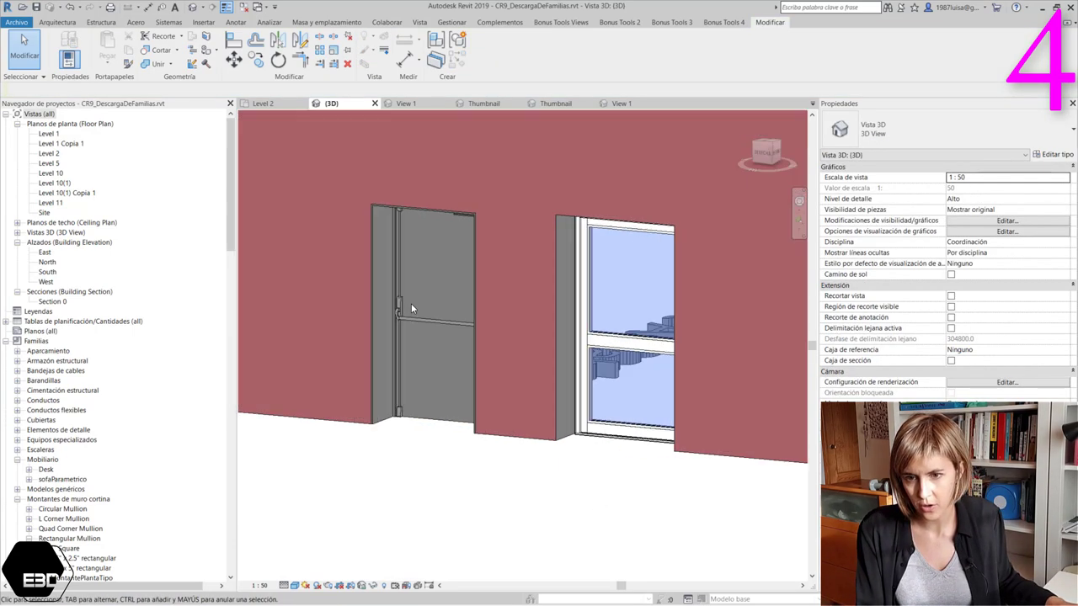
scroll(401, 319, "up", 1)
scroll(401, 320, "down", 2)
left_click(383, 383)
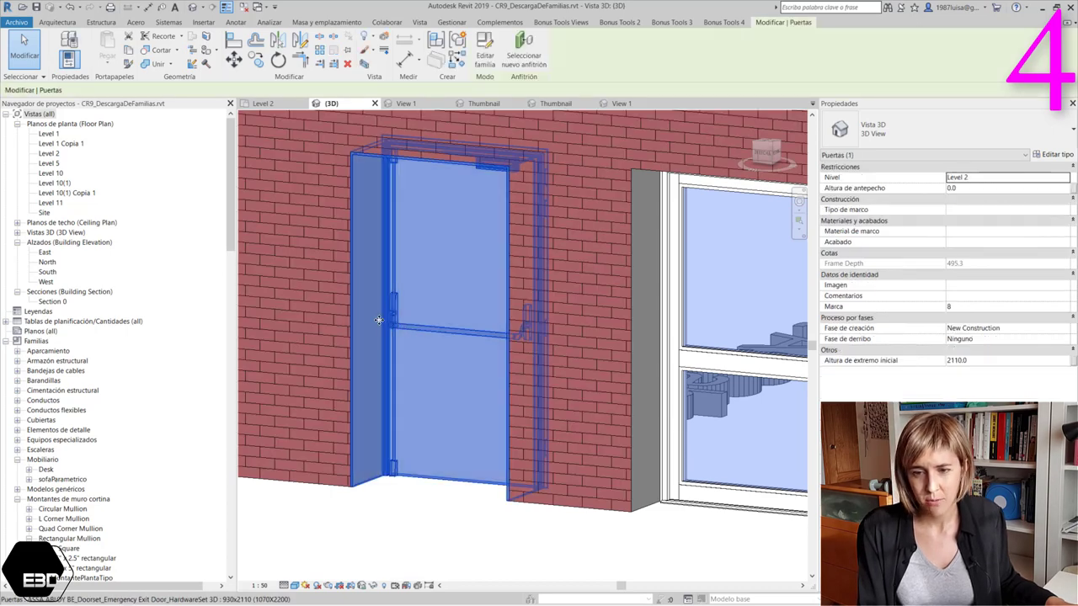
scroll(302, 318, "up", 1)
mouse_move(302, 319)
middle_mouse_down("shift")
mouse_move(393, 443)
mouse_move(483, 435)
mouse_move(429, 432)
mouse_move(375, 286)
middle_mouse_up("shift")
key("Escape")
scroll(375, 286, "down", 1)
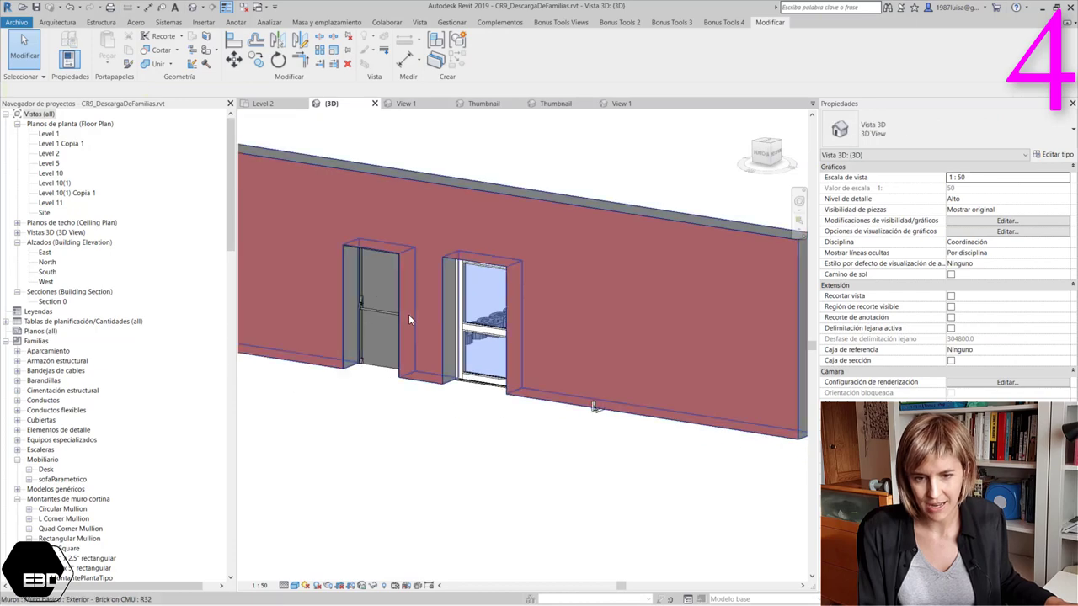
mouse_move(408, 320)
middle_mouse_down("shift")
mouse_move(661, 446)
mouse_move(497, 453)
mouse_move(272, 429)
middle_mouse_up("shift")
left_click(662, 446)
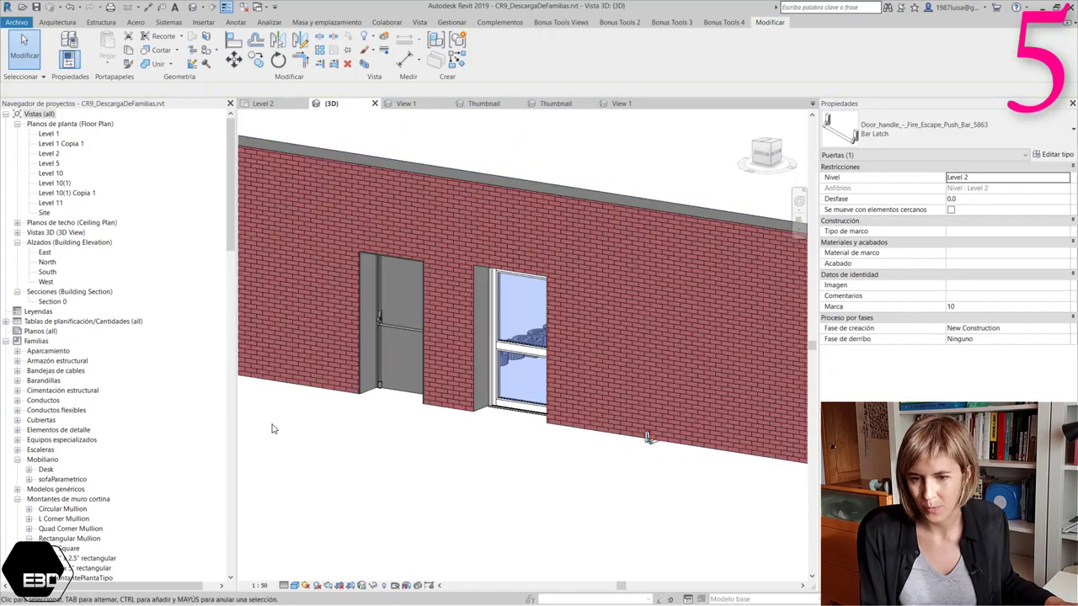
- Open the Level 2 floor plan and set its detail level to Bajo (Coarse)
left_click(272, 429)
left_click(284, 585)
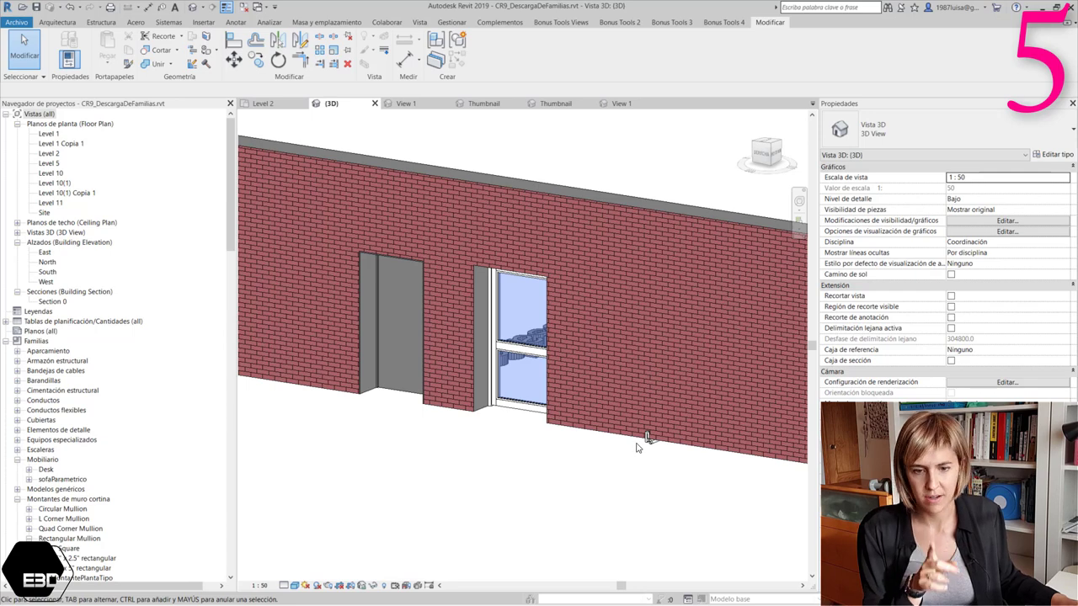
left_click(647, 438)
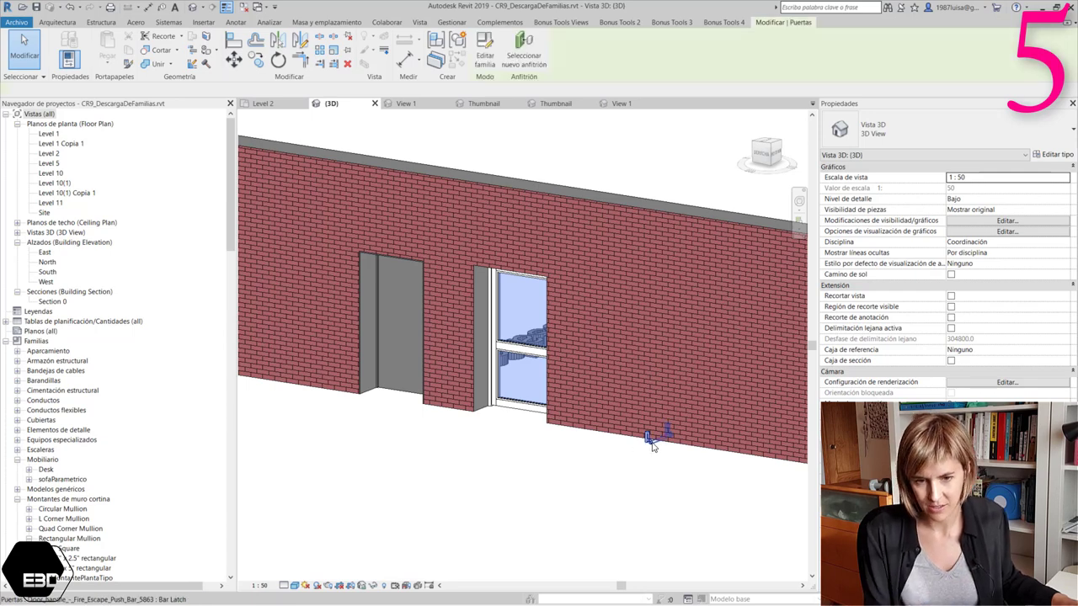
double_click(49, 153)
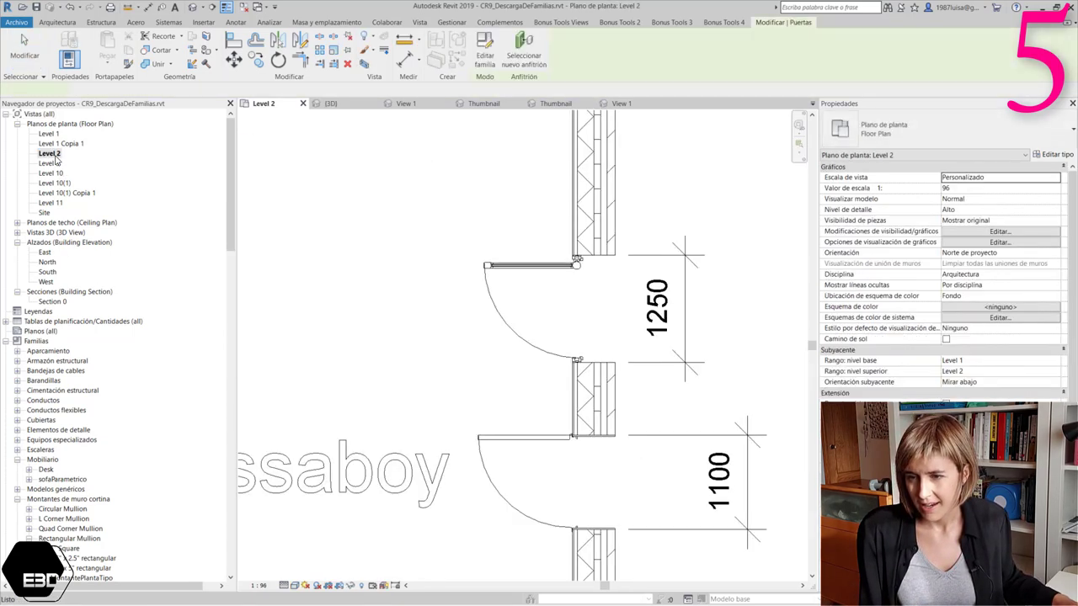
scroll(500, 353, "up", 2)
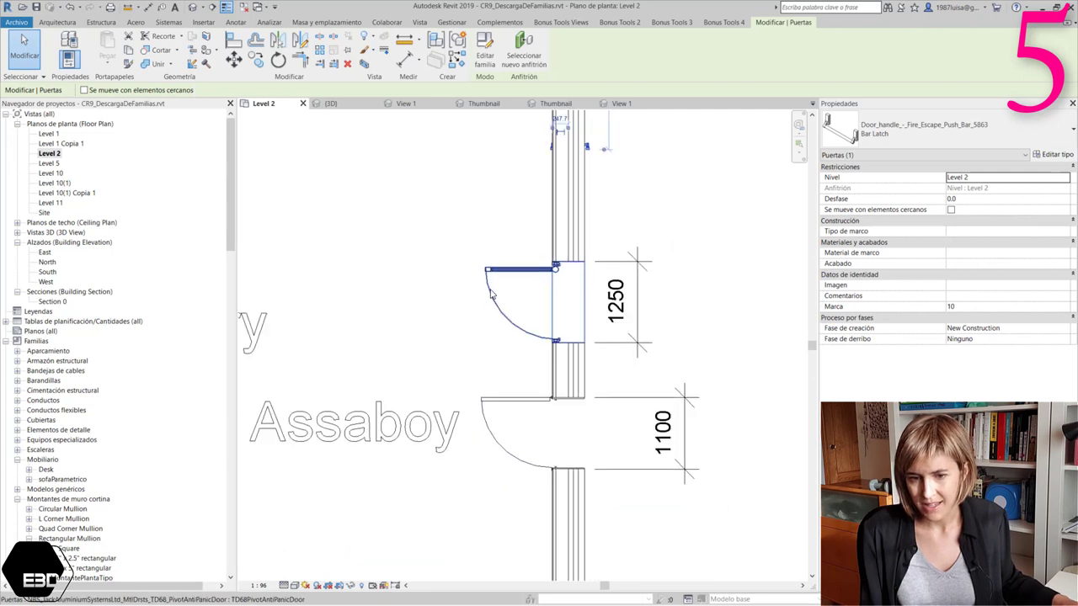
scroll(496, 337, "down", 2)
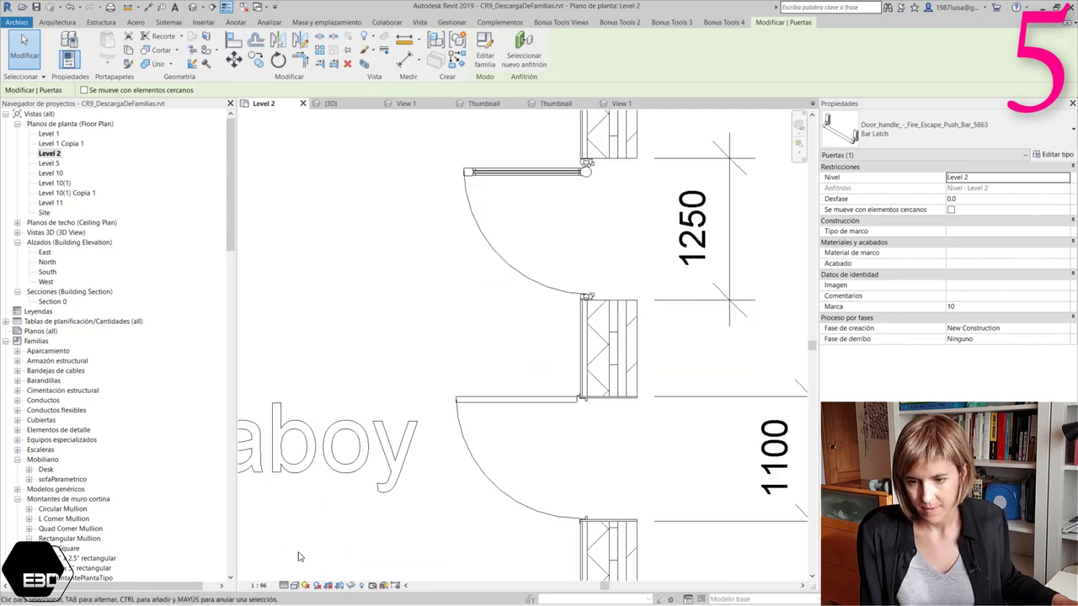
left_click(285, 586)
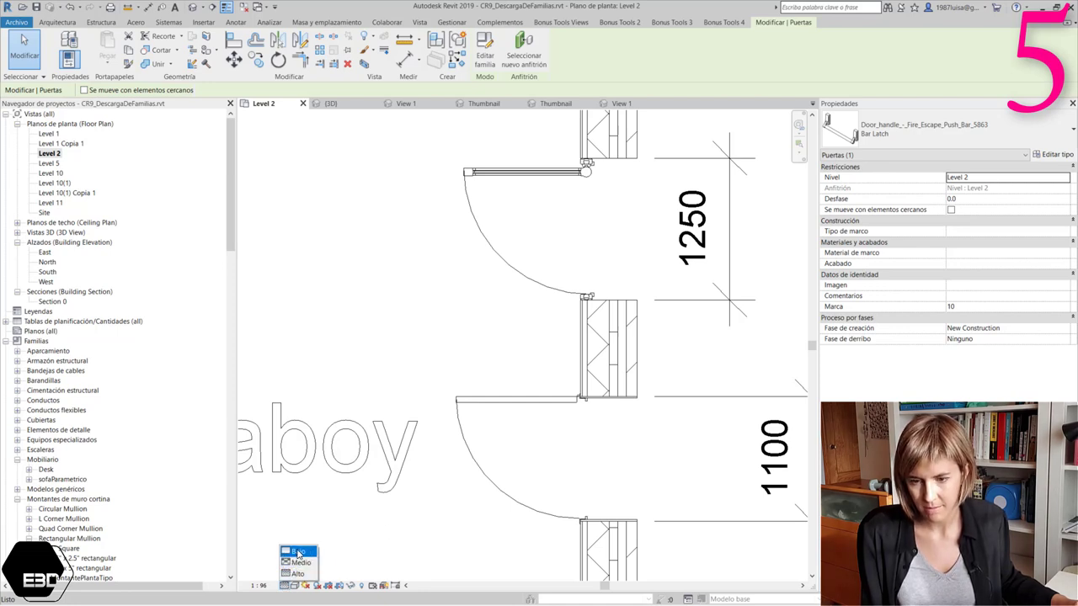
left_click(298, 553)
- Compare the doors at coarse detail, then set the plan back to Alto (Fine)
left_click(353, 505)
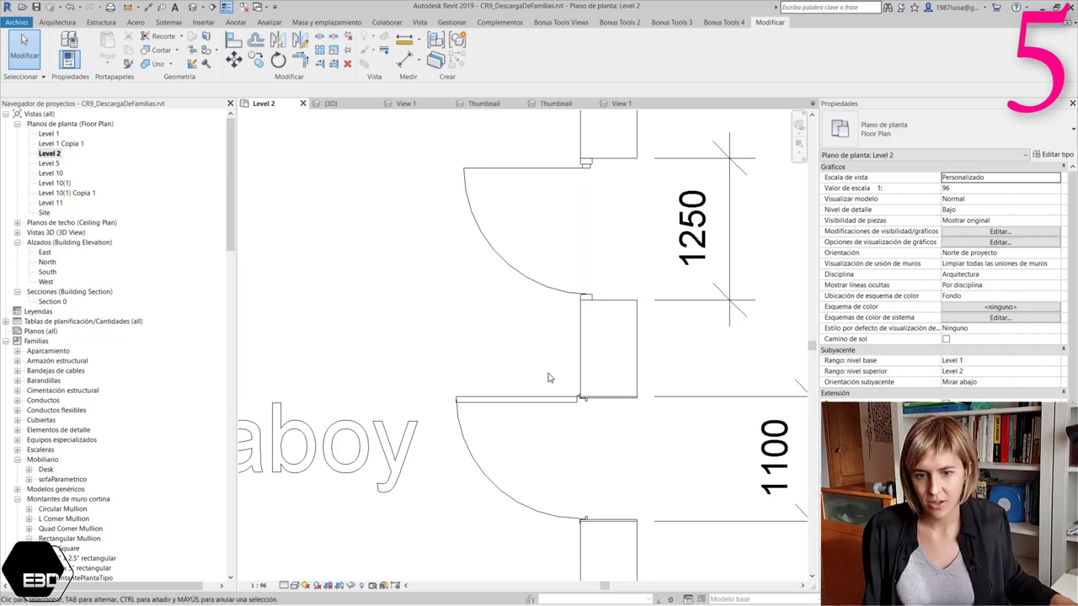
left_click(284, 585)
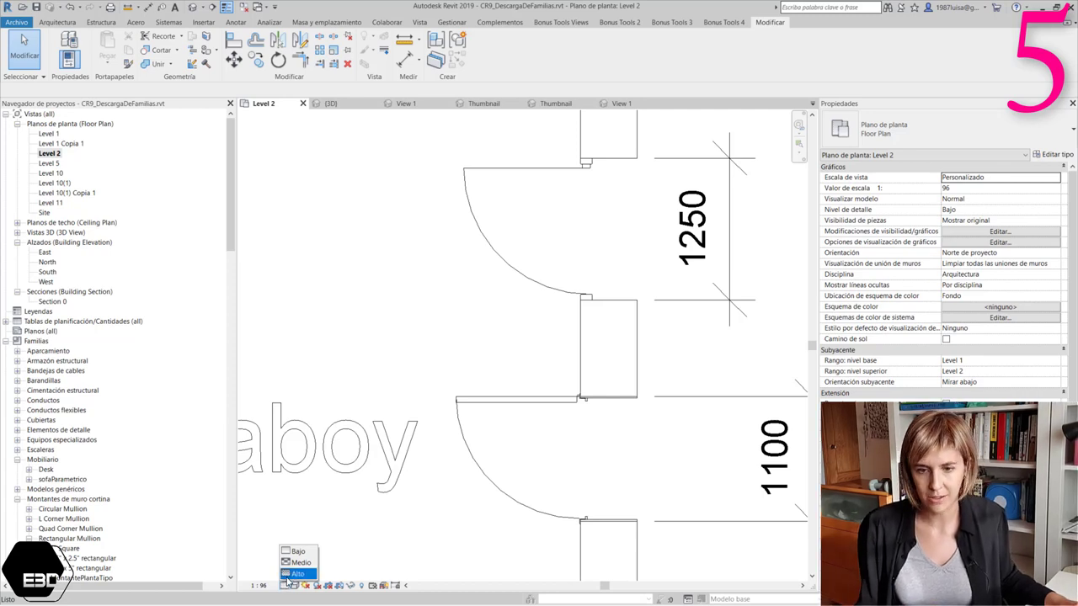
left_click(291, 574)
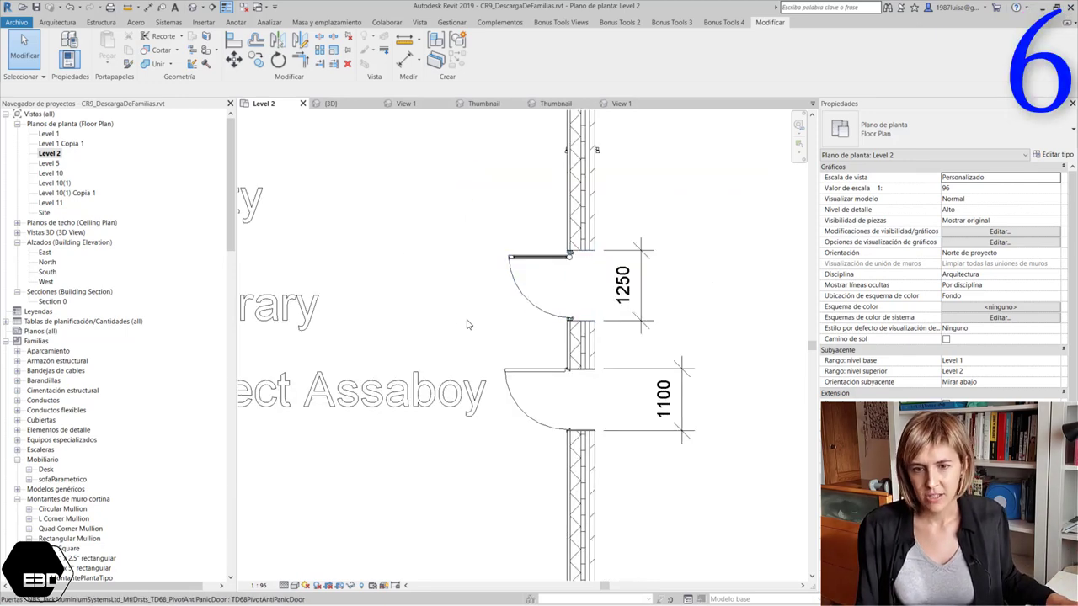
scroll(471, 324, "down", 1)
- Check the upper pivot door's type list without changing it, then nudge the door slightly up the wall
scroll(488, 320, "down", 1)
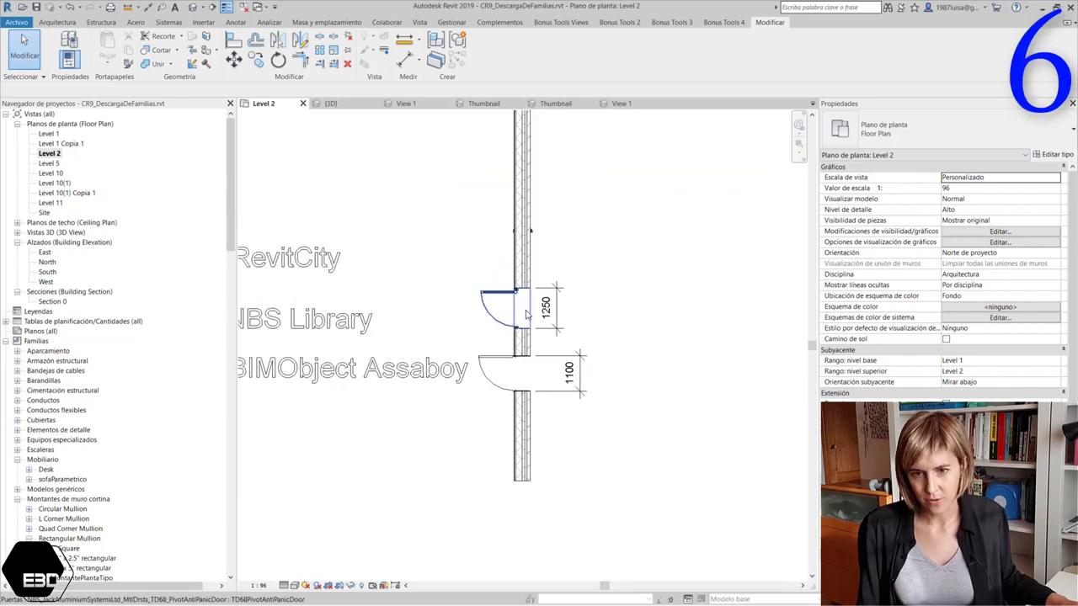
scroll(514, 316, "up", 2)
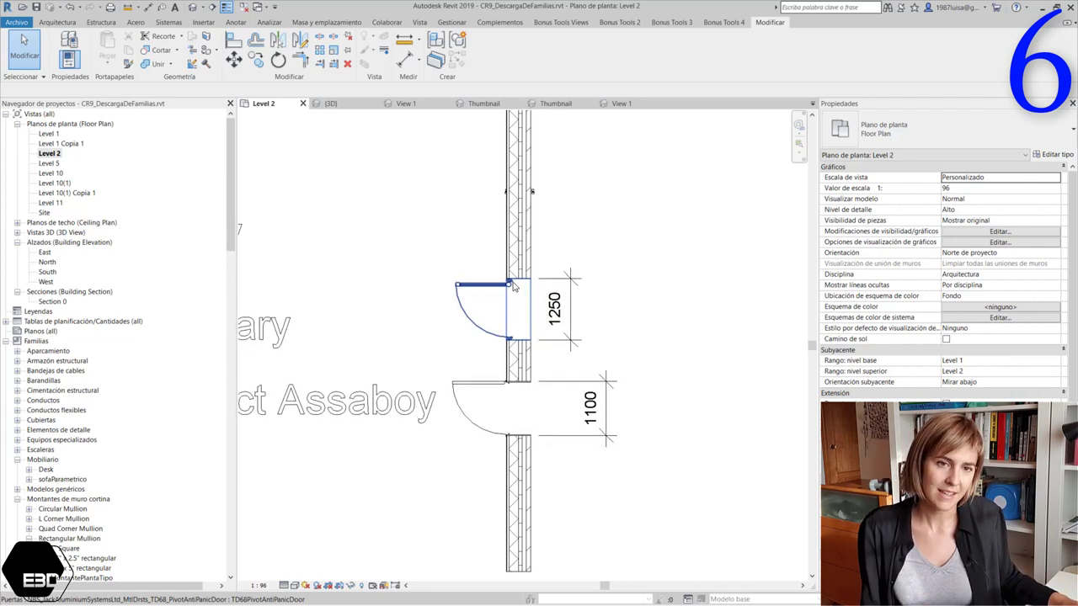
left_click(513, 285)
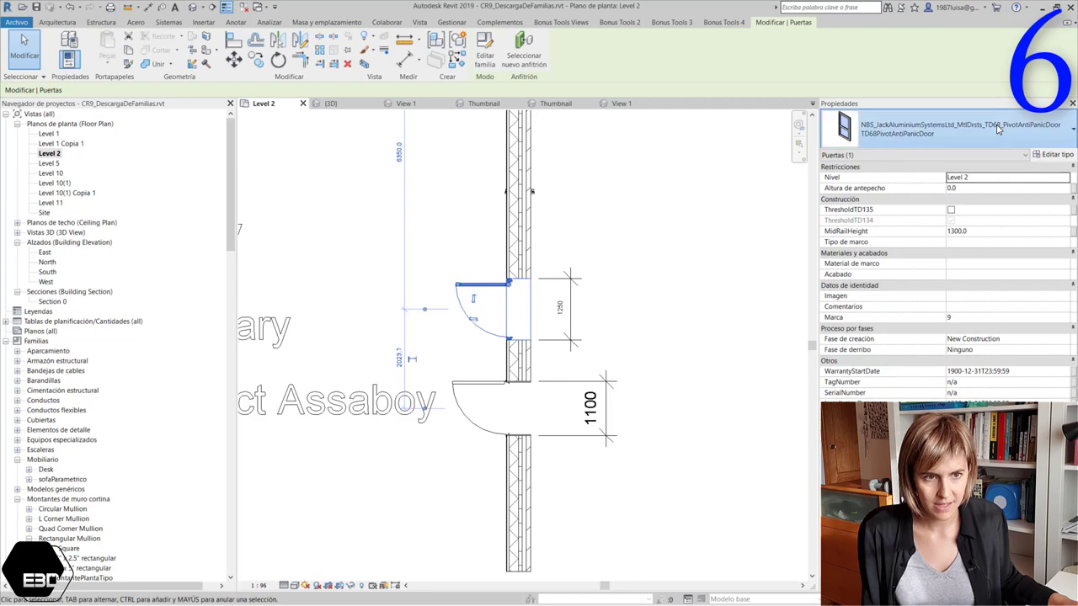
left_click(999, 129)
left_click(999, 129)
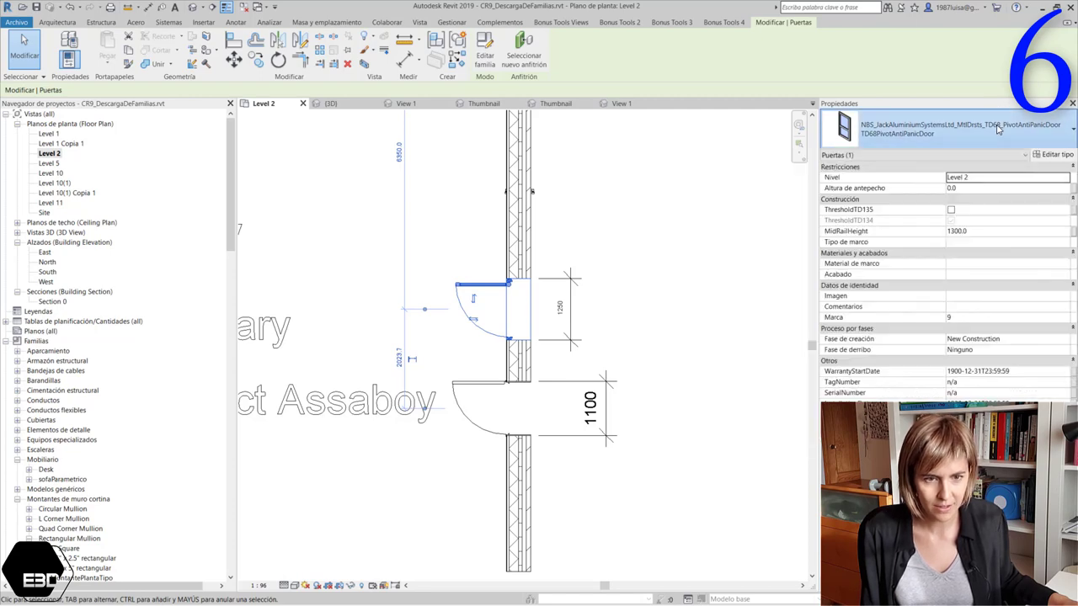
left_click_drag(470, 288, 470, 266)
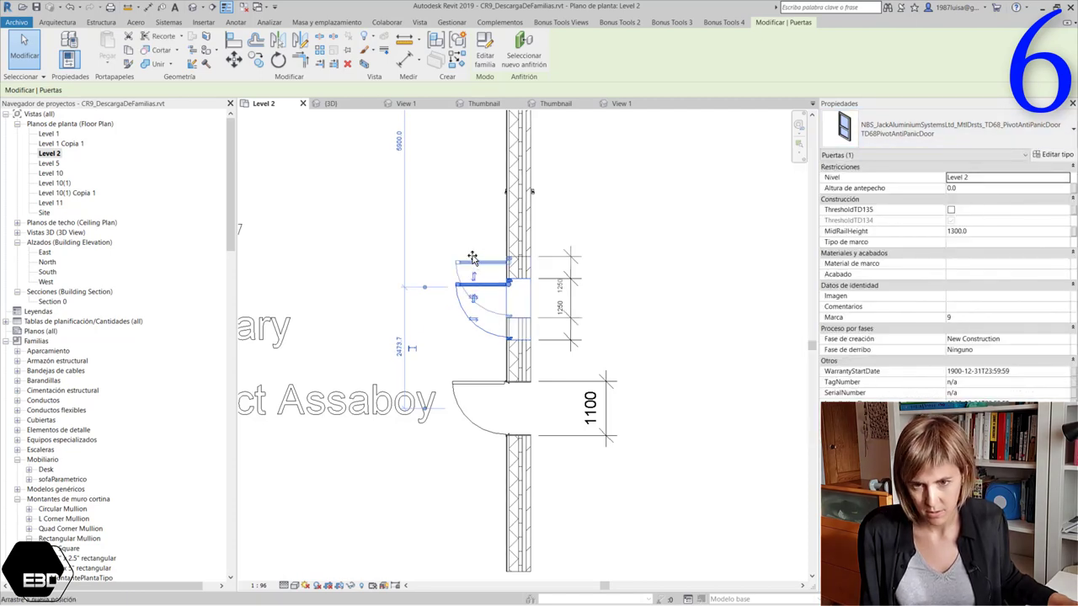
- Review the lower ASSA ABLOY door's available sizes, leaving its type unchanged
left_click(470, 388)
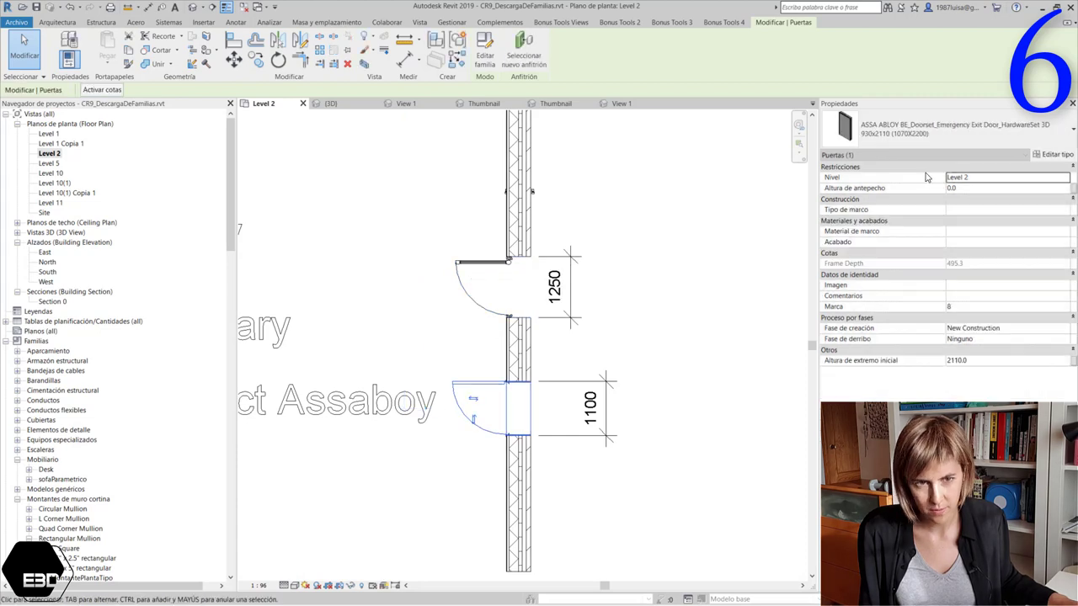
left_click(935, 138)
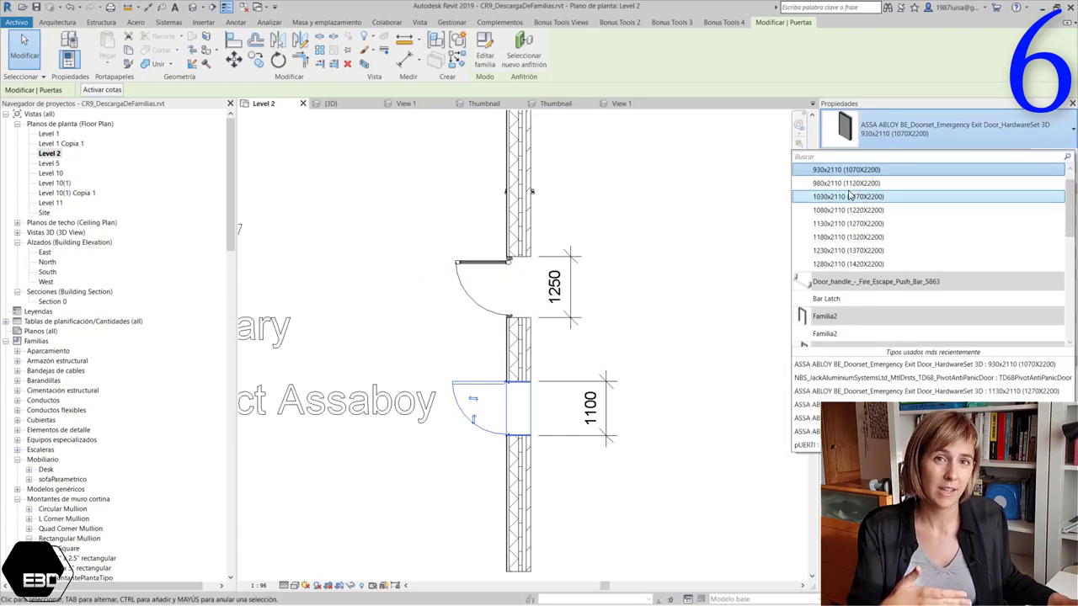
left_click(562, 413)
scroll(590, 362, "up", 3)
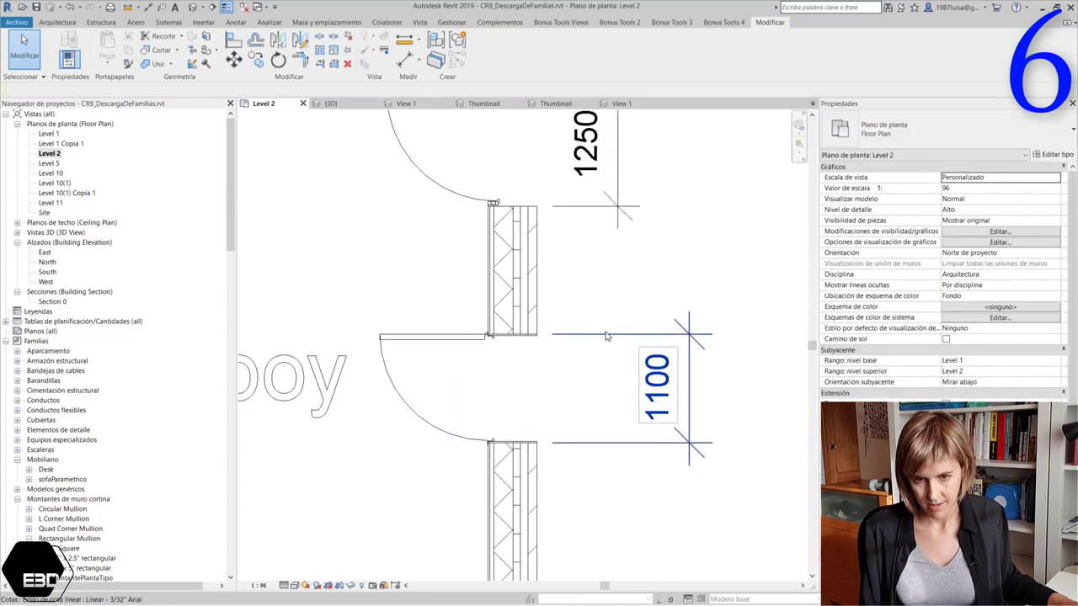
scroll(581, 373, "down", 2)
- Set the upper door type's StructuralOpeningWidth to 900 in Type Properties
left_click(505, 272)
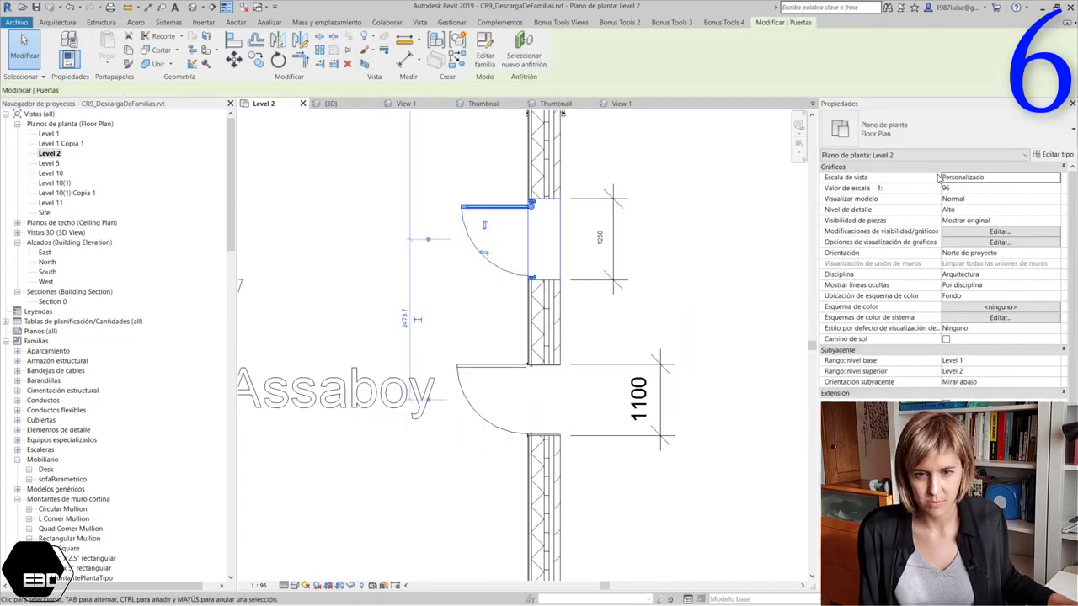
left_click(1052, 154)
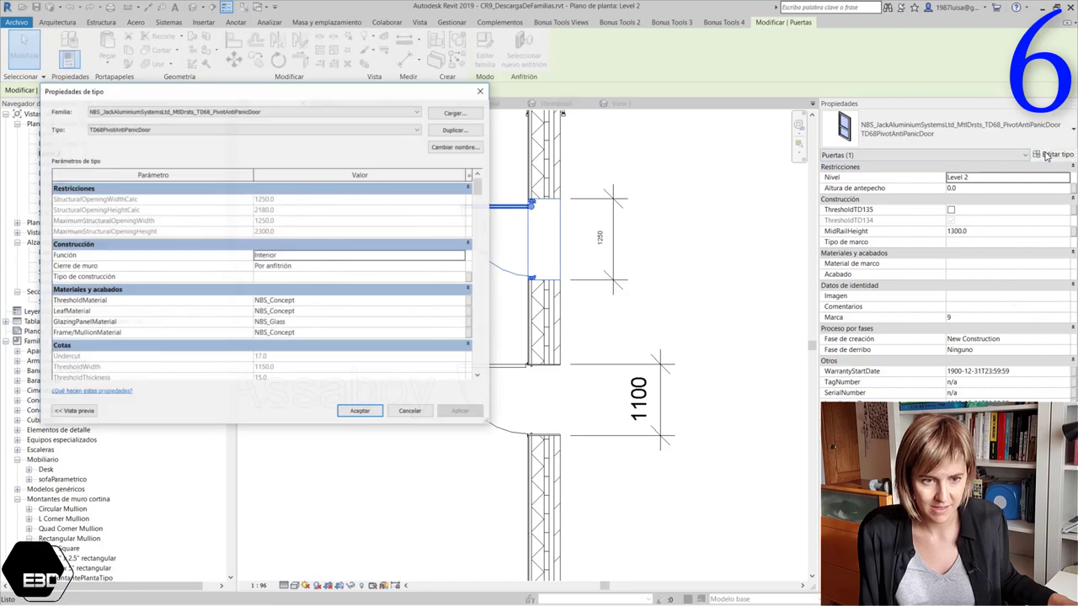
scroll(345, 291, "down", 3)
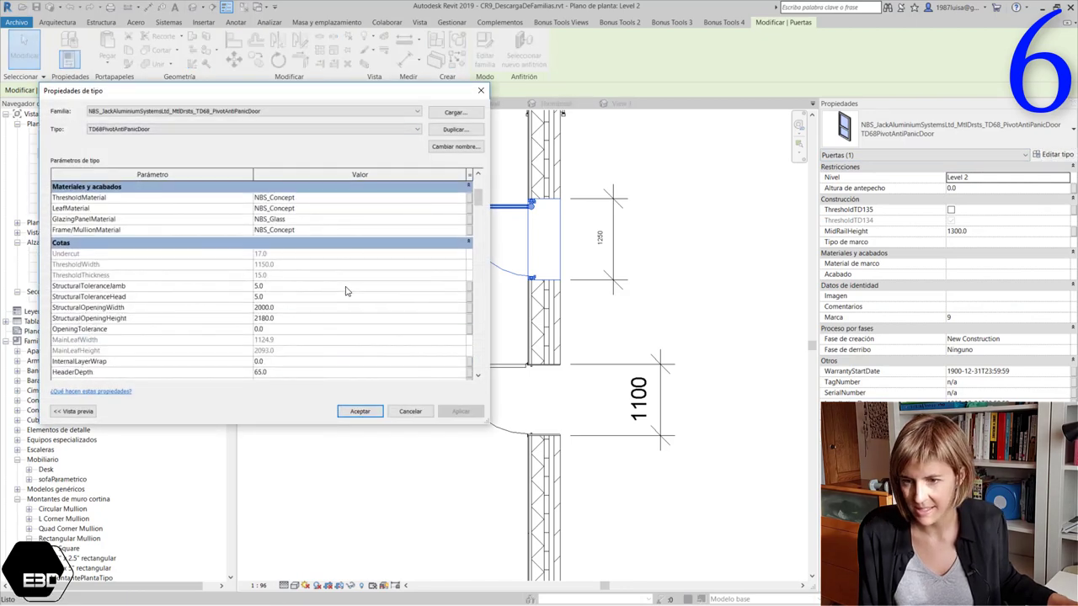
left_click(285, 311)
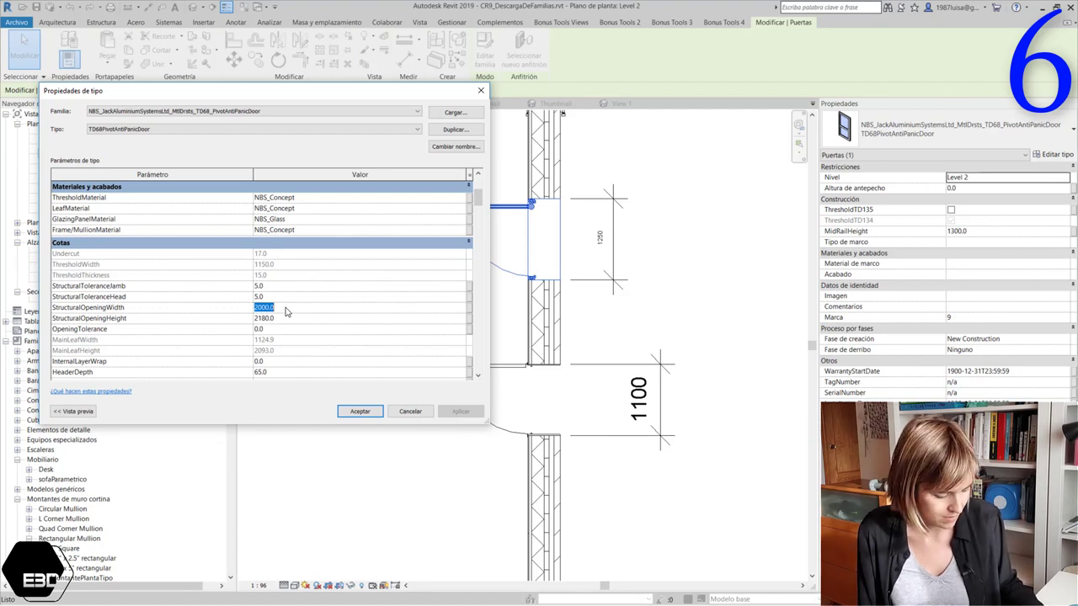
type("900")
key("Return")
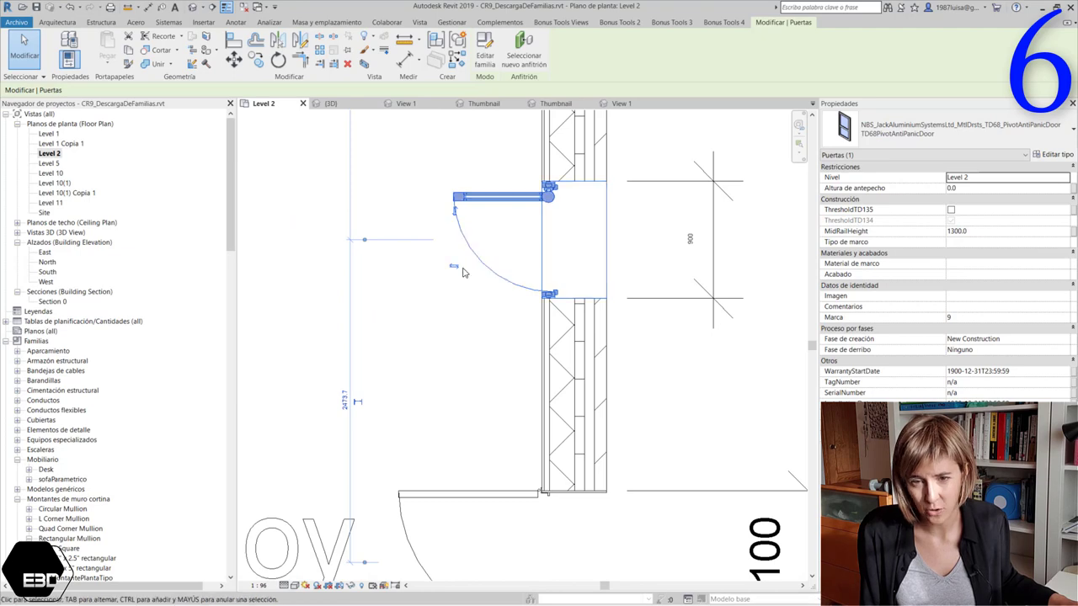
key("Escape")
- Select the resized upper door to check its new 900 width in the plan
scroll(458, 202, "up", 3)
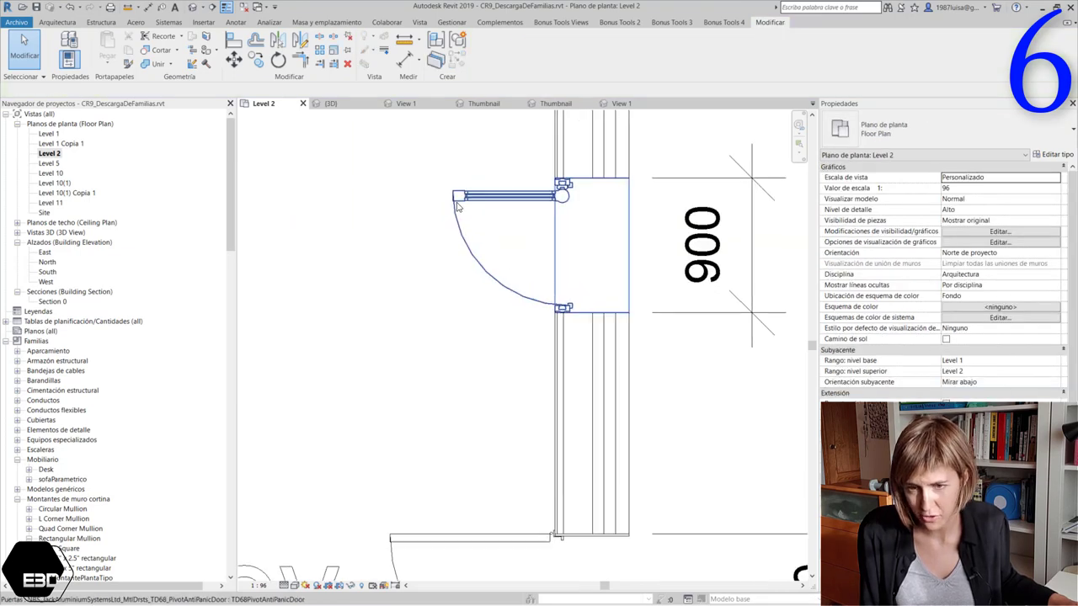
scroll(459, 202, "up", 2)
scroll(407, 233, "down", 2)
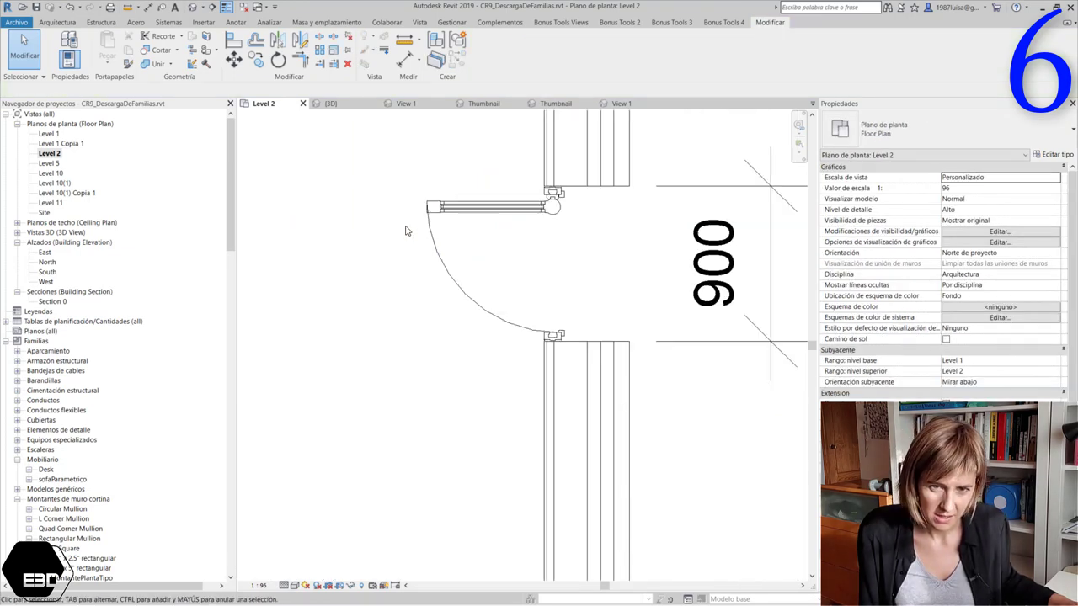
scroll(407, 232, "down", 2)
scroll(421, 225, "down", 1)
left_click(444, 217)
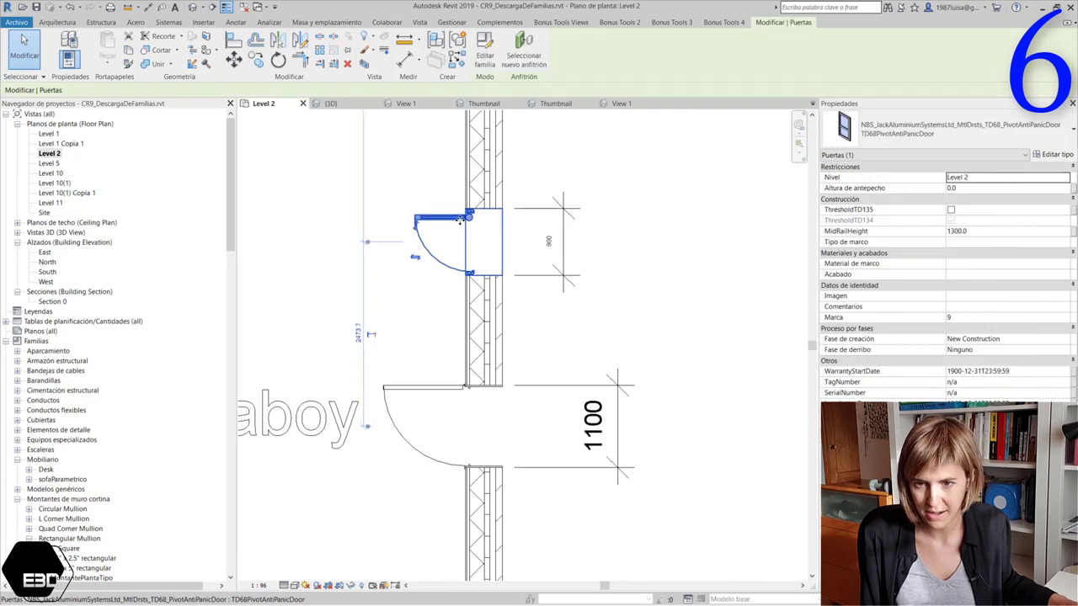
scroll(482, 259, "up", 2)
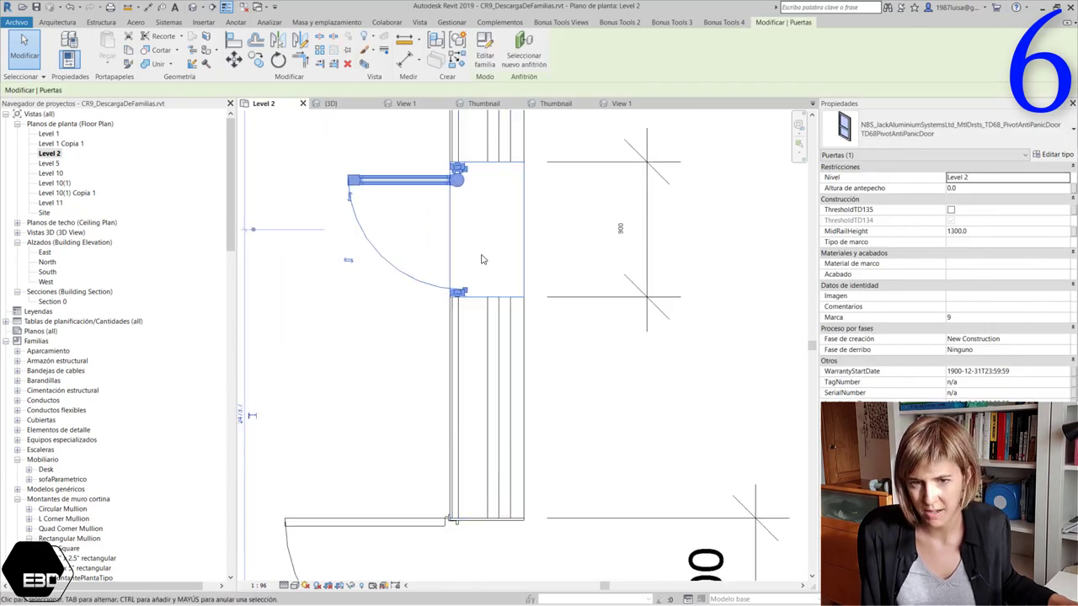
scroll(483, 257, "down", 3)
scroll(488, 257, "down", 2)
- Switch the lower ASSA ABLOY door to type 1280x2110 (1420X2200) and zoom to confirm 1310
left_click(519, 419)
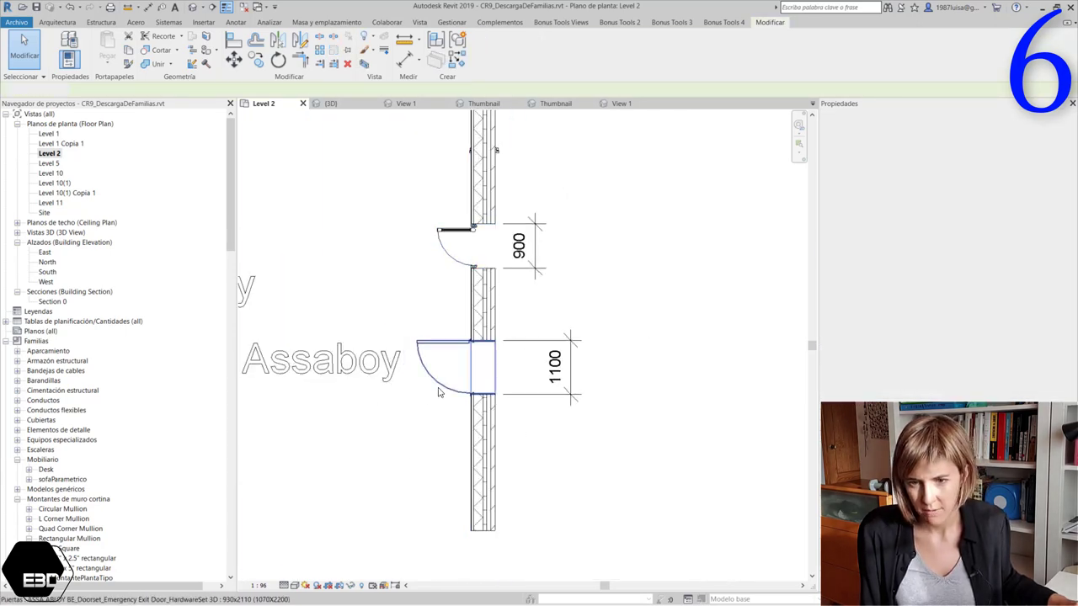
left_click(443, 364)
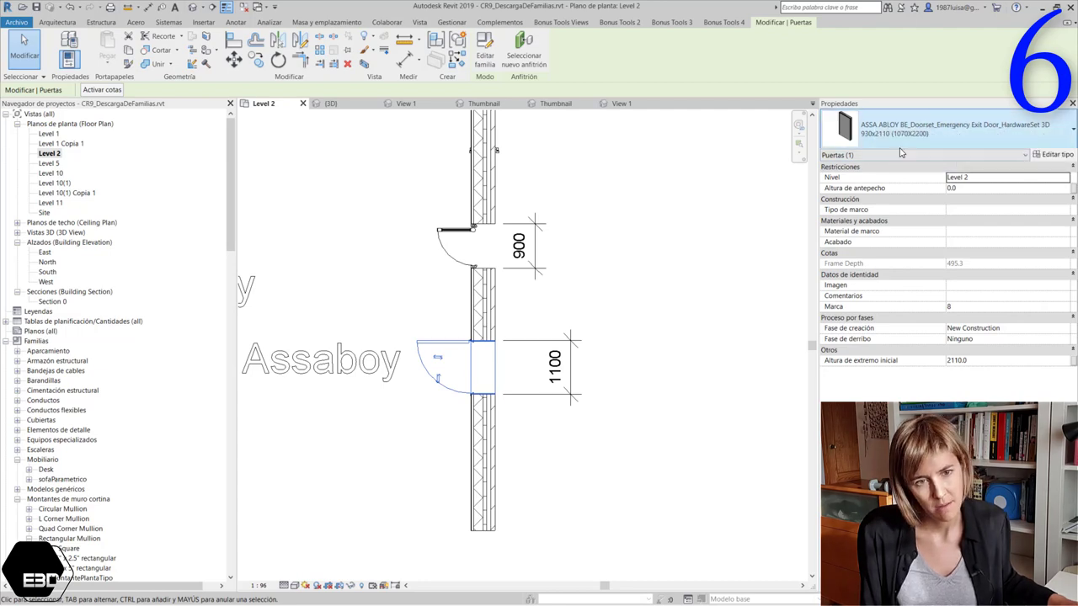
left_click(907, 127)
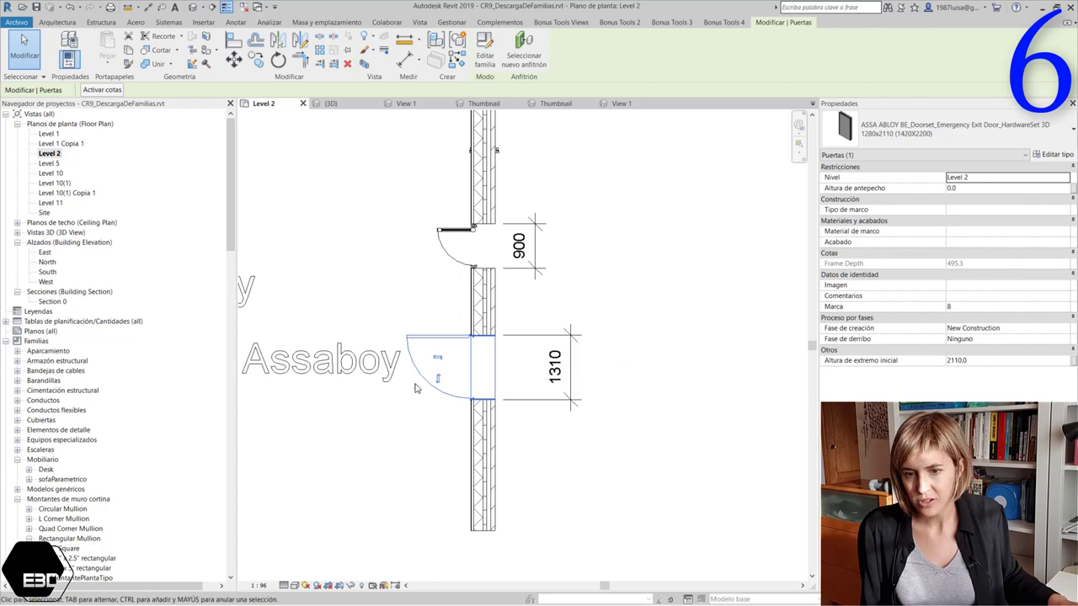
scroll(370, 383, "up", 2)
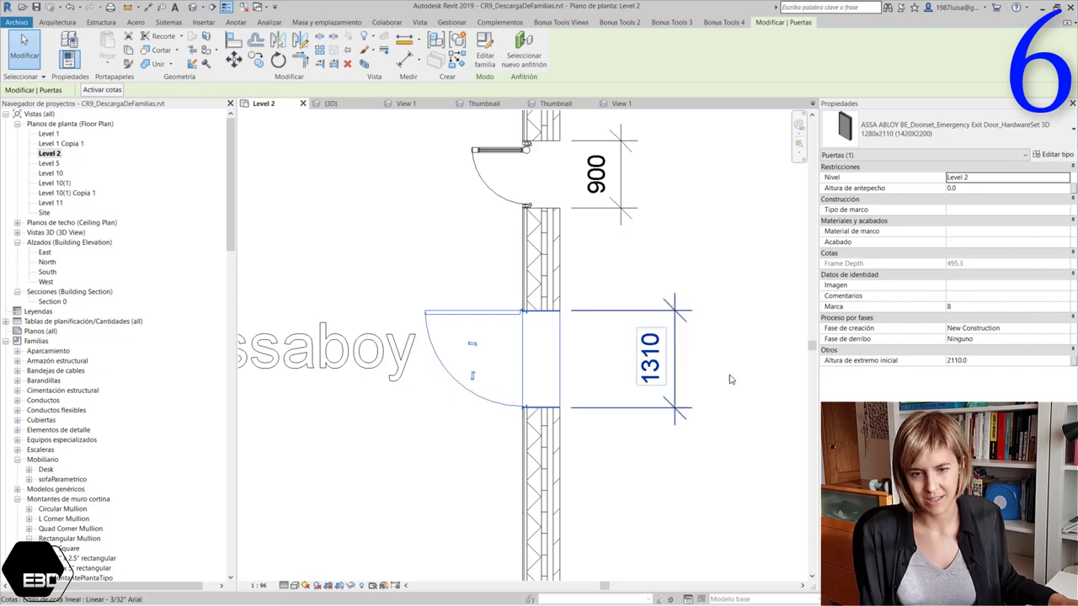
scroll(517, 371, "down", 3)
scroll(528, 369, "down", 2)
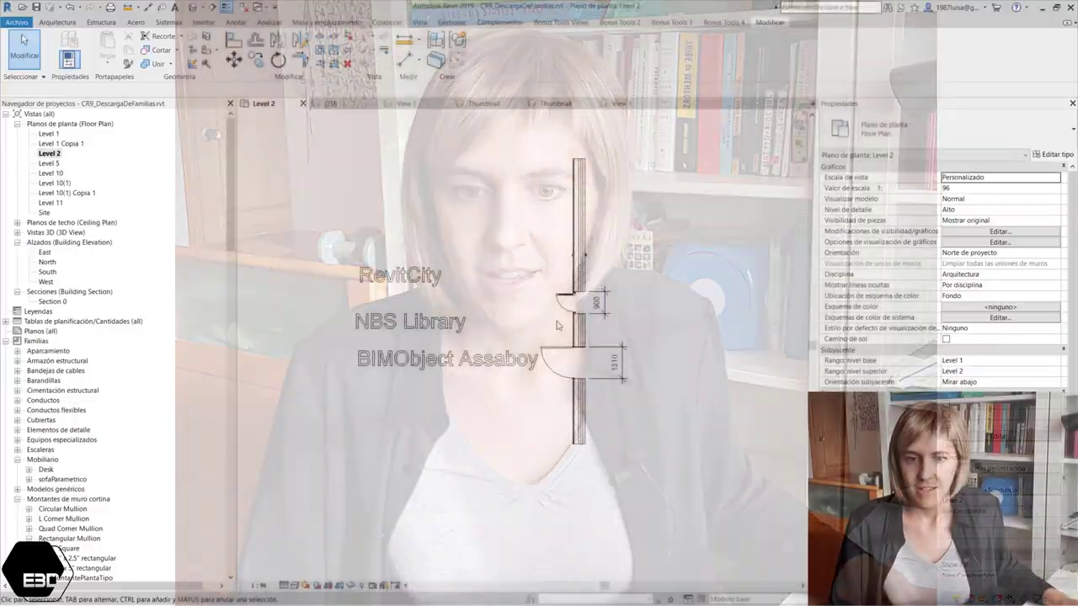
scroll(556, 325, "down", 3)
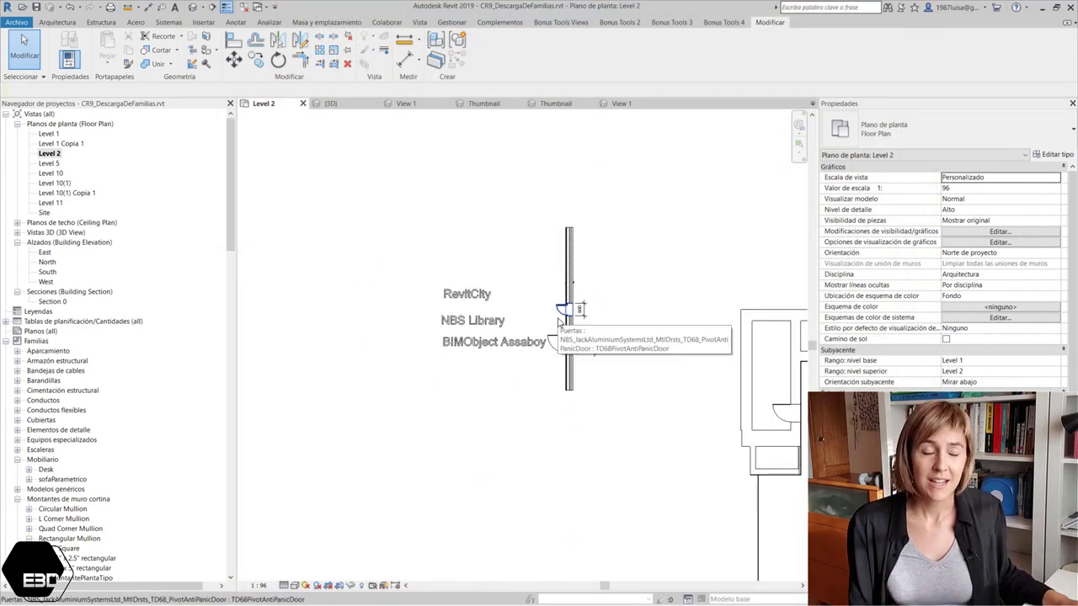
scroll(600, 312, "up", 2)
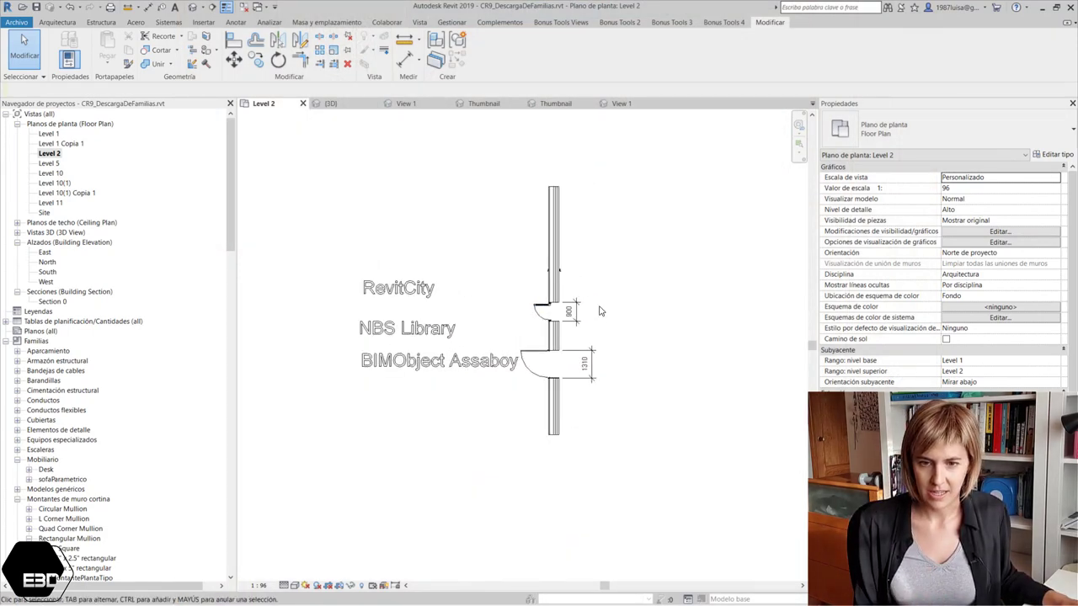
scroll(600, 311, "up", 2)
- Open the Assaboy exit door's family for editing on its Ref. Level floor plan
scroll(491, 373, "up", 1)
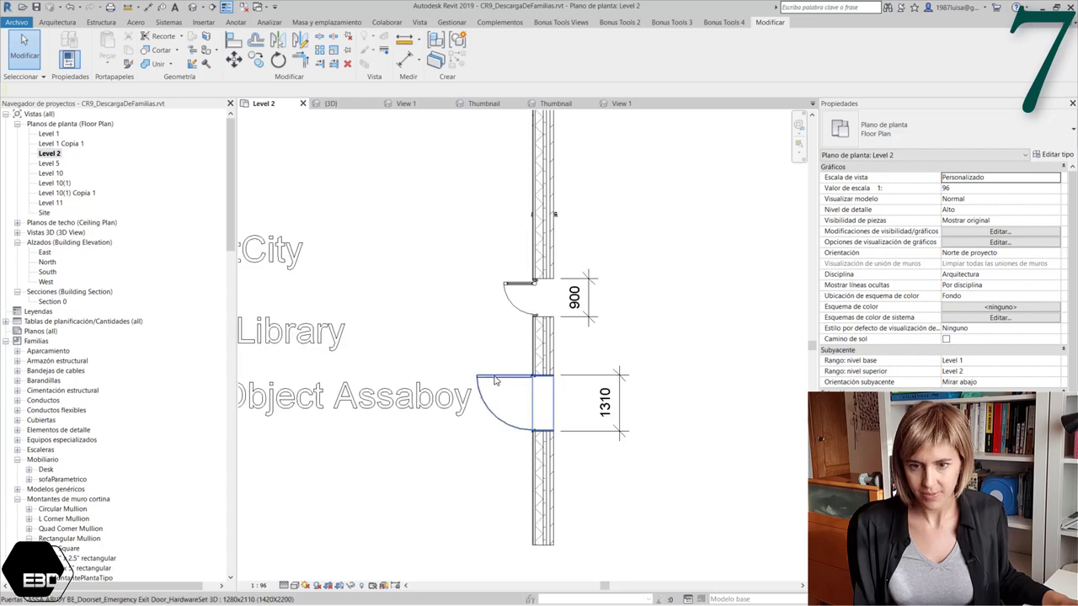
left_click(492, 377)
left_click(488, 58)
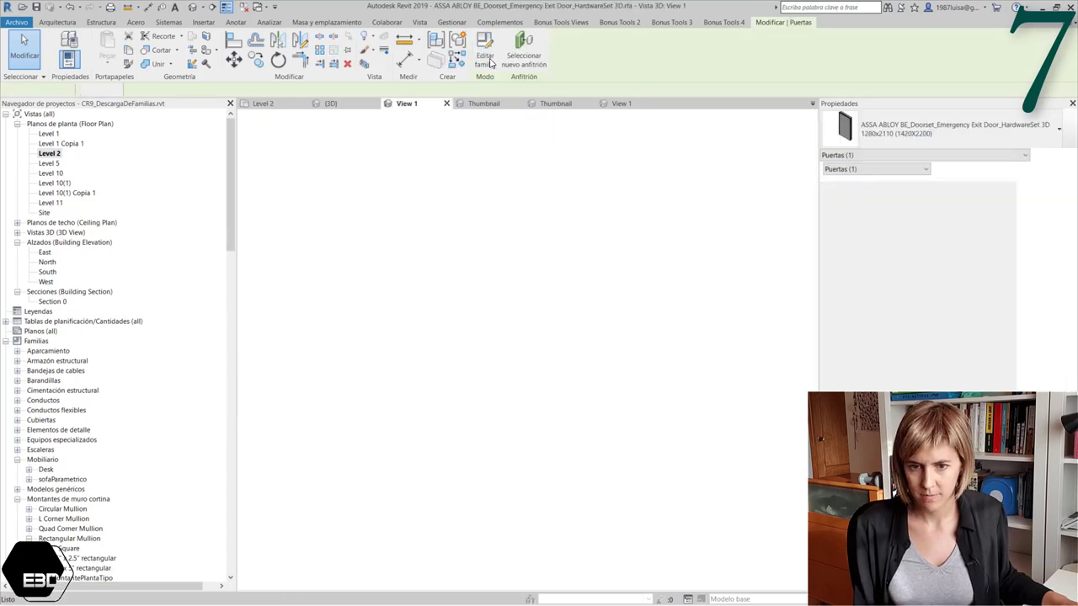
left_click(18, 124)
double_click(53, 133)
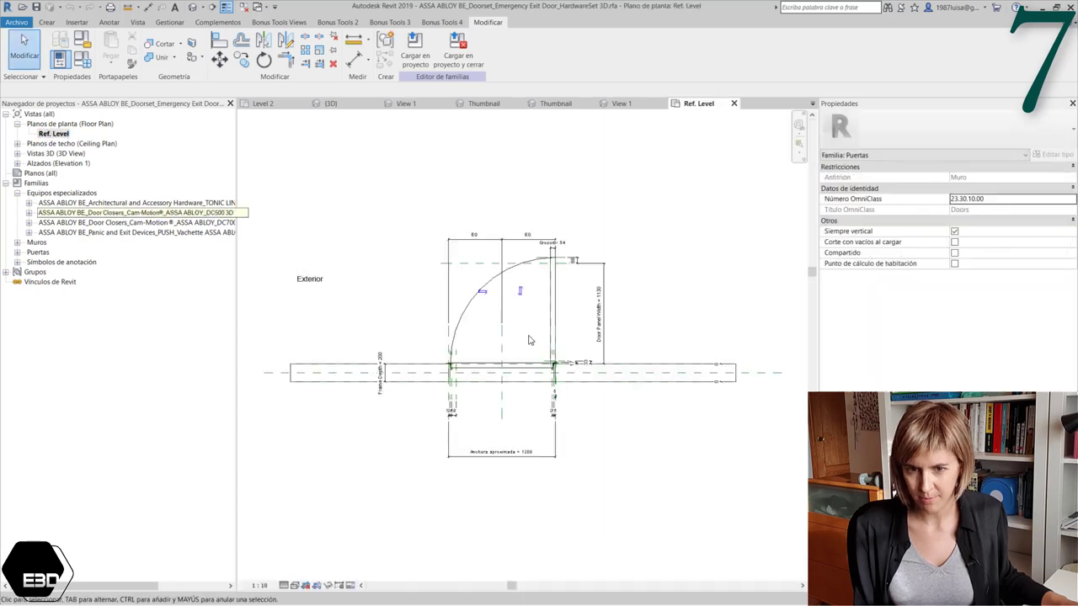
- Inspect the door family's vertical reference planes, ending on the Left plane
scroll(442, 387, "up", 3)
left_click(469, 399)
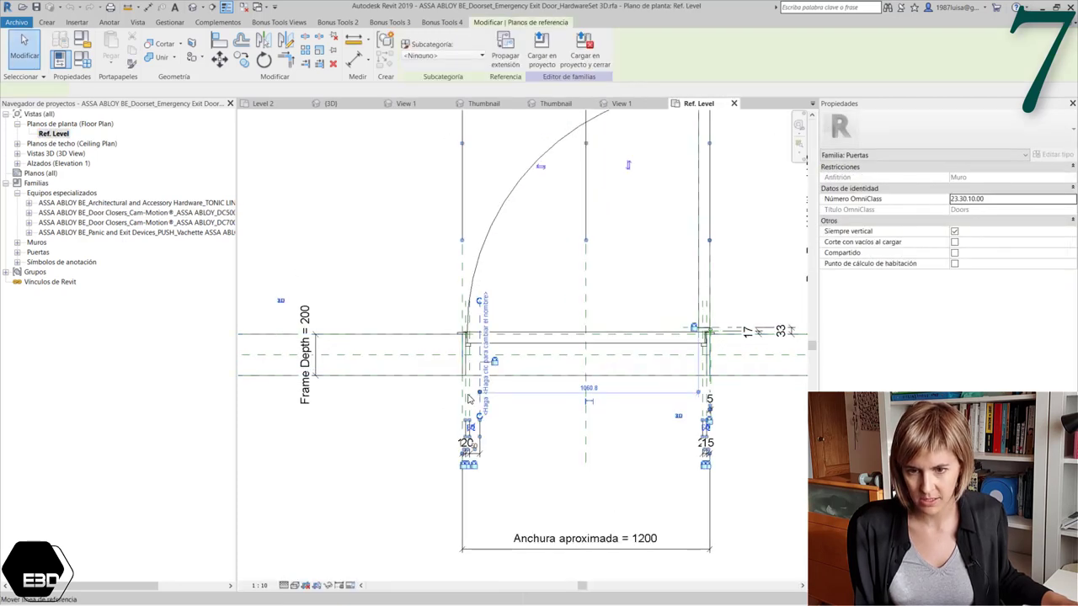
scroll(509, 323, "up", 3)
left_click(529, 272)
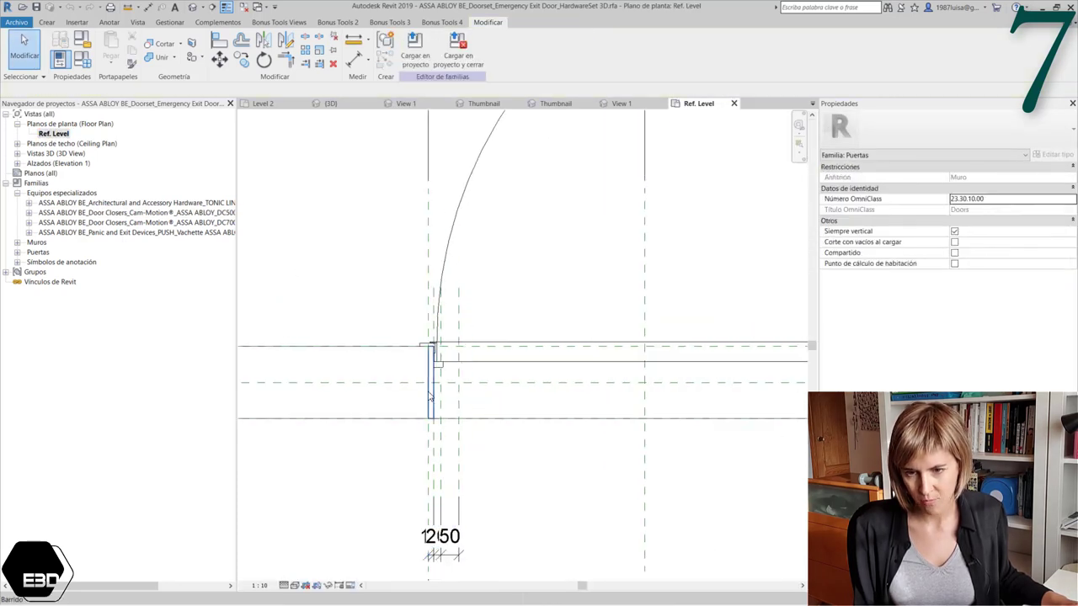
left_click(442, 405)
left_click(555, 268)
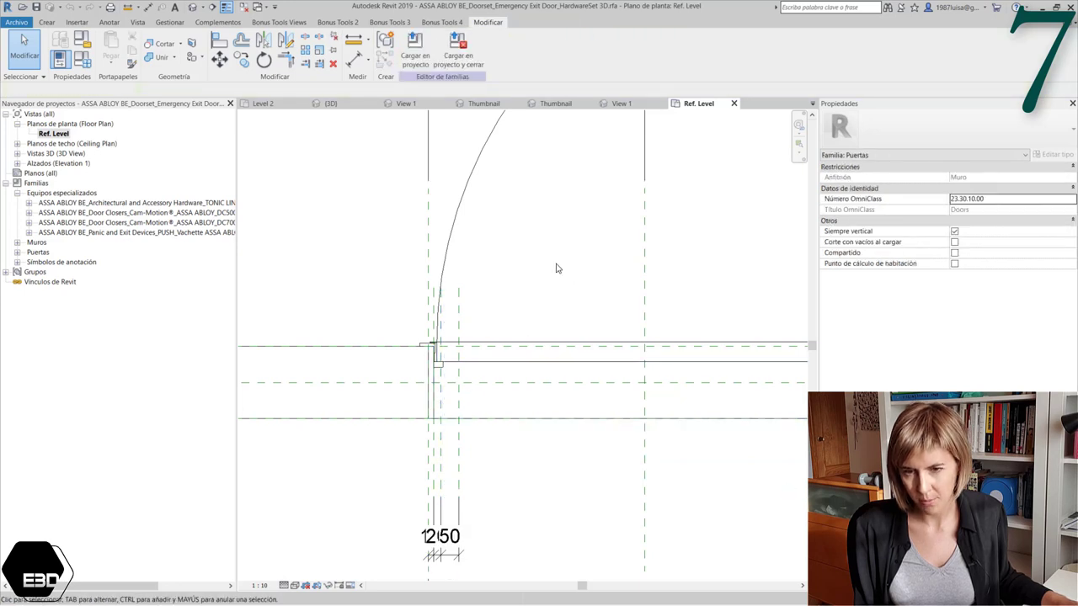
left_click(429, 438)
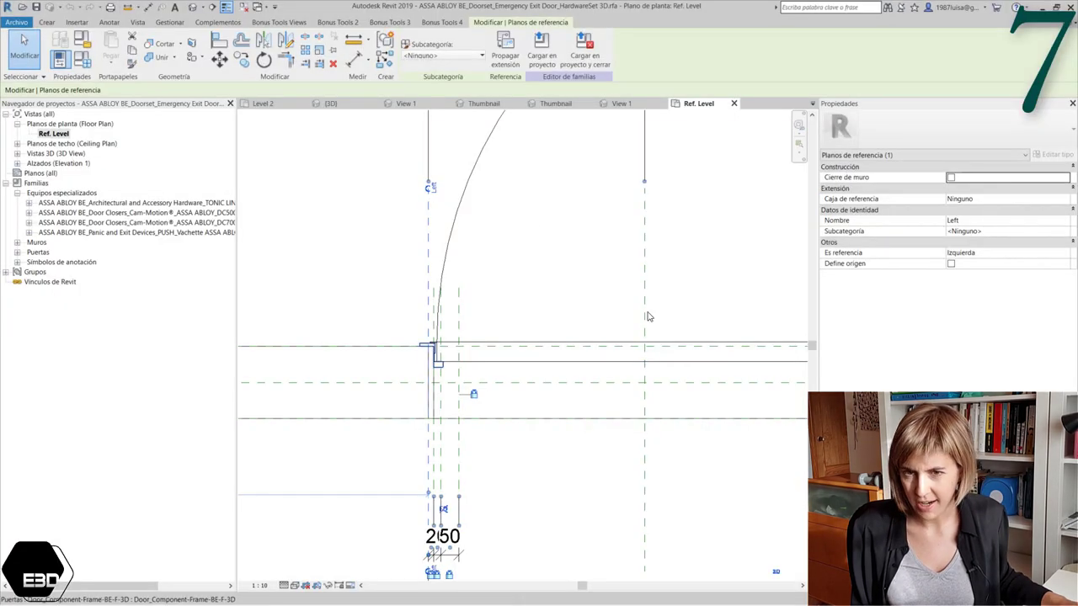
- Switch to the Metalicon_OffcStrg_SpectrumCaddy family and show its own parameters
left_click(333, 205)
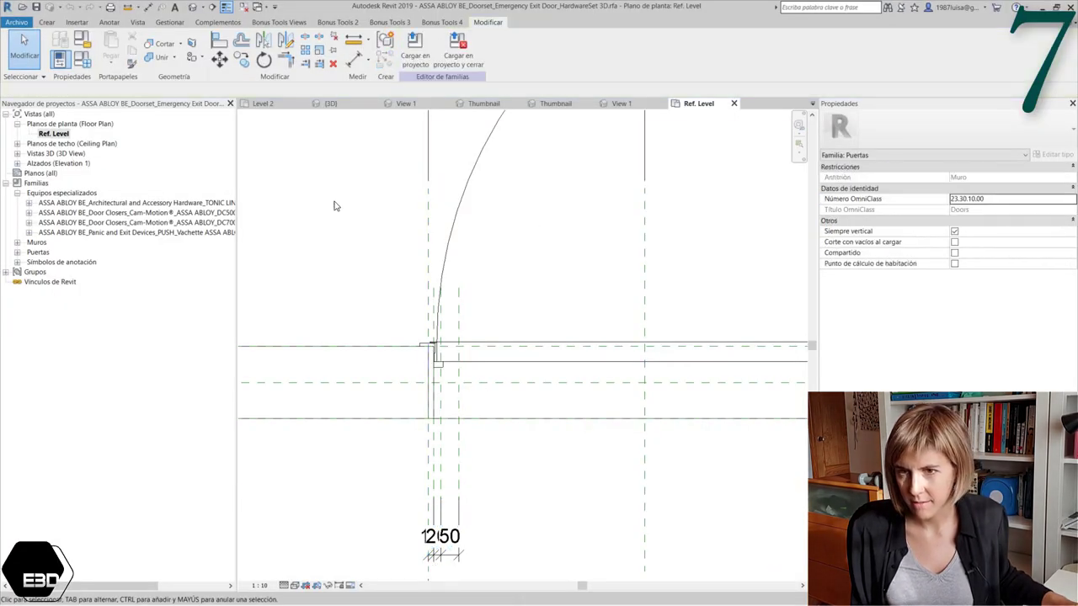
left_click(264, 7)
left_click(337, 119)
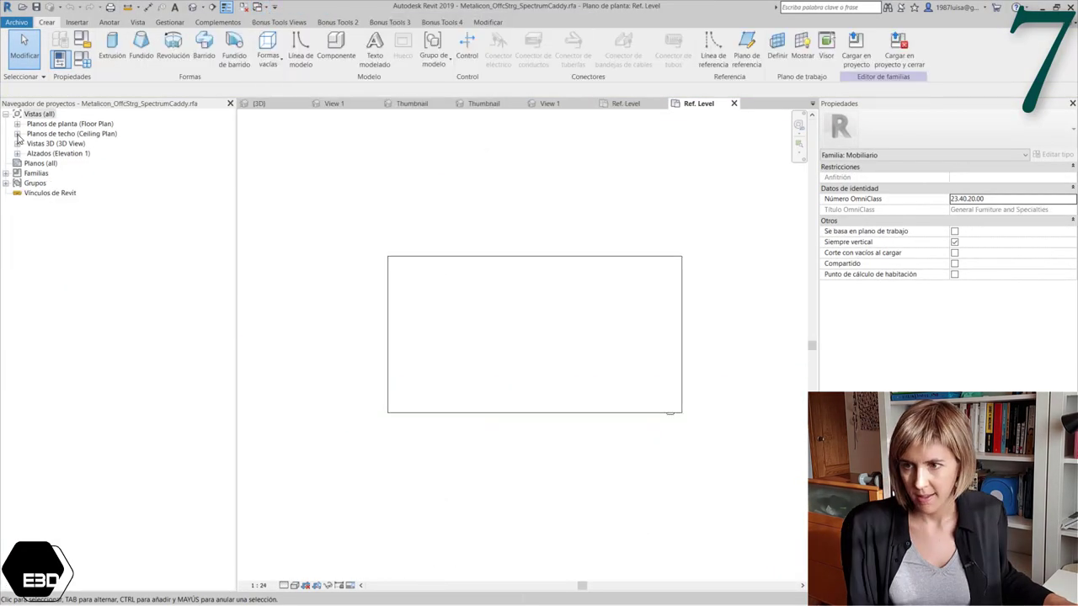
left_click(418, 219)
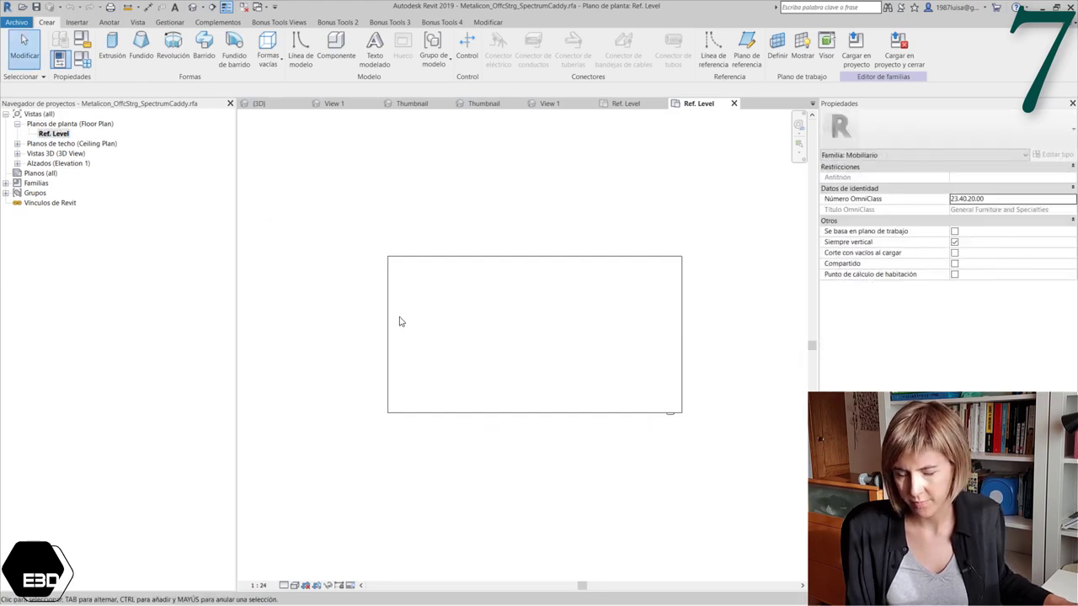
scroll(401, 322, "down", 3)
scroll(519, 328, "down", 1)
scroll(389, 313, "up", 2)
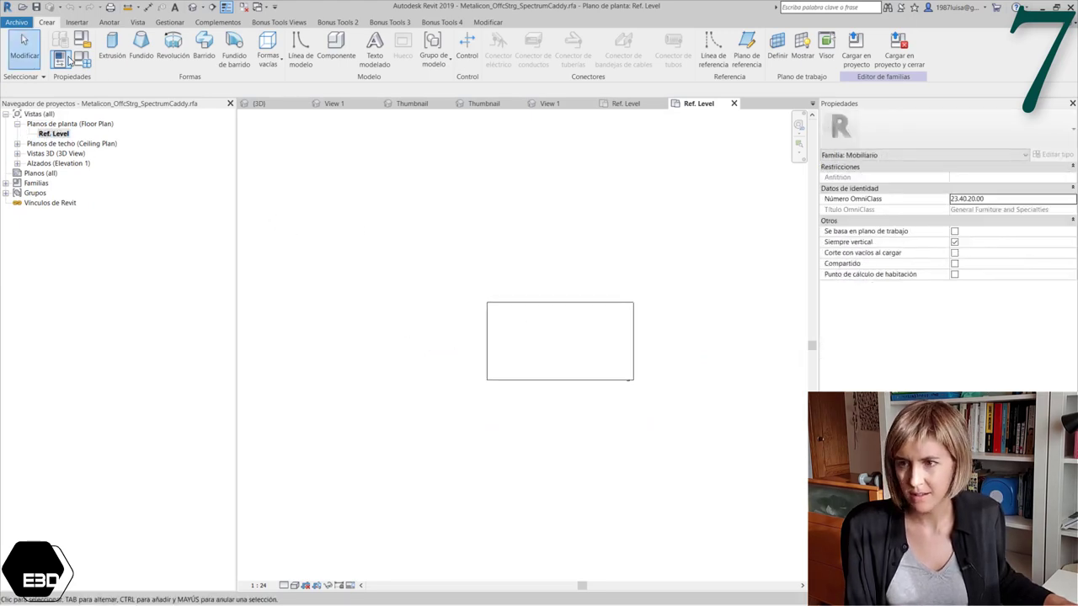
- Orbit the caddy in 3D, view its Ref. Level floor and ceiling plans, then open the Back elevation
left_click(193, 7)
scroll(397, 366, "down", 2)
mouse_move(397, 365)
middle_mouse_down("shift")
mouse_move(654, 355)
mouse_move(584, 357)
middle_mouse_up("shift")
double_click(48, 143)
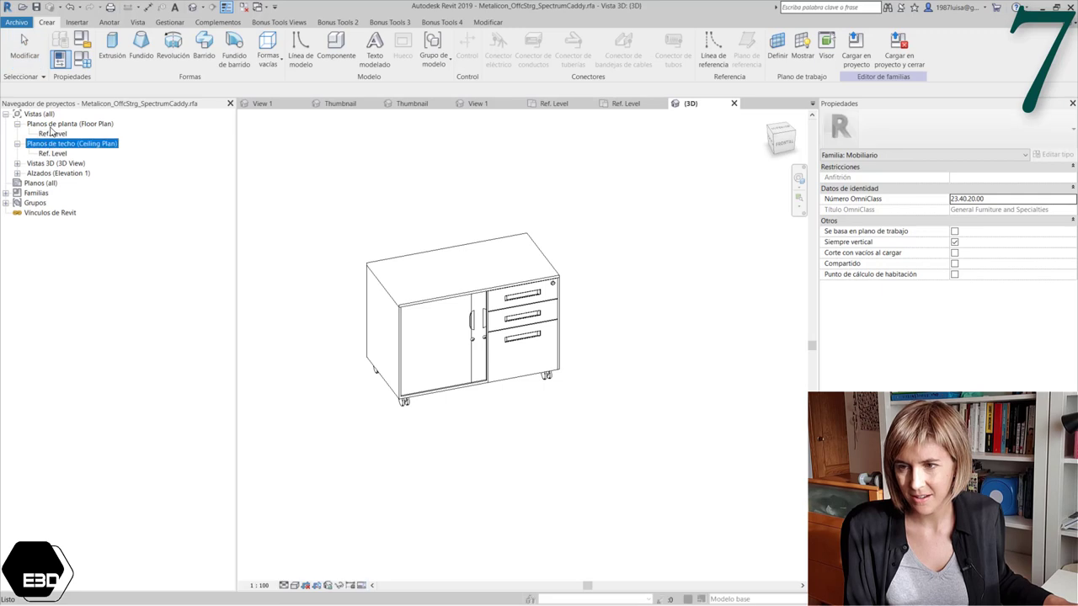
double_click(51, 133)
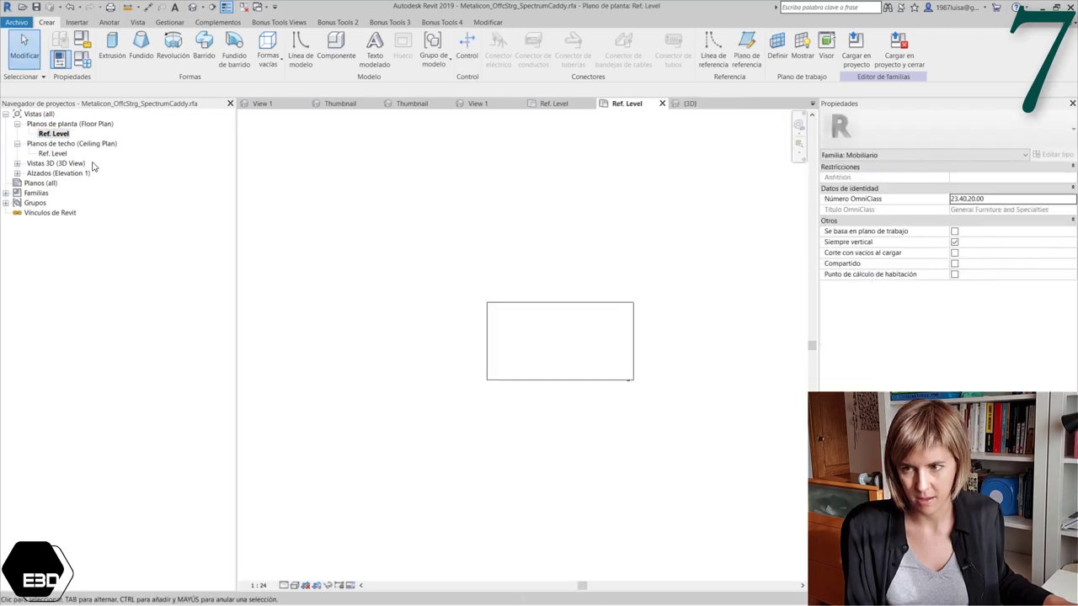
double_click(61, 154)
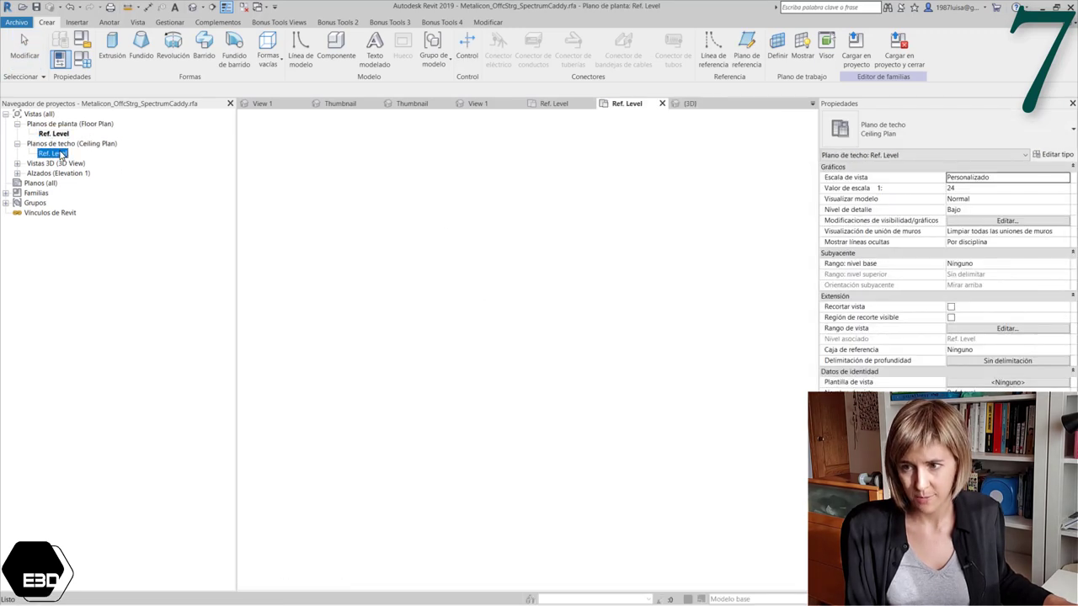
left_click(17, 172)
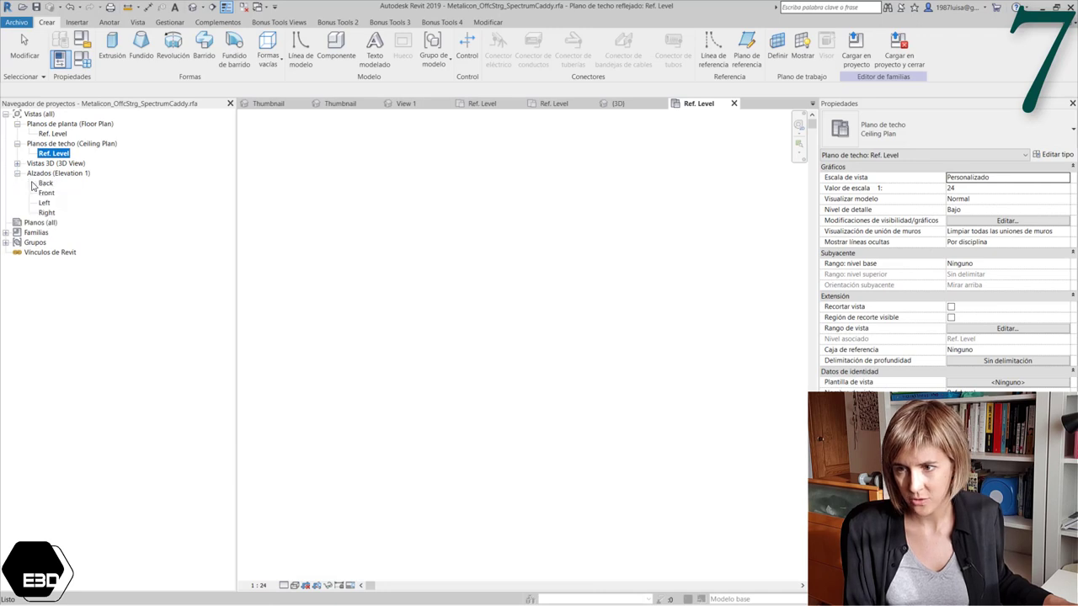
double_click(44, 184)
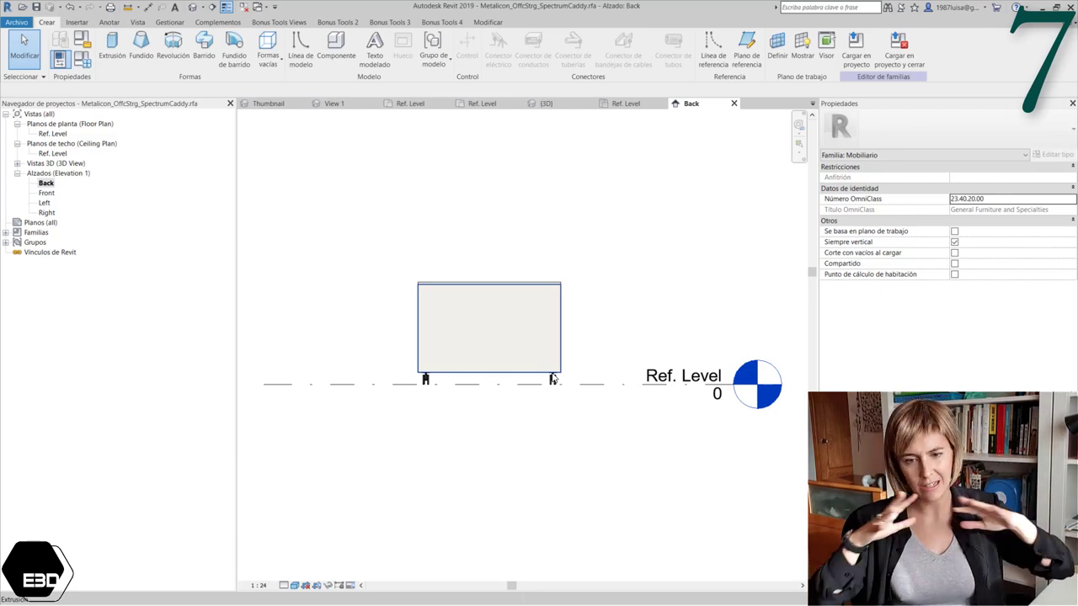
- Turn on Dimensions under Annotation Categories in the Back elevation's visibility settings
left_click(553, 381)
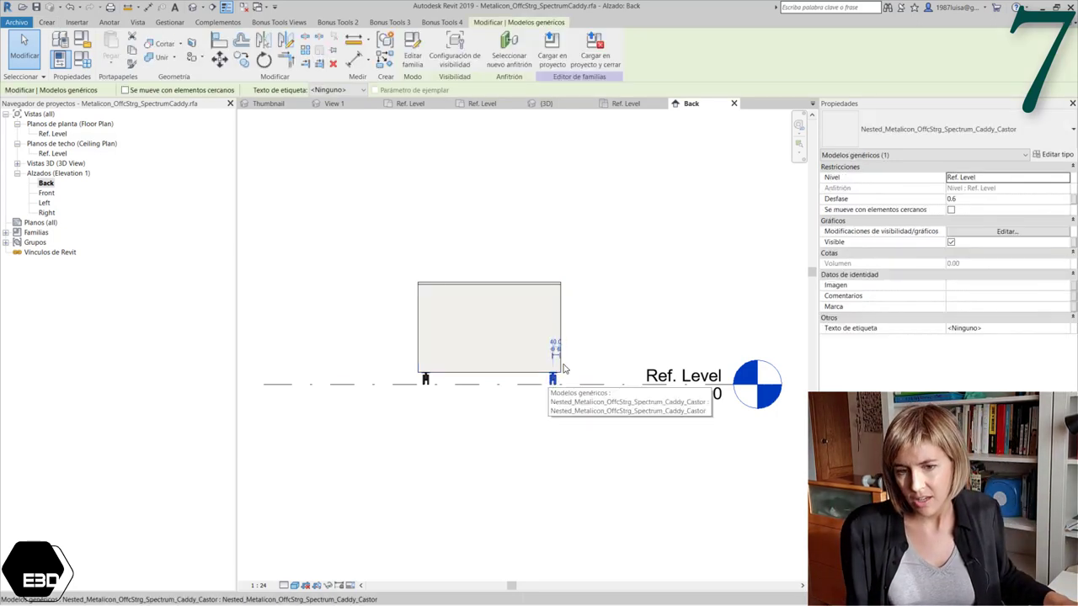
left_click(564, 314)
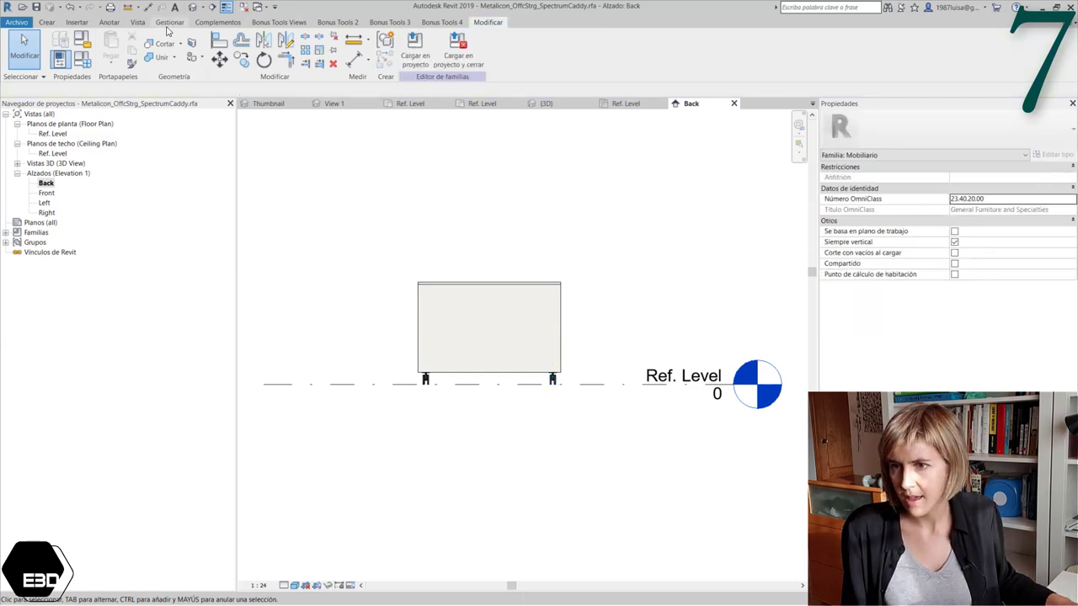
left_click(140, 24)
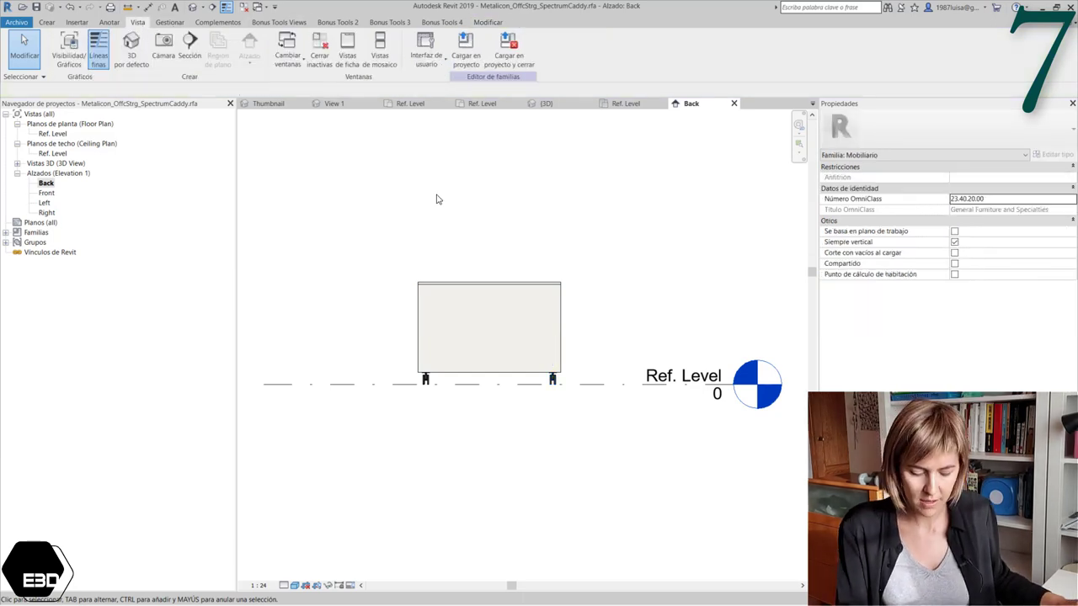
key("v")
key("v")
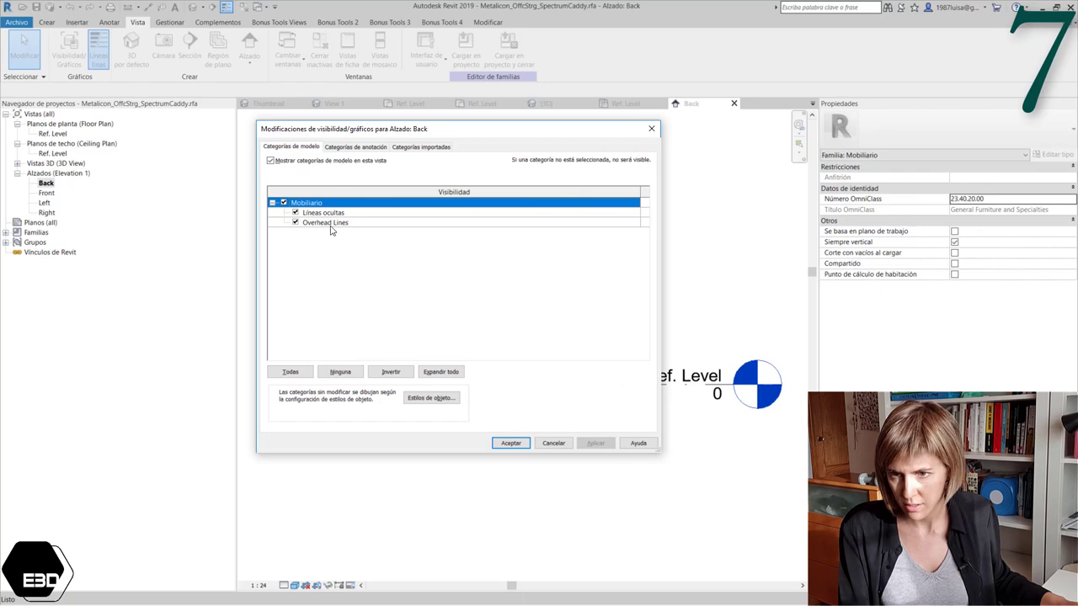
left_click(345, 147)
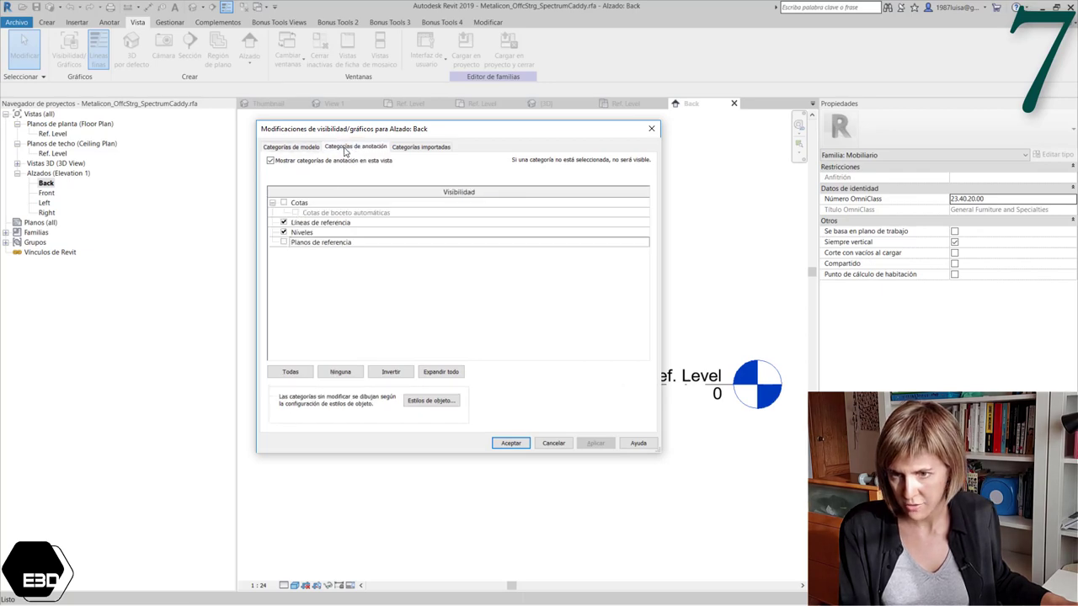
left_click(284, 203)
key("Return")
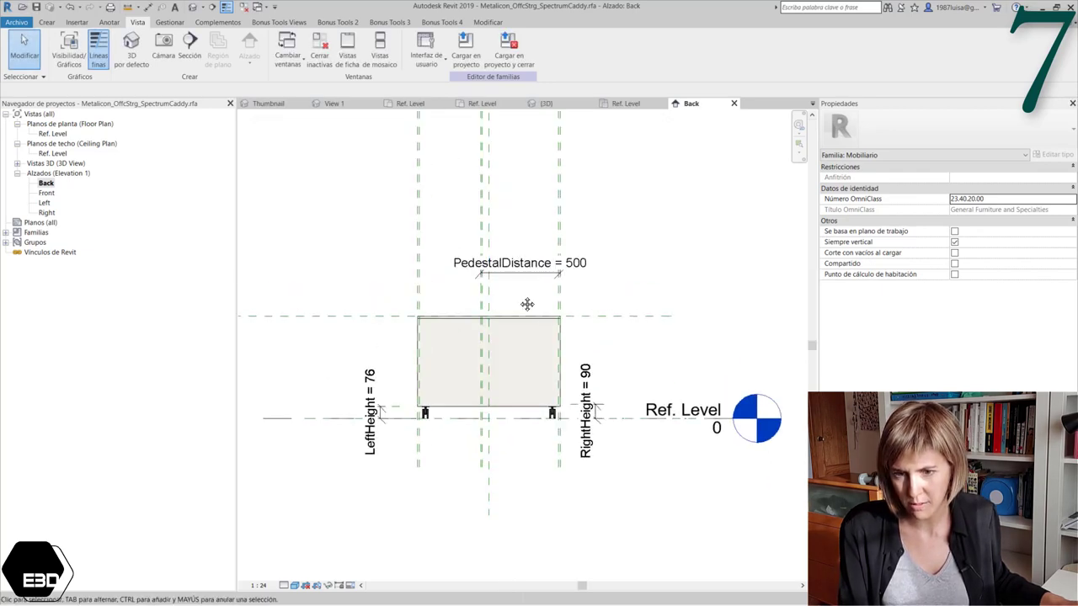
- Move from the caddy's 3D view to its Ref. Level floor plan
left_click(193, 6)
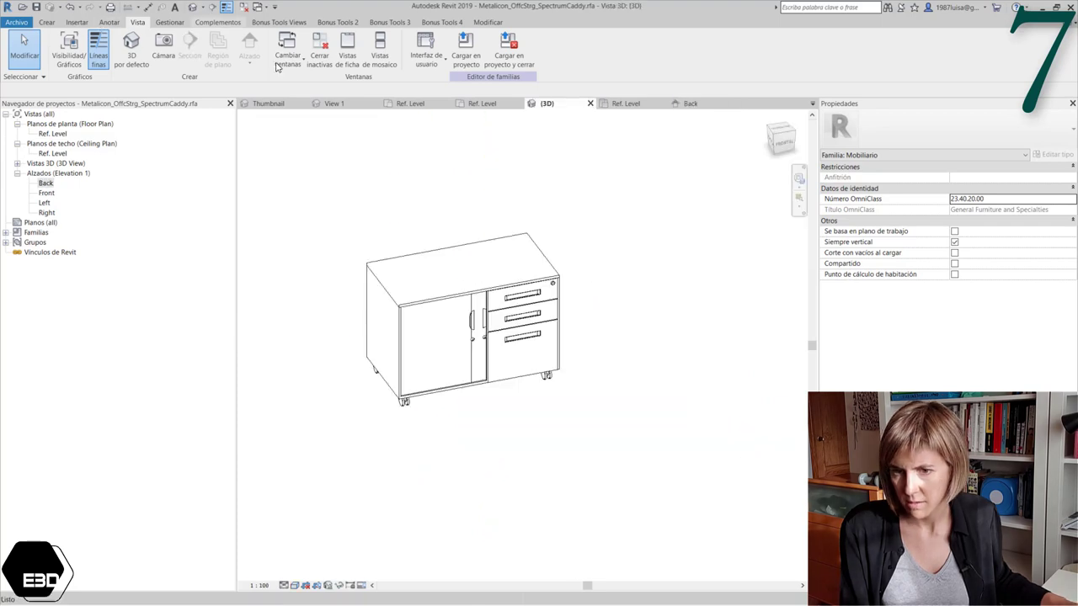
scroll(659, 298, "down", 1)
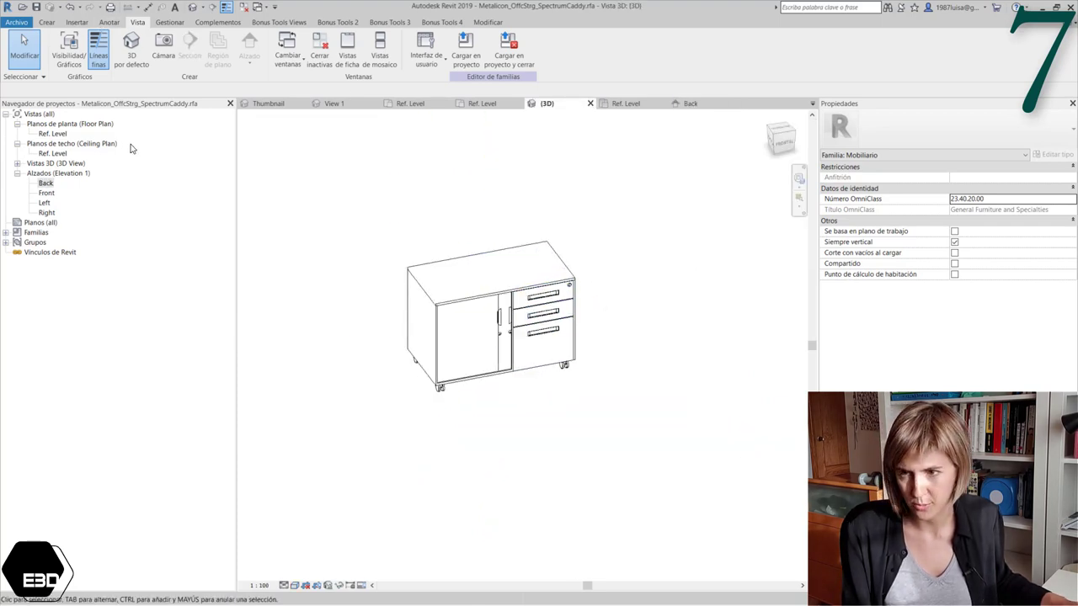
double_click(52, 134)
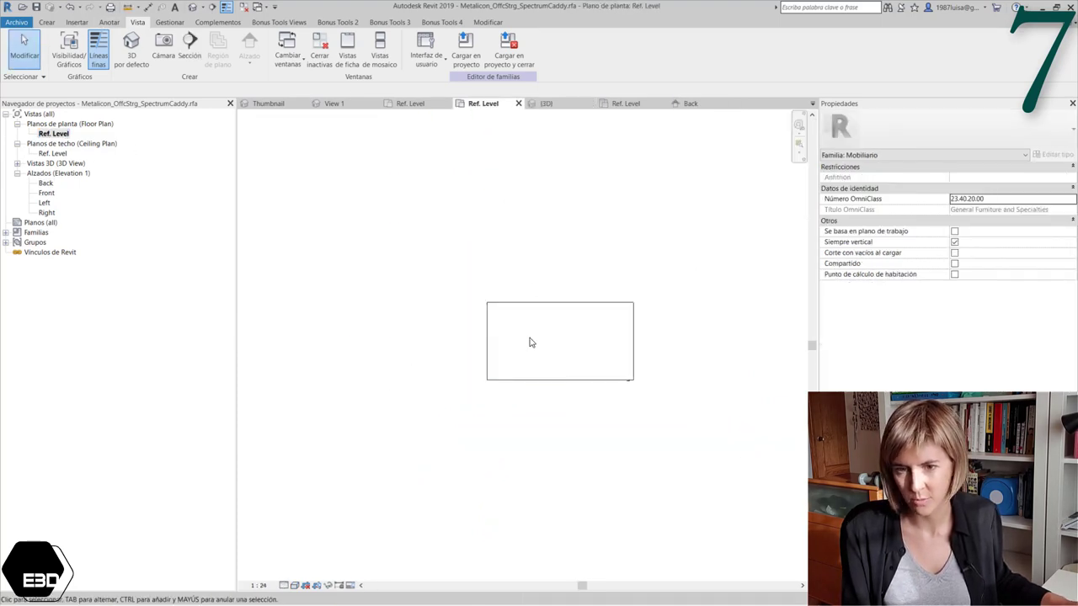
- Turn on Dimensions and Reference Planes in the Ref. Level plan's Visibility/Graphics (VG)
key("v")
key("g")
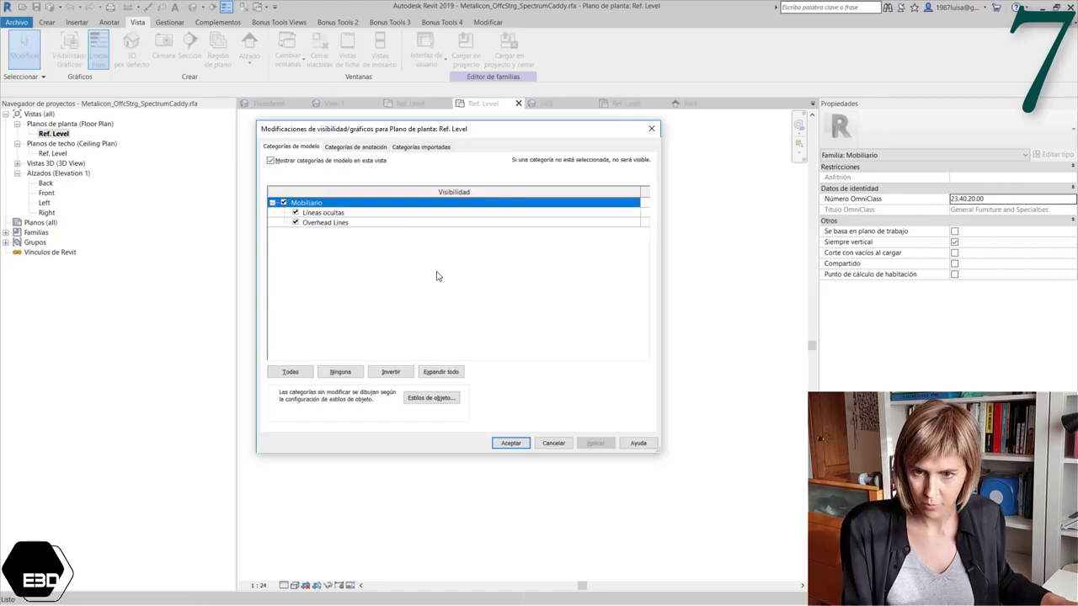
left_click(357, 148)
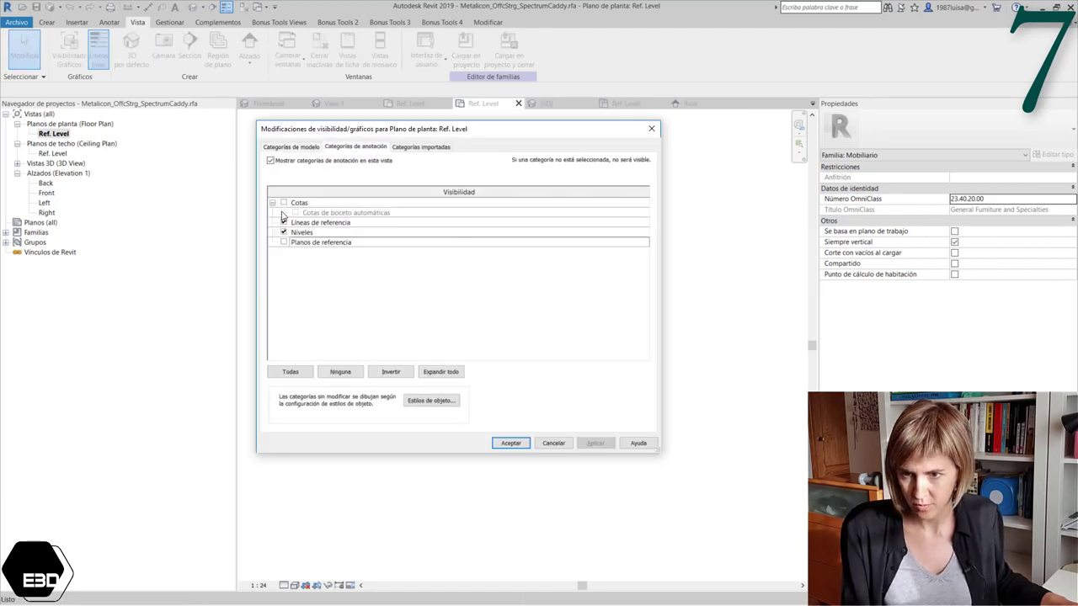
left_click(284, 203)
left_click(283, 242)
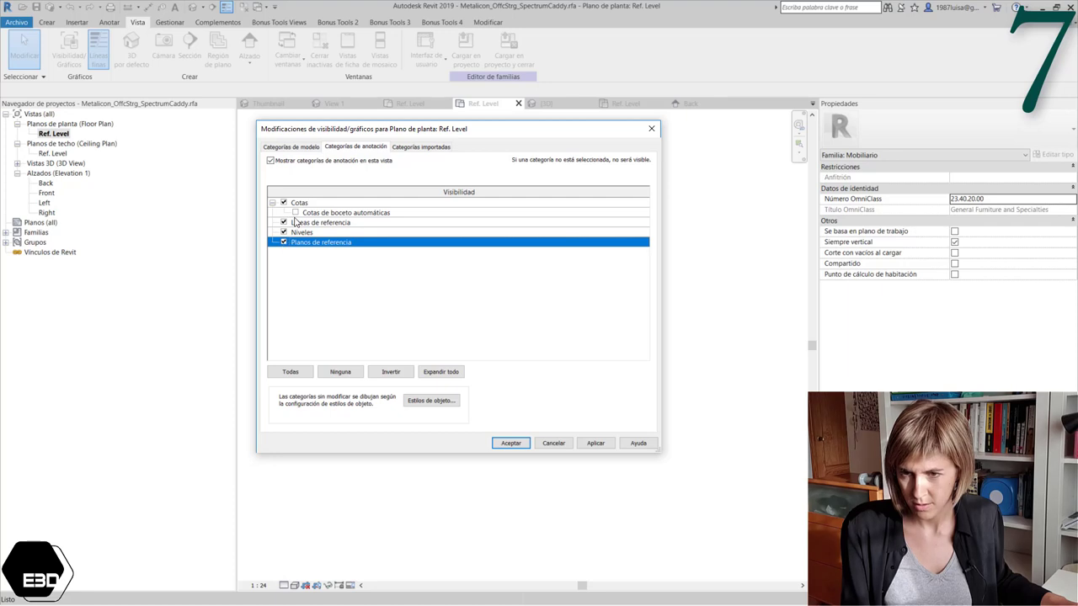
left_click(519, 444)
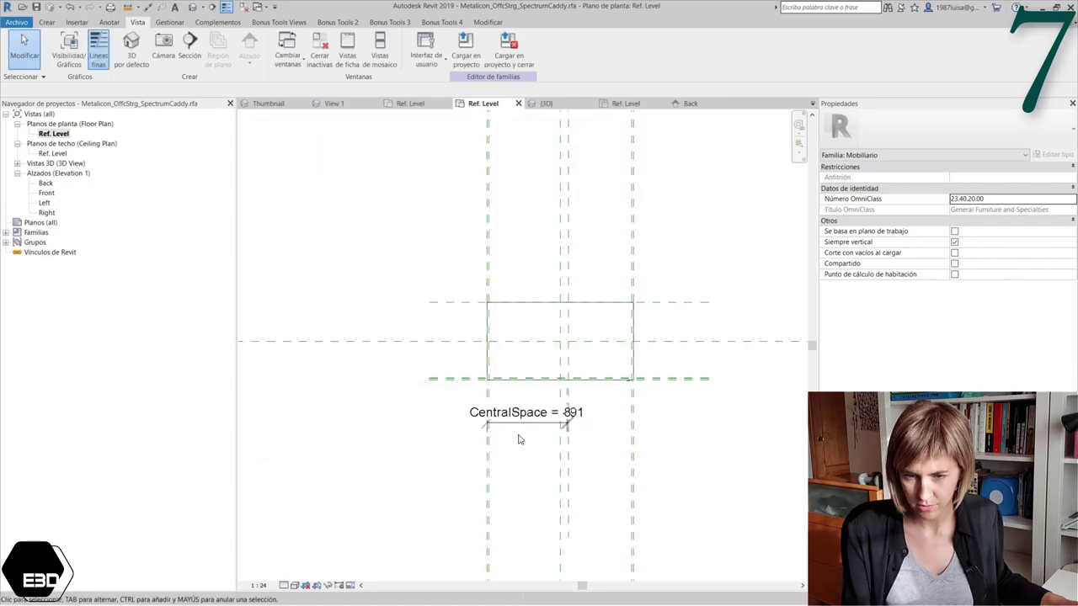
- Check the left reference plane, then toggle automatic sketch dimensions in Visibility/Graphics
scroll(474, 328, "down", 1)
scroll(474, 328, "down", 2)
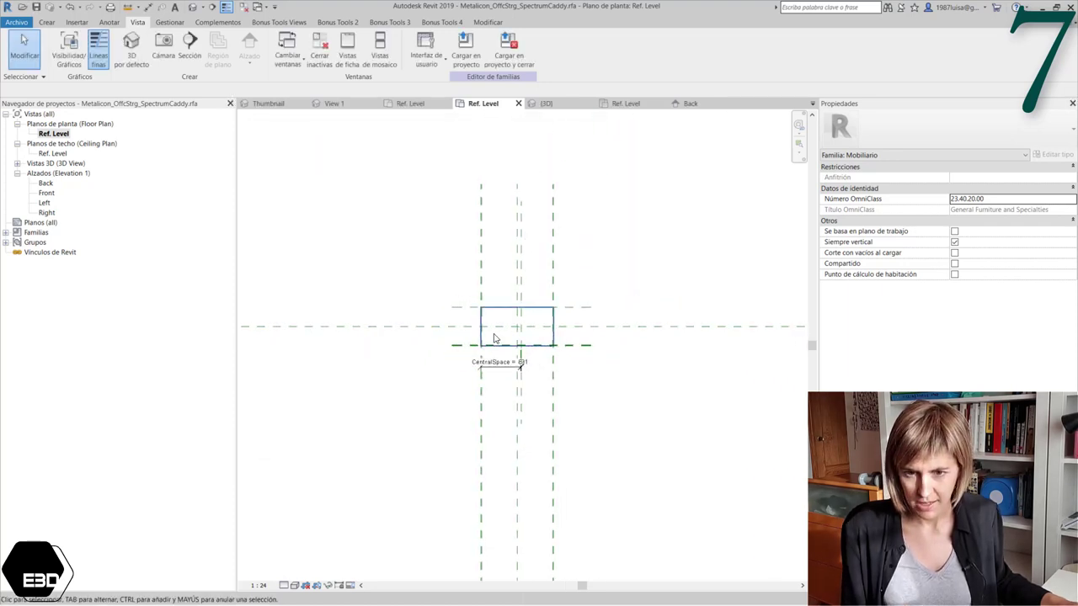
scroll(505, 337, "up", 4)
scroll(588, 475, "up", 2)
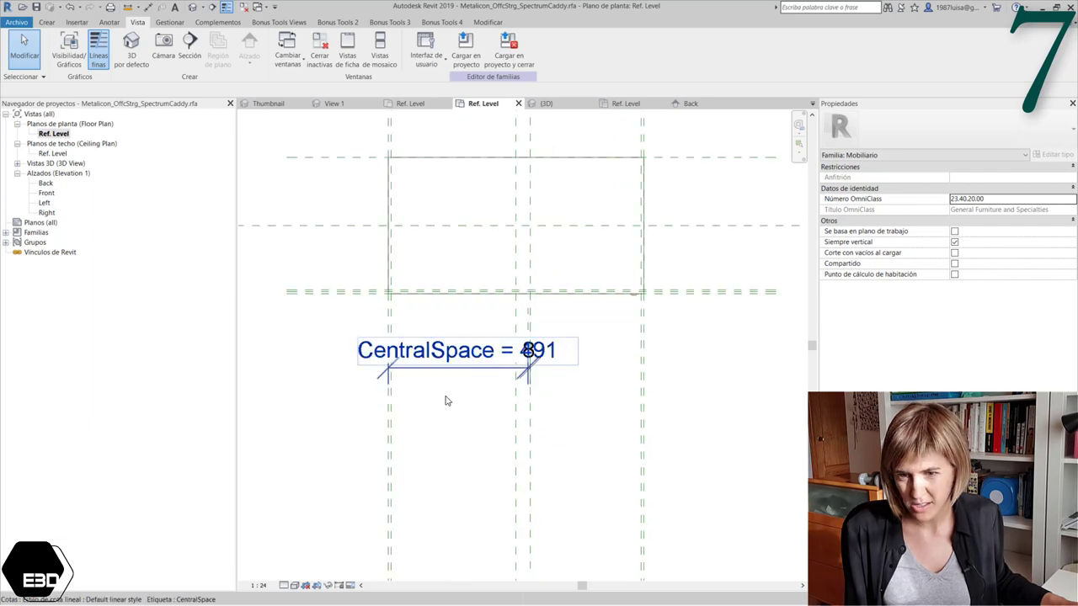
scroll(446, 400, "down", 3)
scroll(408, 312, "up", 3)
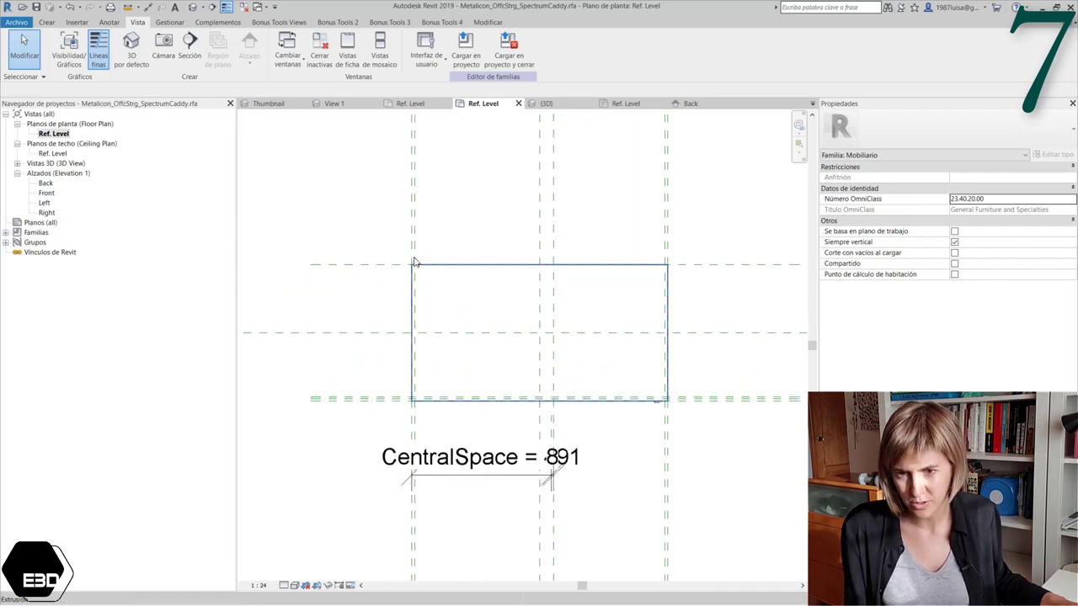
left_click(414, 262)
left_click(379, 250)
key("v")
key("v")
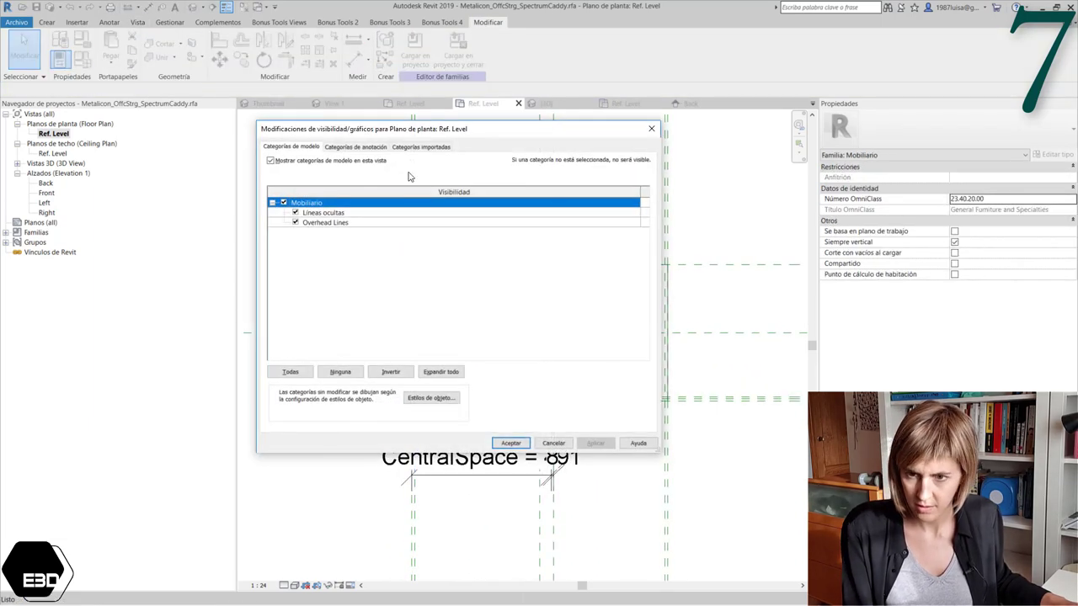
left_click(351, 147)
left_click(296, 213)
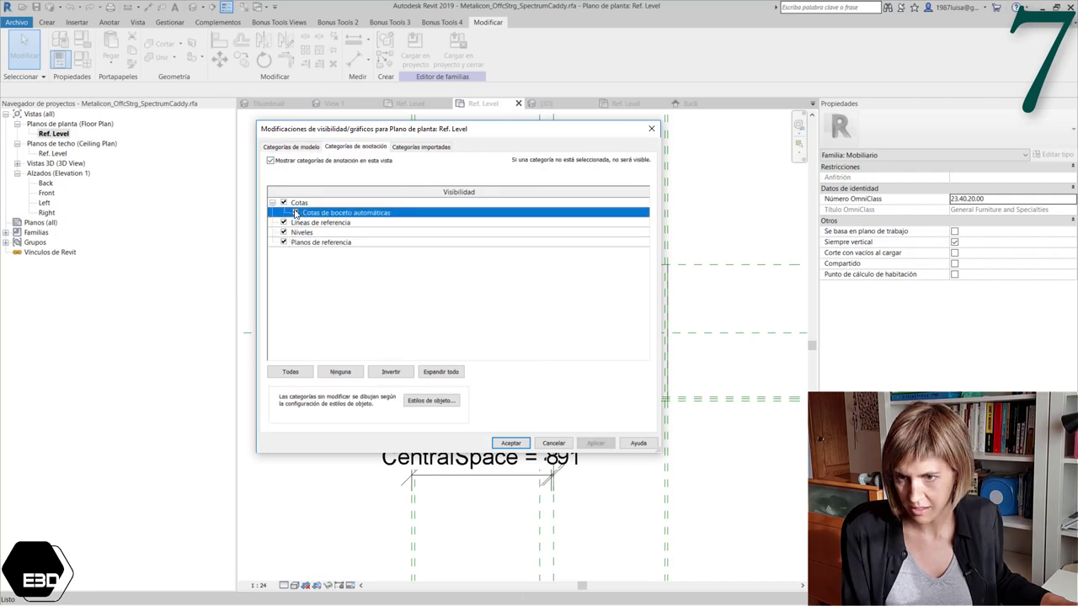
left_click(508, 445)
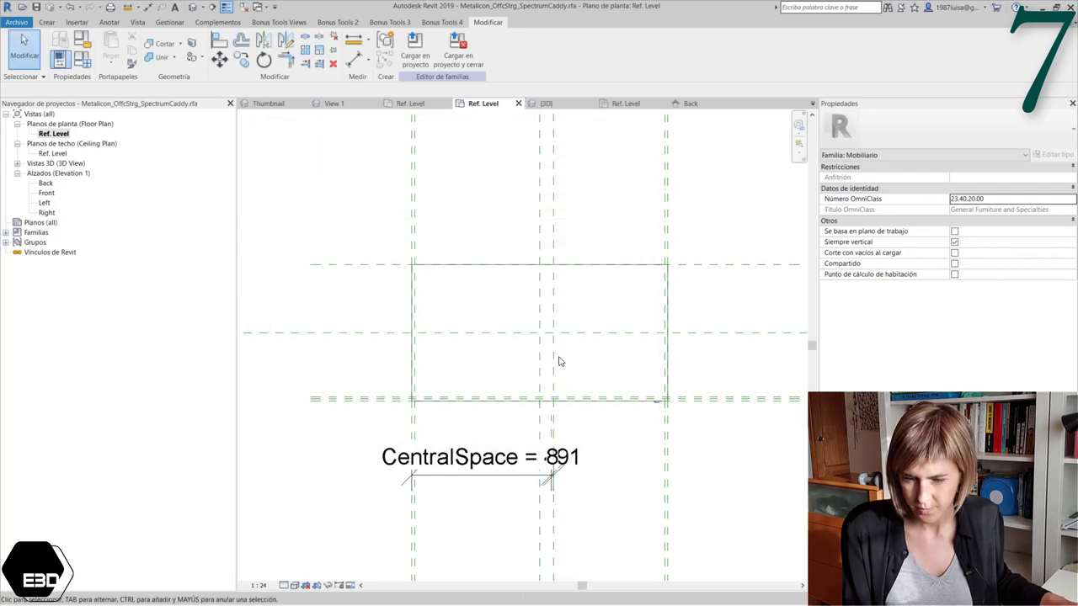
scroll(561, 361, "down", 3)
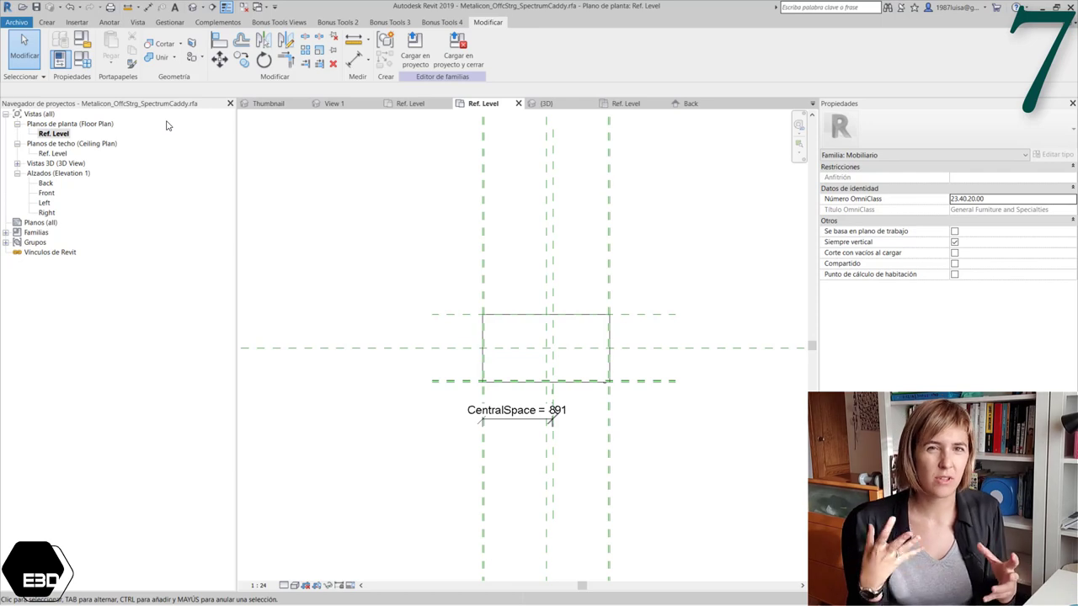
- Select the left, centre and bottom reference planes, then the Center Left/Right origin plane
left_click(482, 265)
key("Escape")
left_click(544, 270)
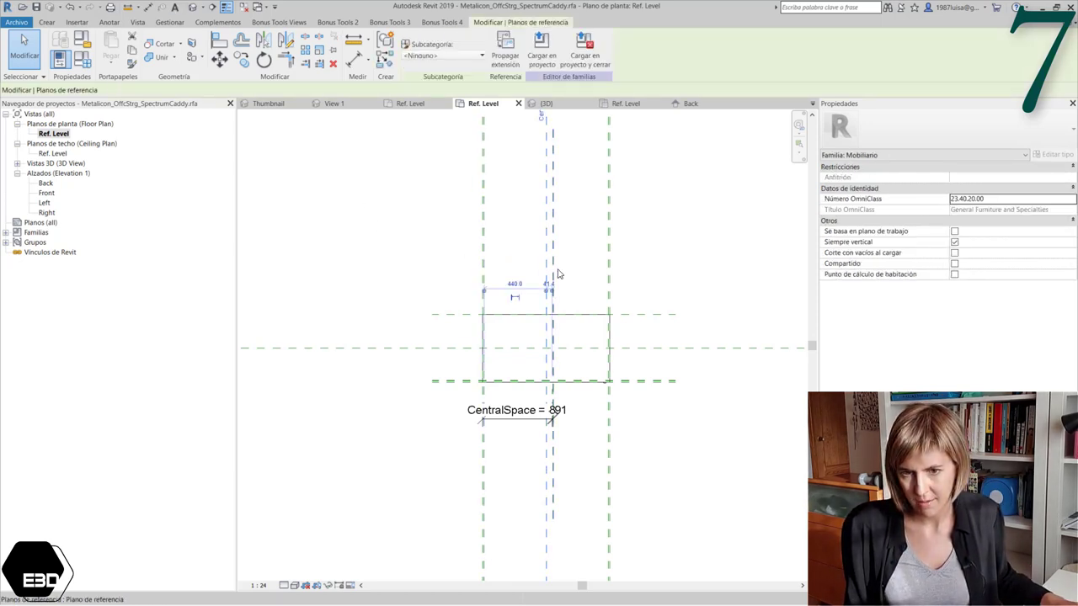
left_click(610, 300)
left_click(625, 384)
left_click(672, 500)
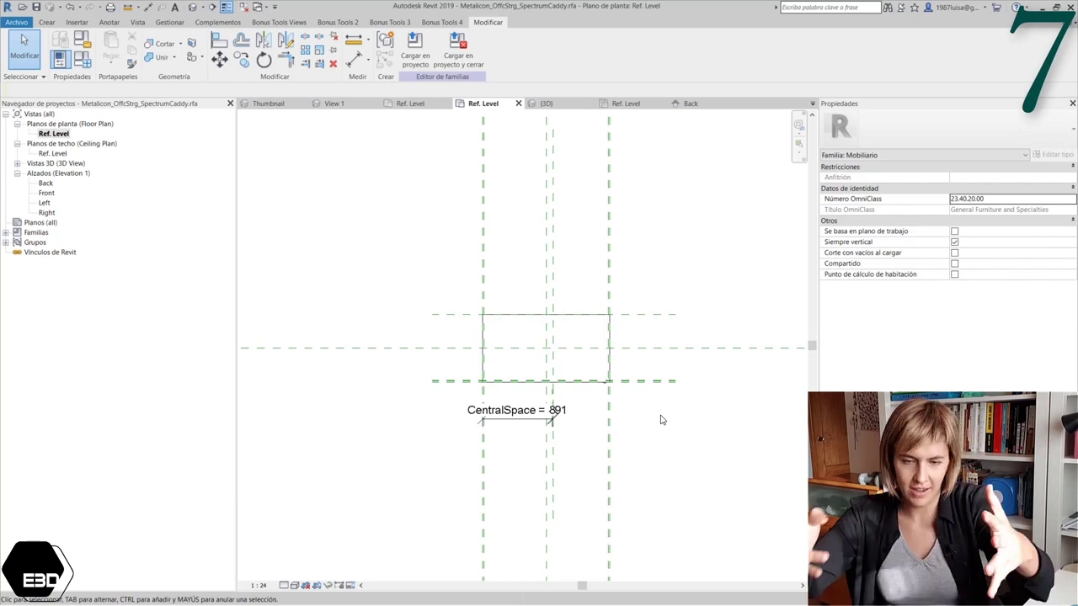
left_click(545, 260)
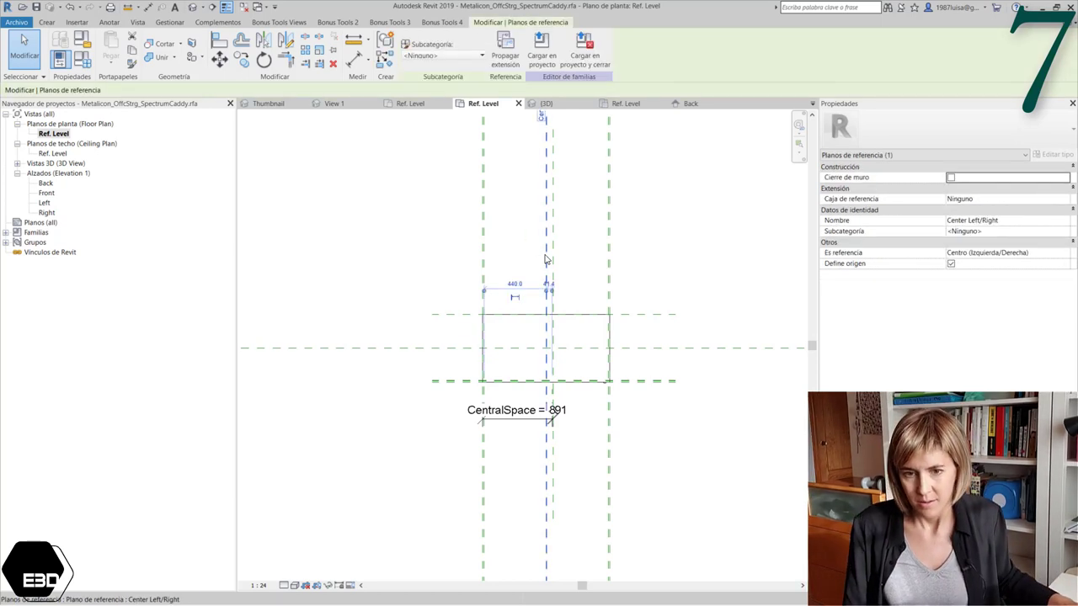
key("alt+Tab")
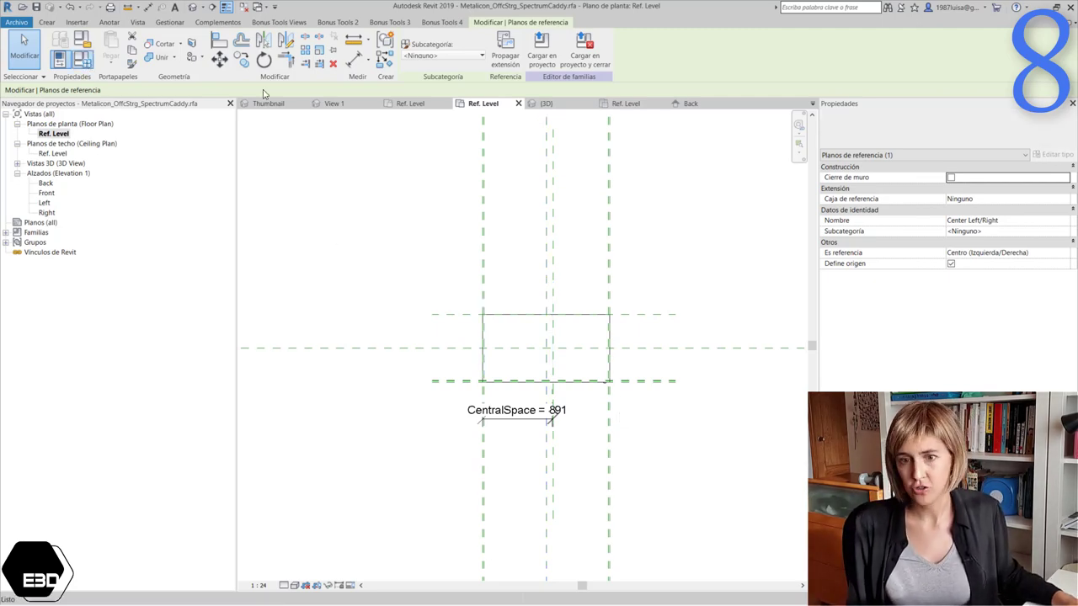
left_click(87, 64)
scroll(312, 276, "down", 2)
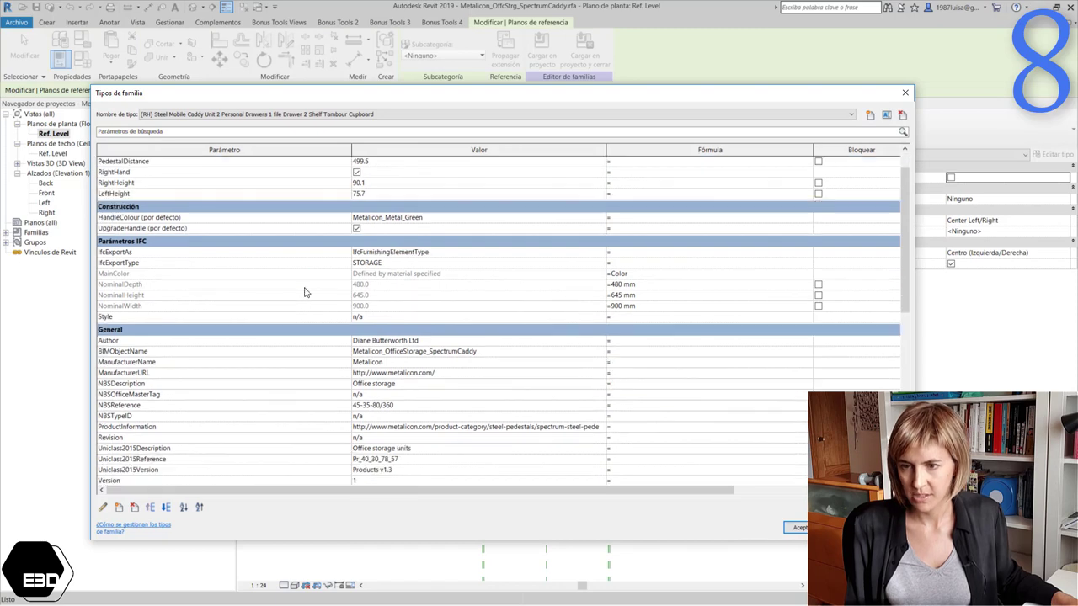
scroll(306, 293, "down", 3)
scroll(298, 302, "down", 5)
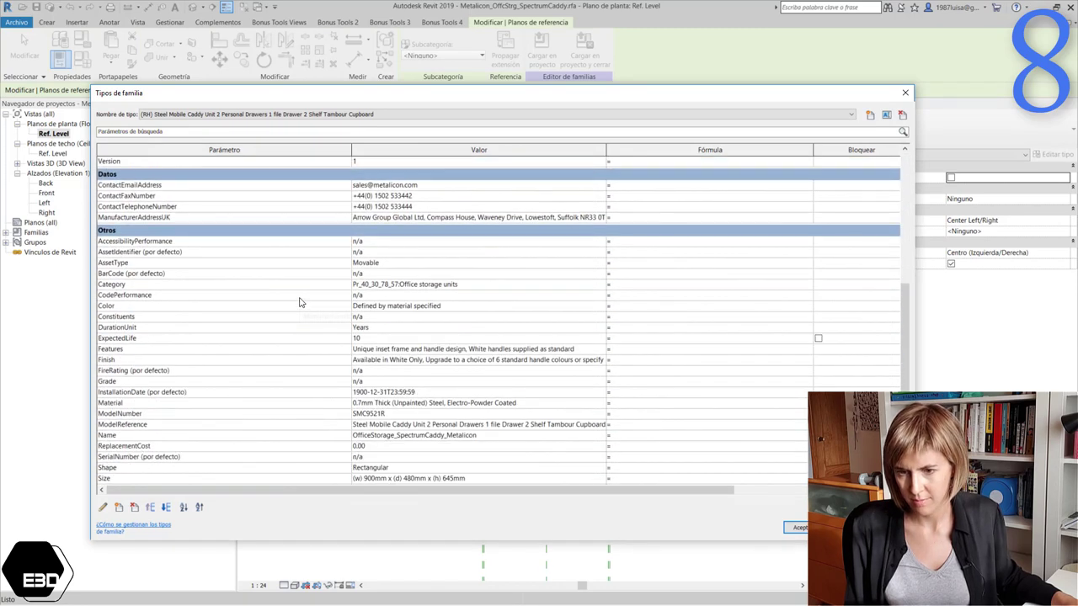
scroll(299, 301, "down", 3)
scroll(299, 301, "up", 2)
scroll(299, 302, "up", 2)
scroll(298, 302, "up", 4)
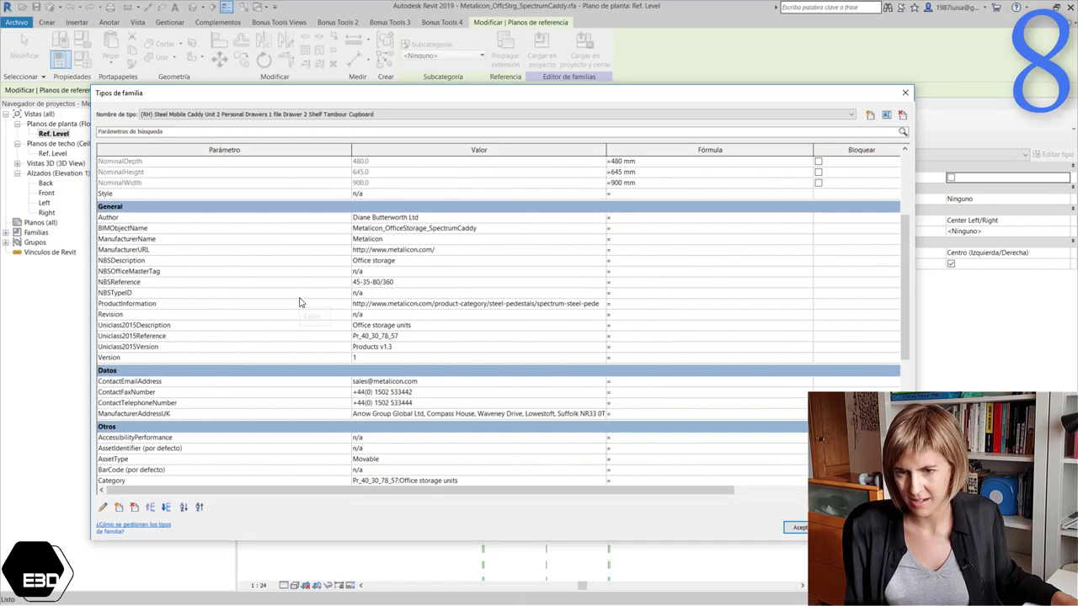
scroll(298, 302, "up", 5)
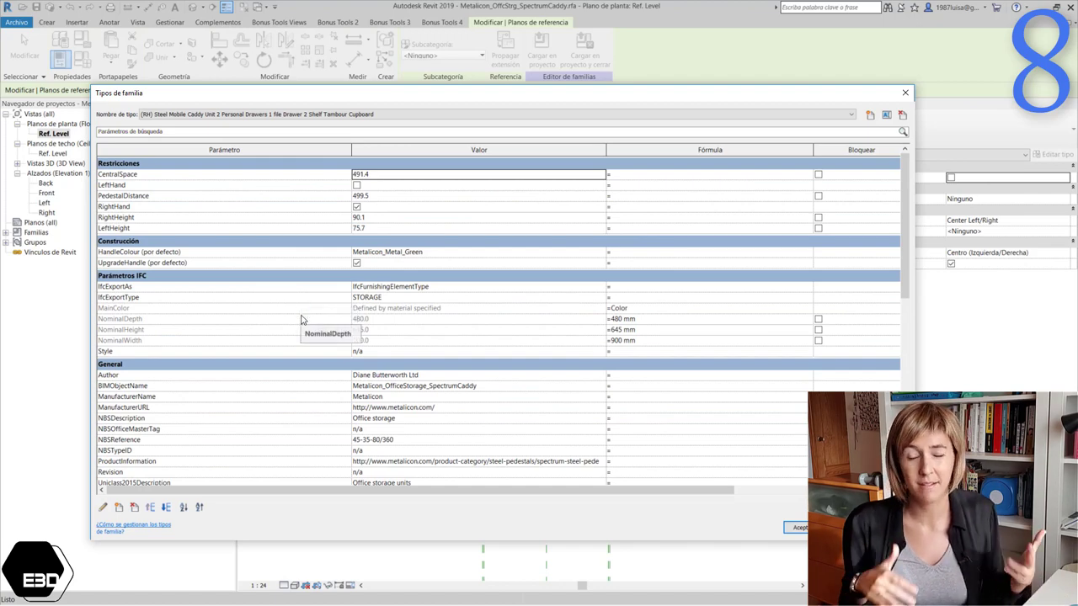
scroll(303, 320, "down", 3)
scroll(303, 319, "down", 5)
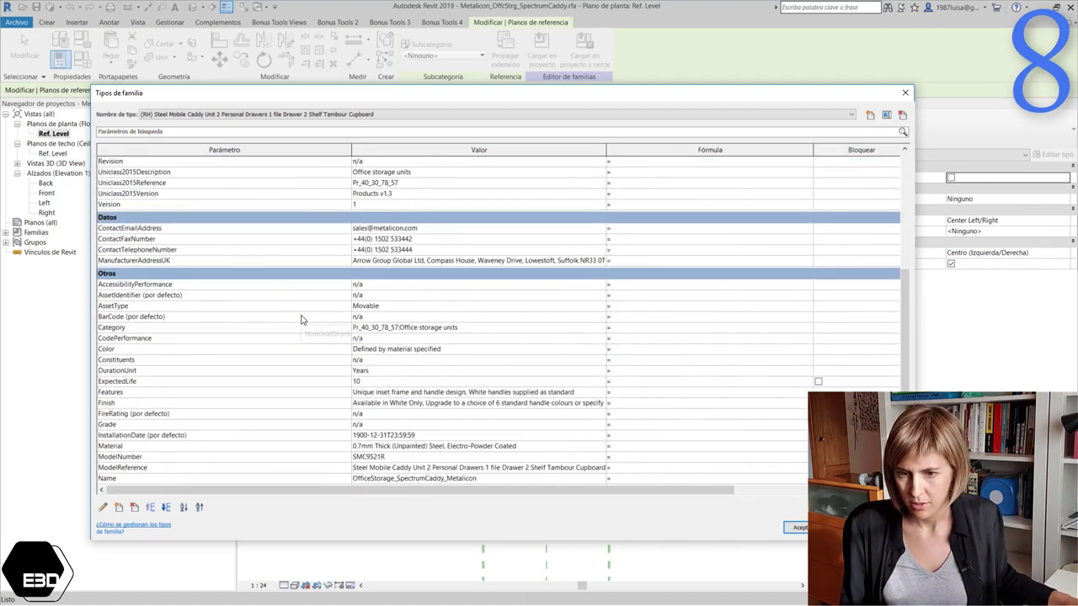
scroll(303, 318, "down", 5)
scroll(303, 318, "up", 5)
scroll(307, 313, "up", 8)
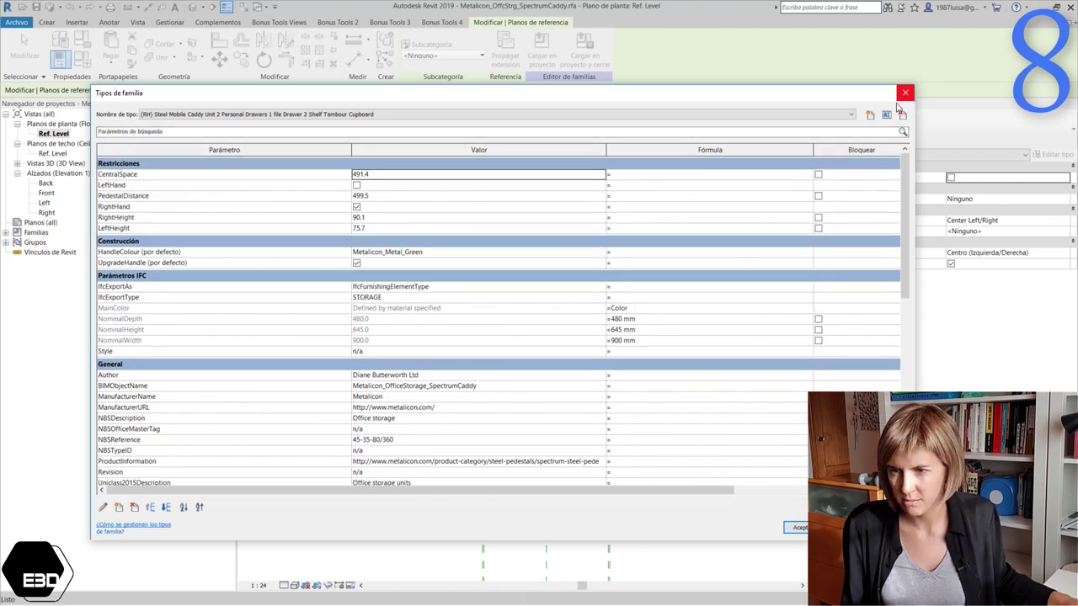
scroll(120, 274, "down", 2)
scroll(120, 290, "down", 1)
scroll(122, 301, "down", 3)
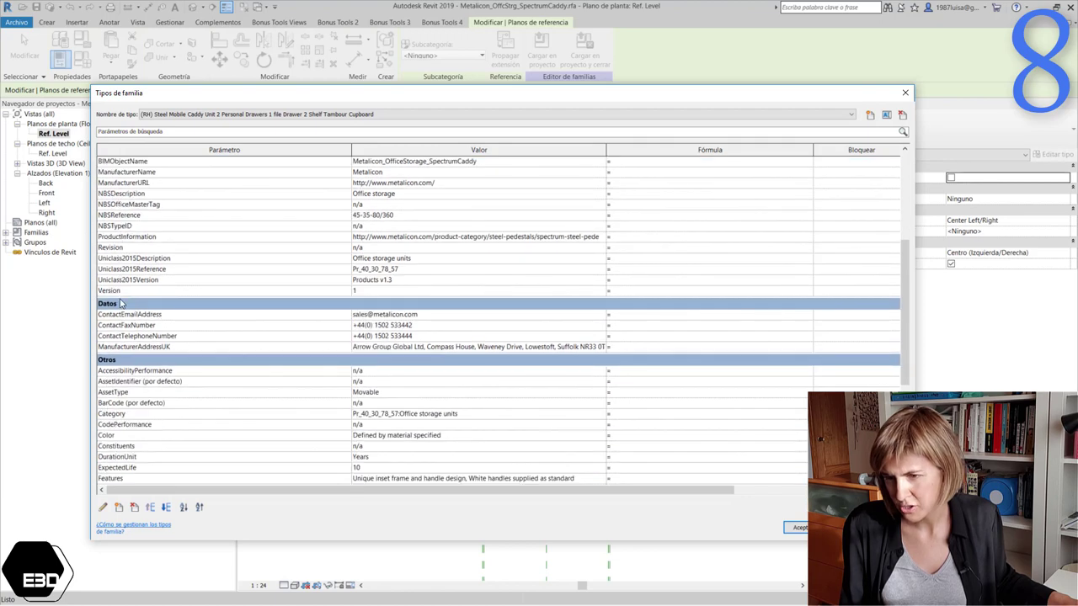
scroll(122, 307, "down", 4)
scroll(287, 344, "down", 4)
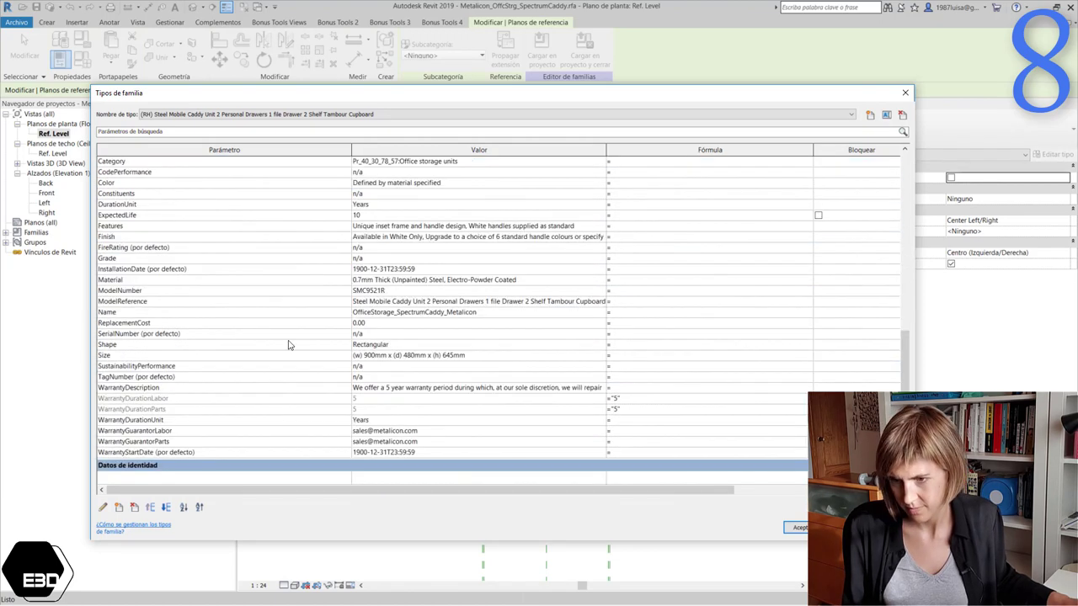
left_click(902, 94)
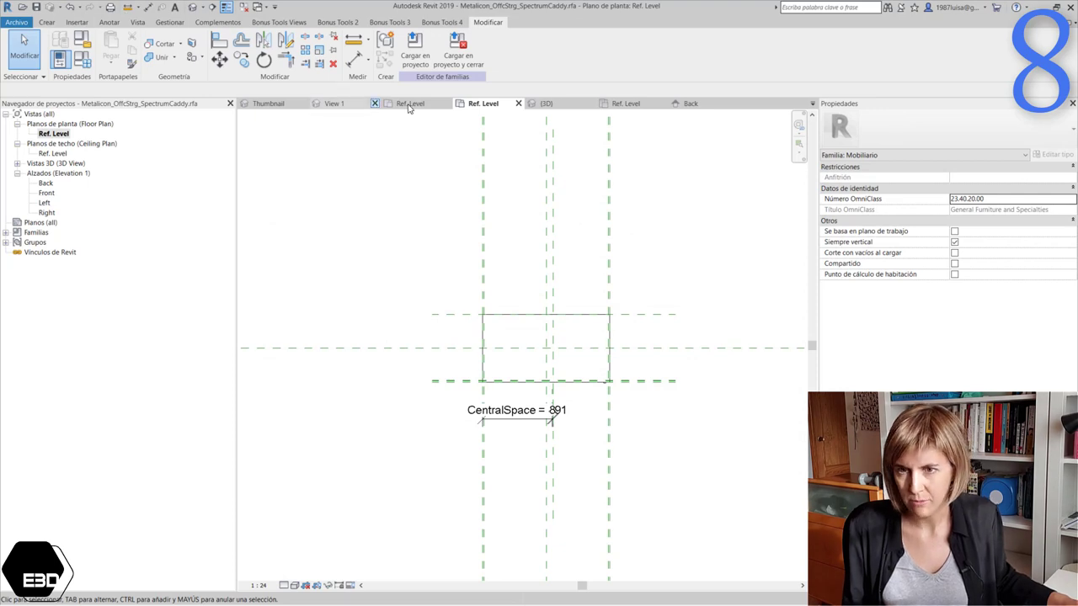
- Switch to the ASSA ABLOY door family and scroll its type parameters to review the Cotas formulas
left_click(547, 105)
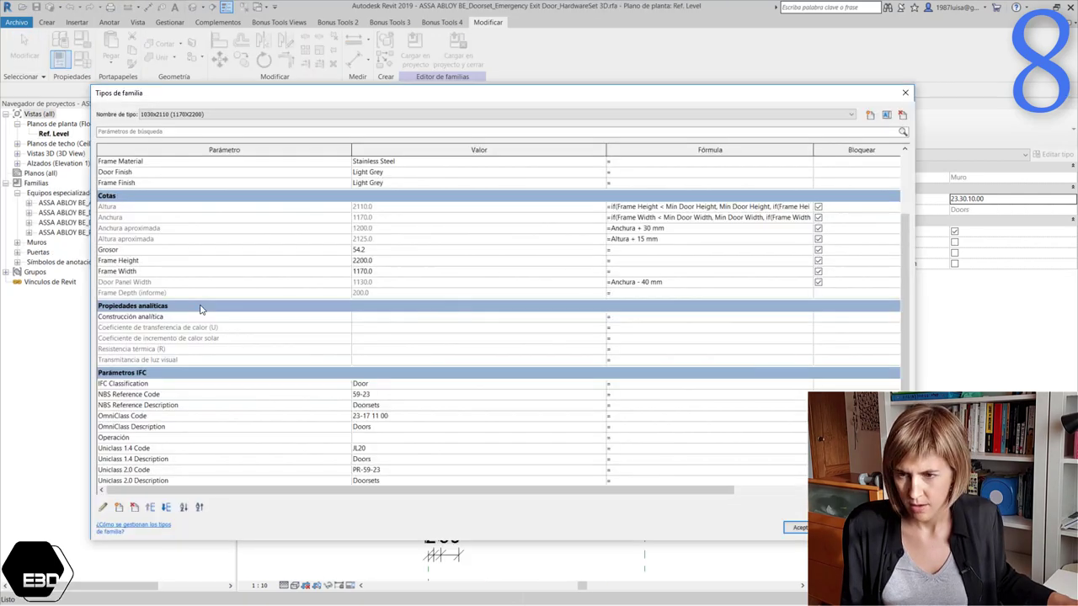
scroll(200, 310, "down", 4)
scroll(200, 310, "down", 2)
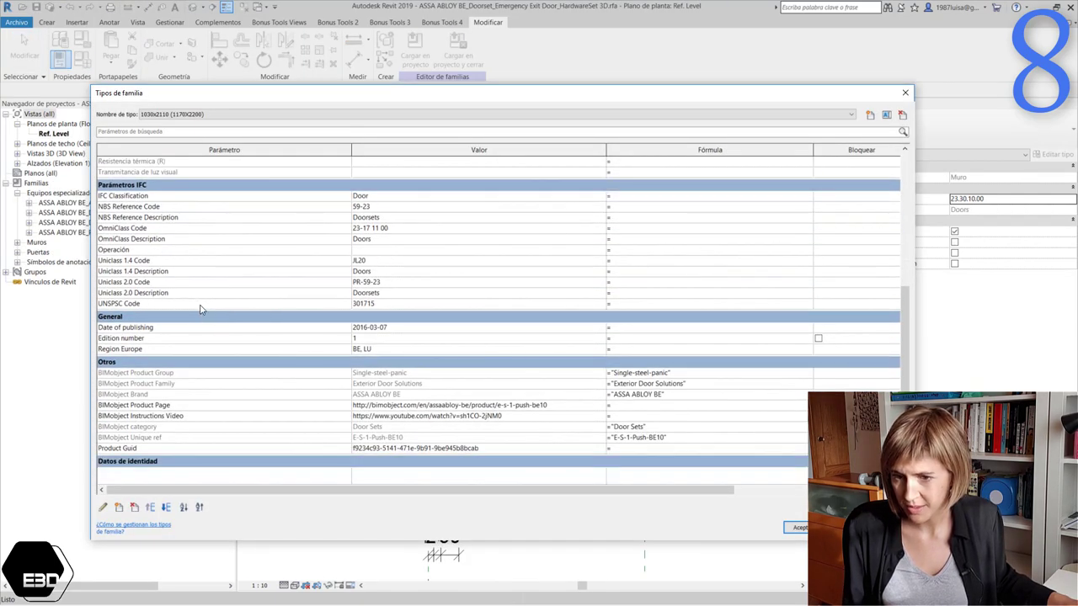
scroll(703, 221, "up", 6)
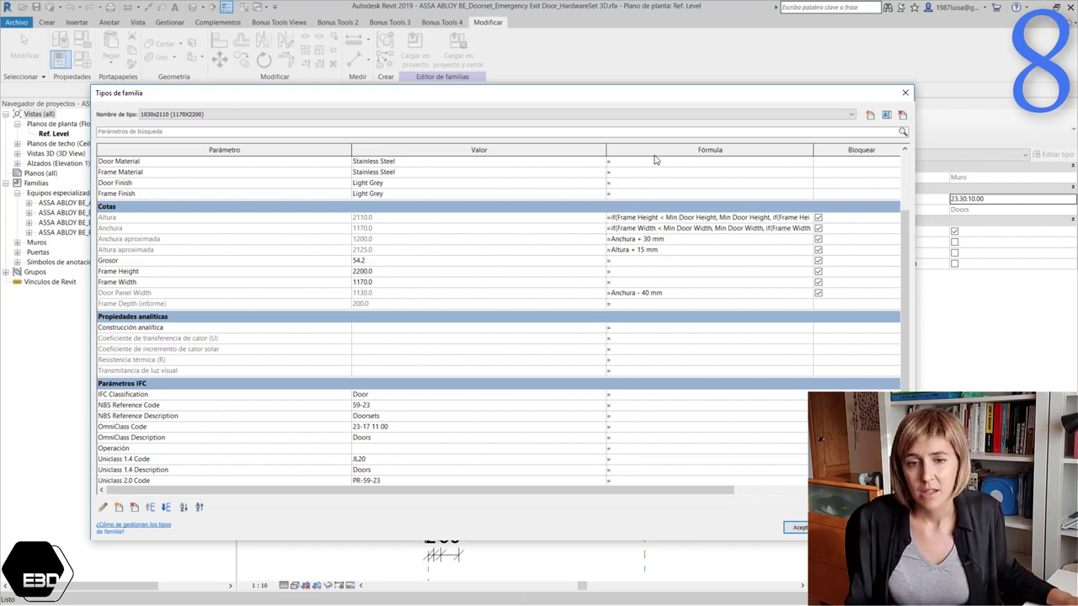
- Drag the Valor/Fórmula header divider left to widen the Fórmula column
left_click_drag(604, 149, 478, 149)
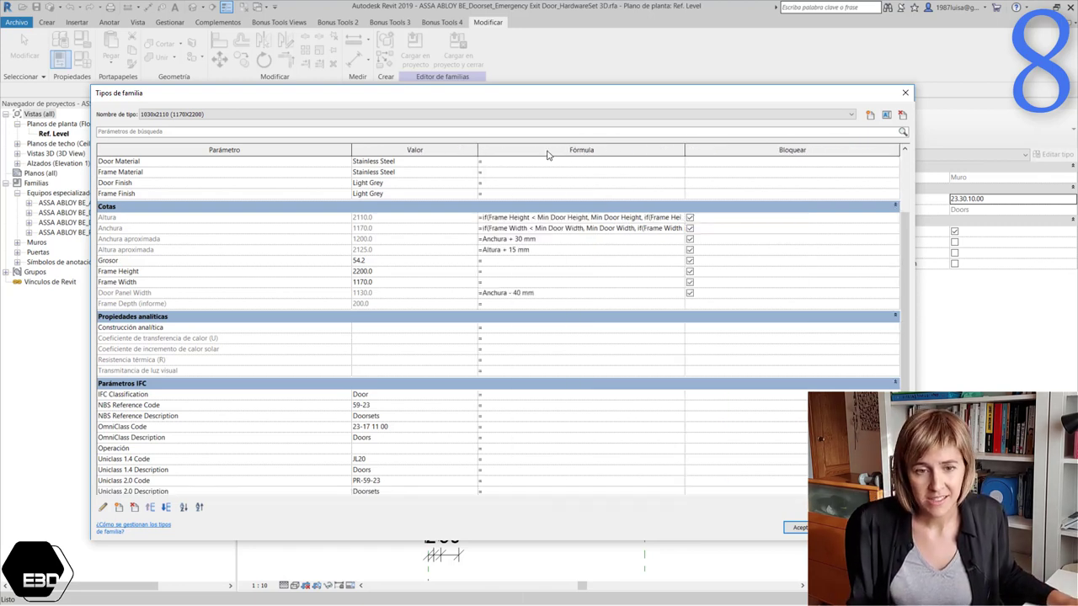